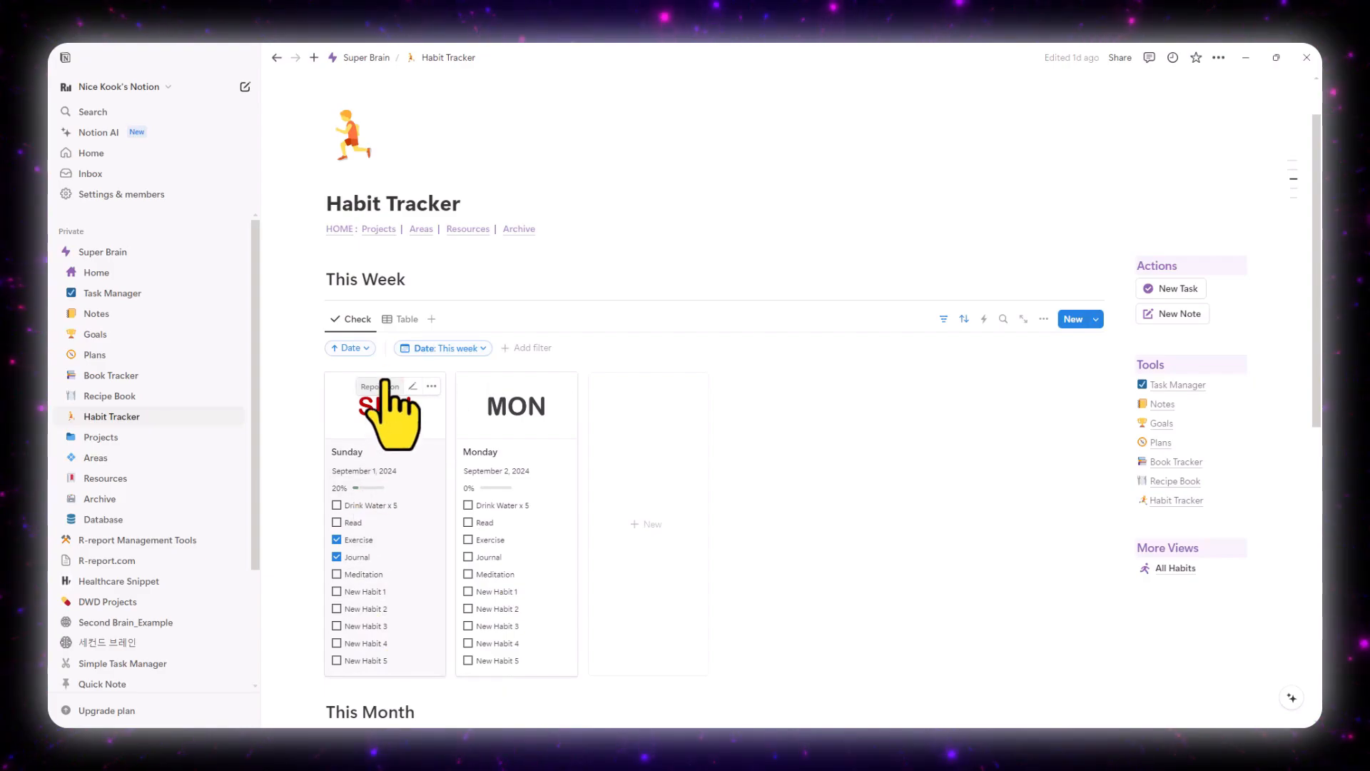
# Step: Show the existing tracker's This Week habits as a table and review the weekday templates of Habit Tracker DB
pyautogui.click(405, 320)
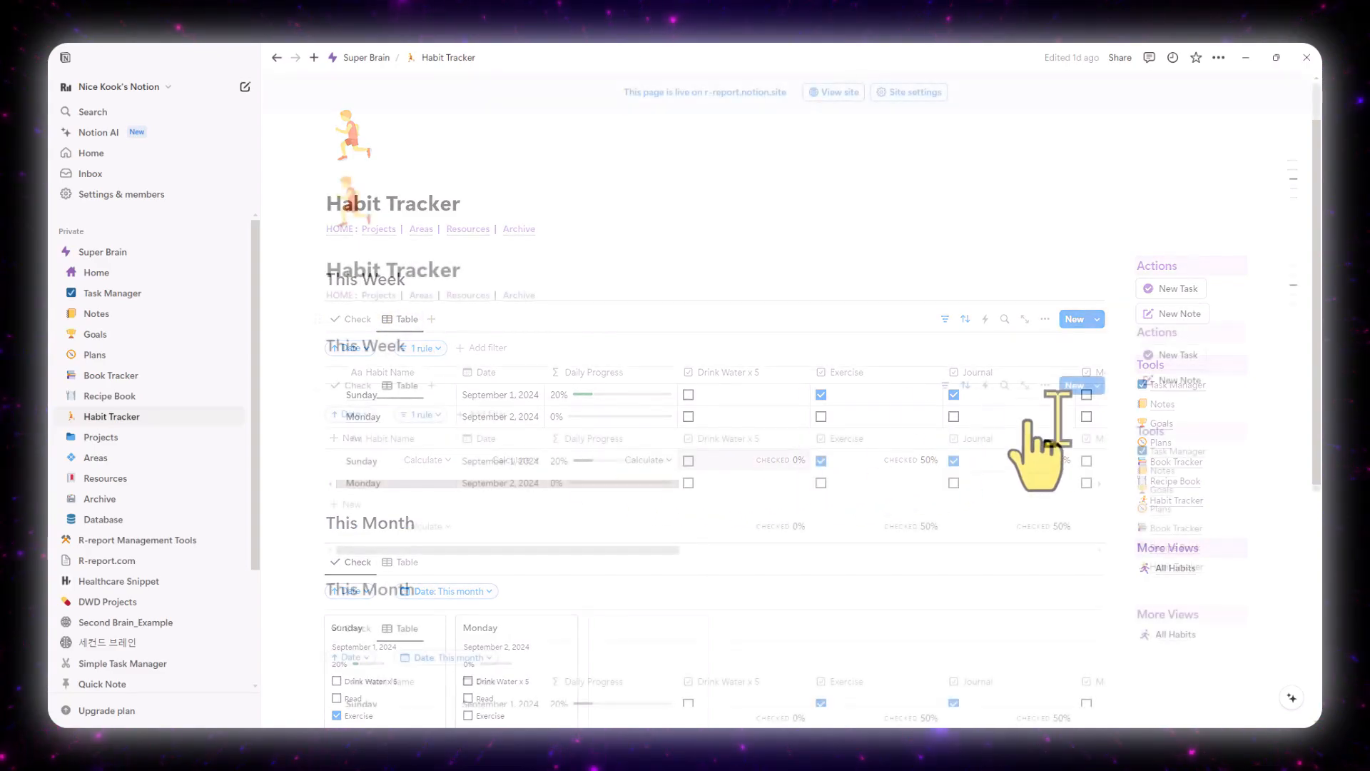
pyautogui.click(1097, 386)
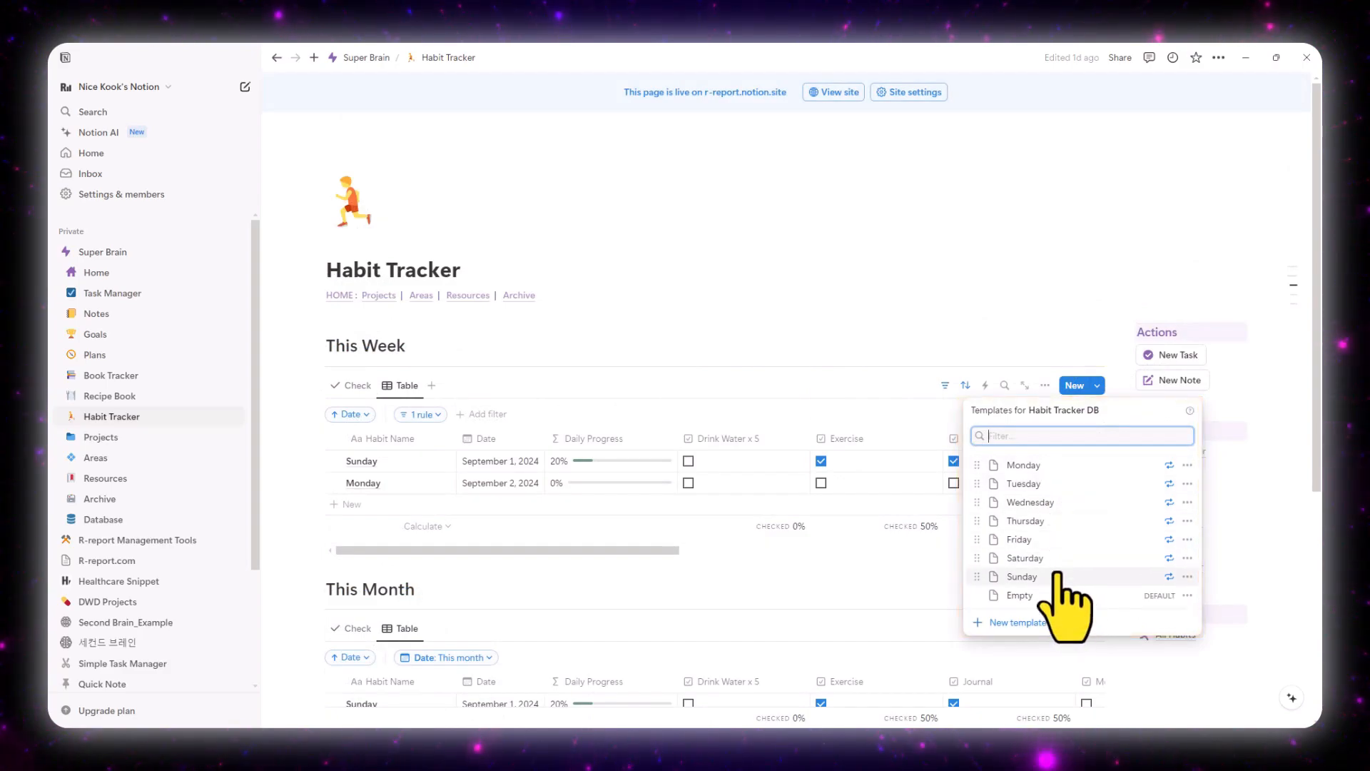
pyautogui.click(809, 342)
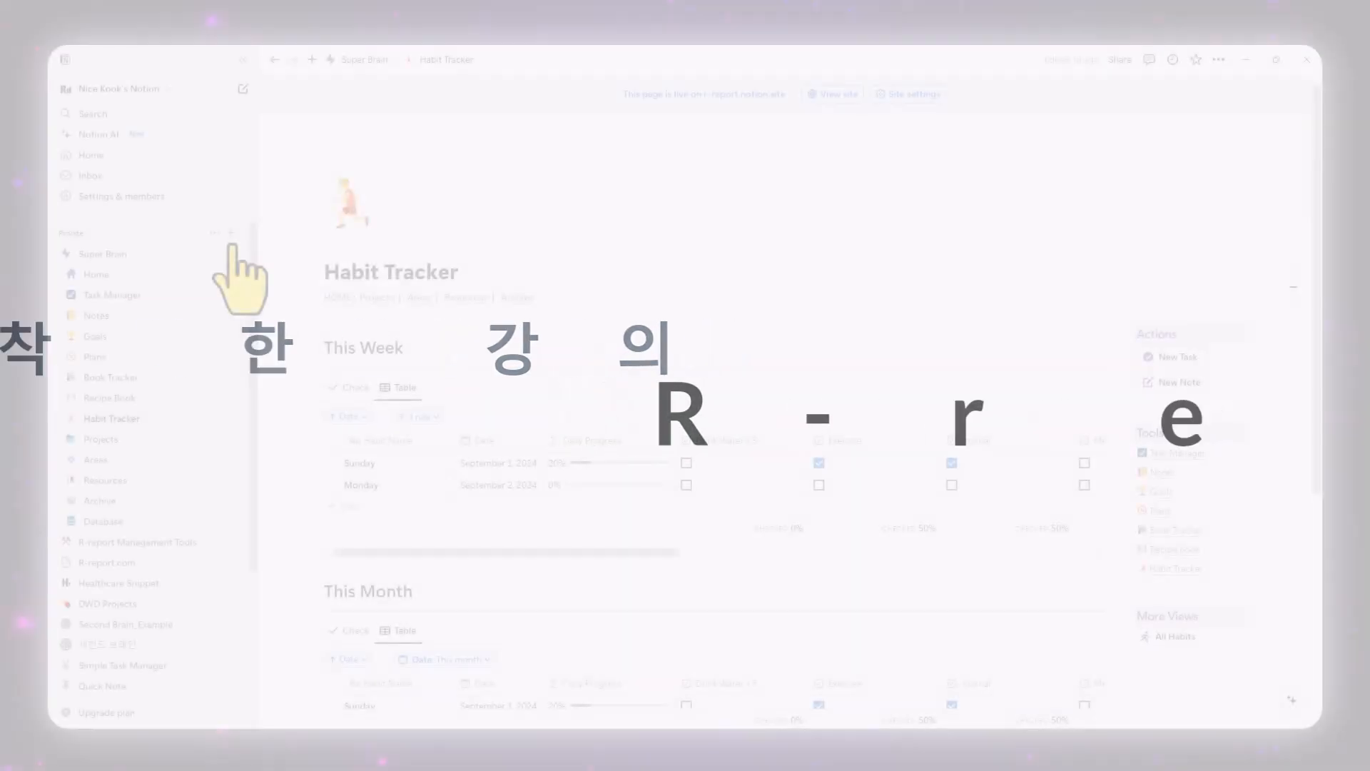
# Step: Create a new private page titled "Habit Tracker" and give it a running-person icon
pyautogui.click(231, 234)
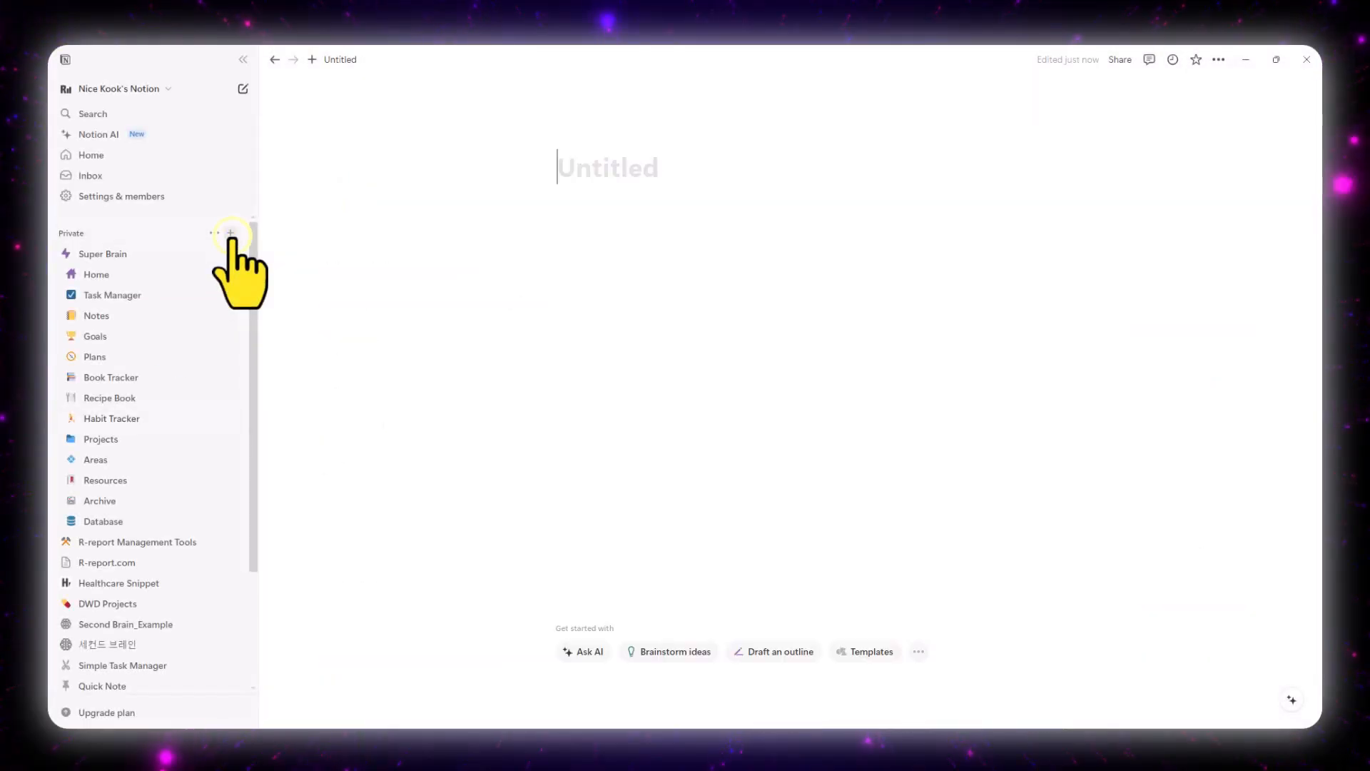
pyautogui.write('Habit Tra')
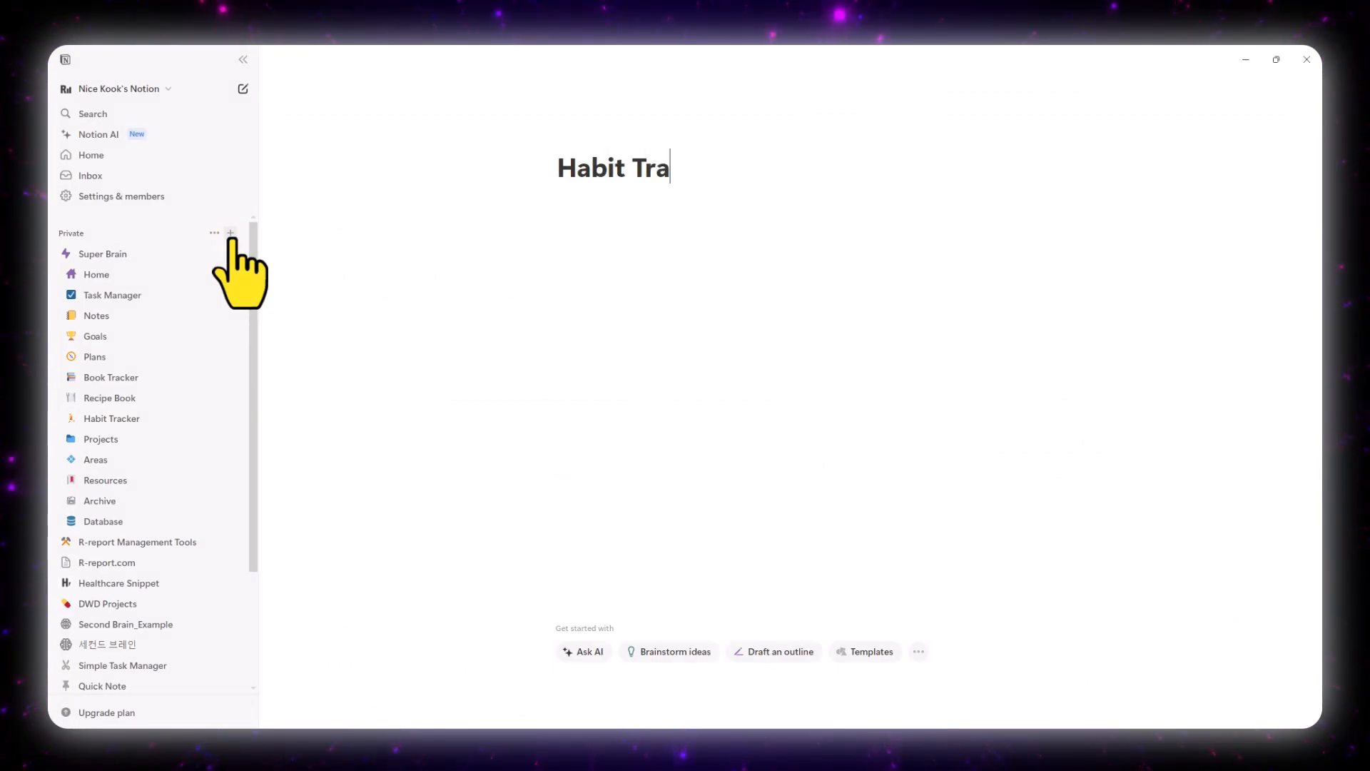
pyautogui.write('cker')
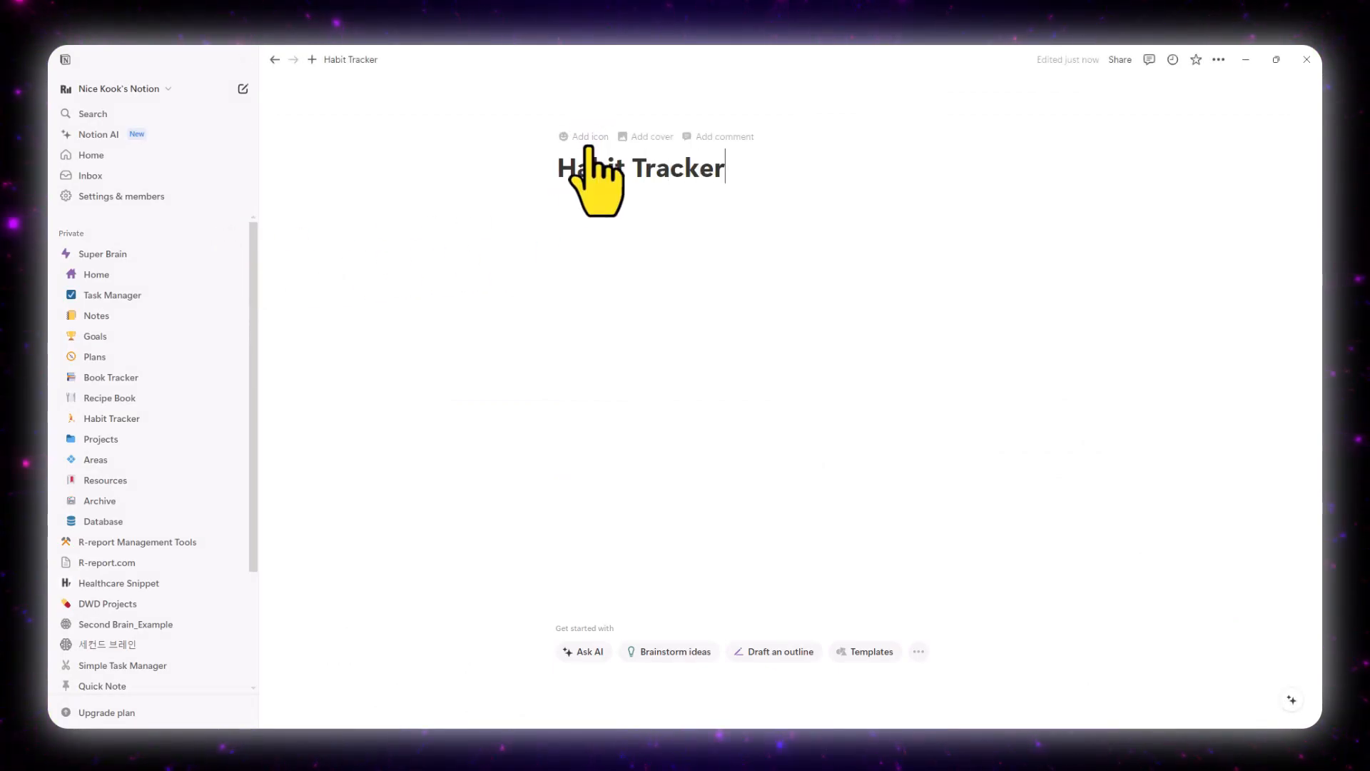
pyautogui.click(587, 135)
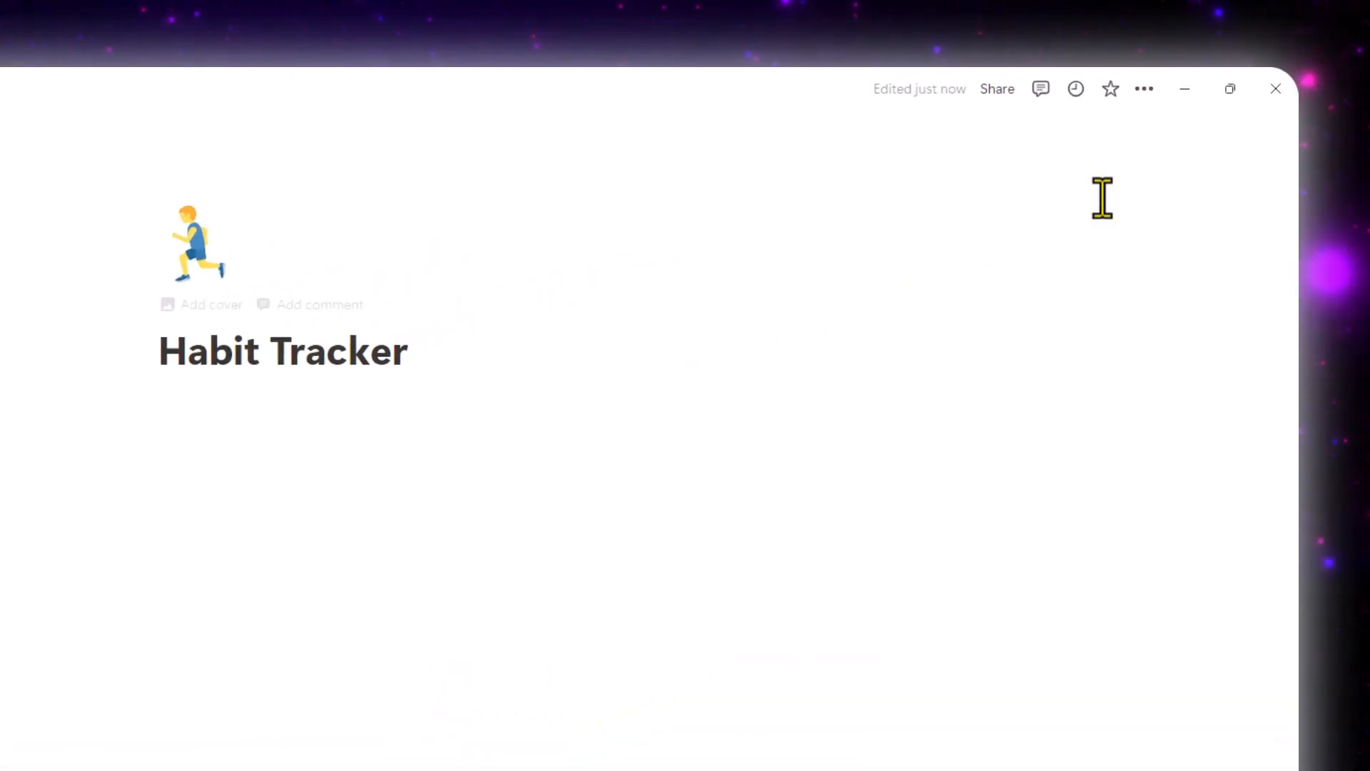
# Step: Turn on small text and full width for the new Habit Tracker page
pyautogui.click(1150, 90)
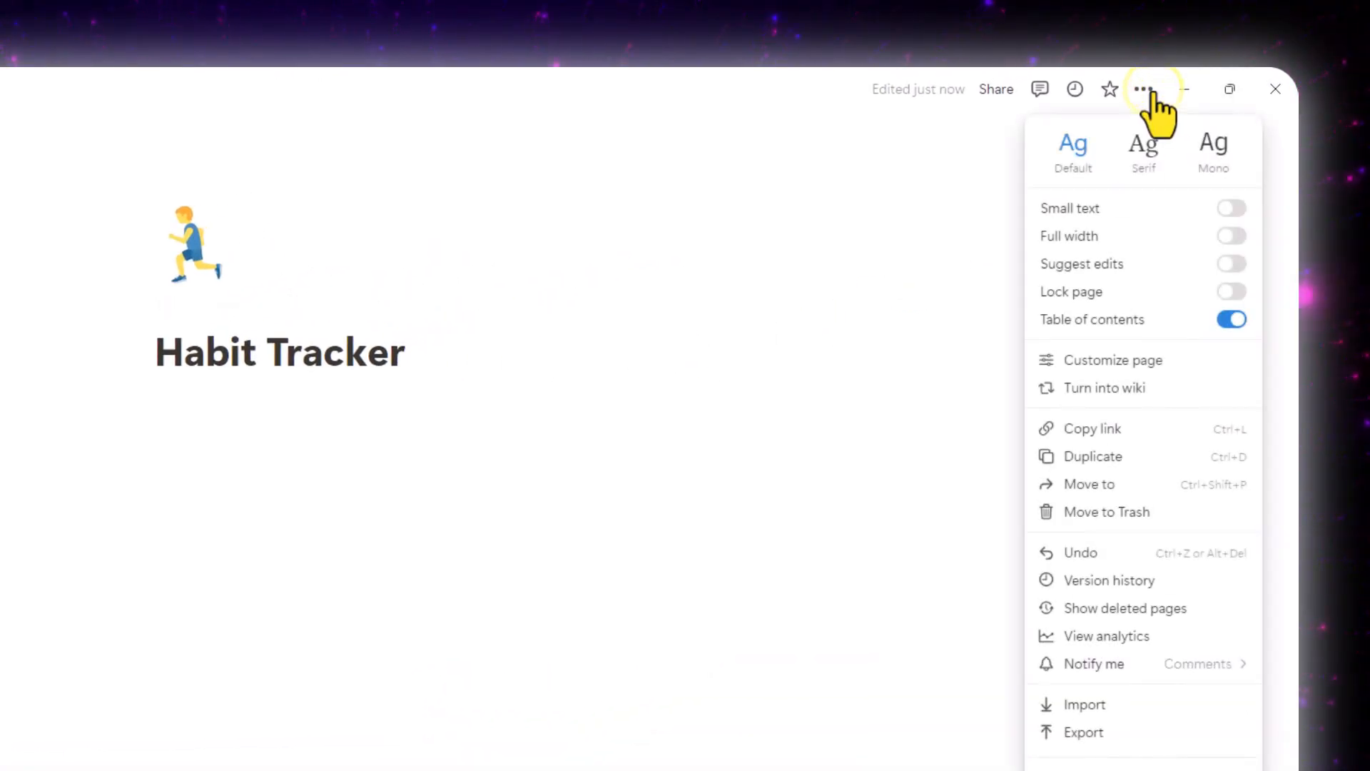
pyautogui.click(1235, 214)
pyautogui.click(1237, 237)
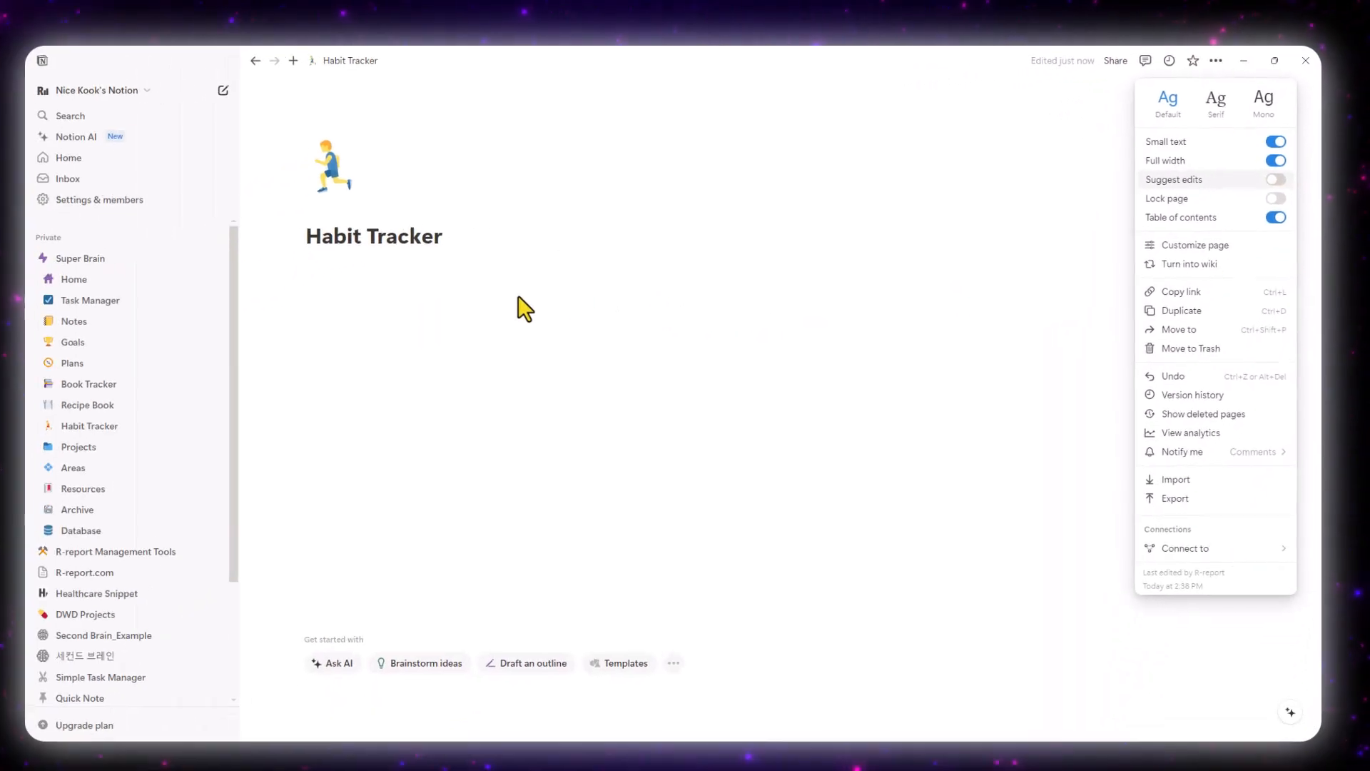
pyautogui.click(153, 406)
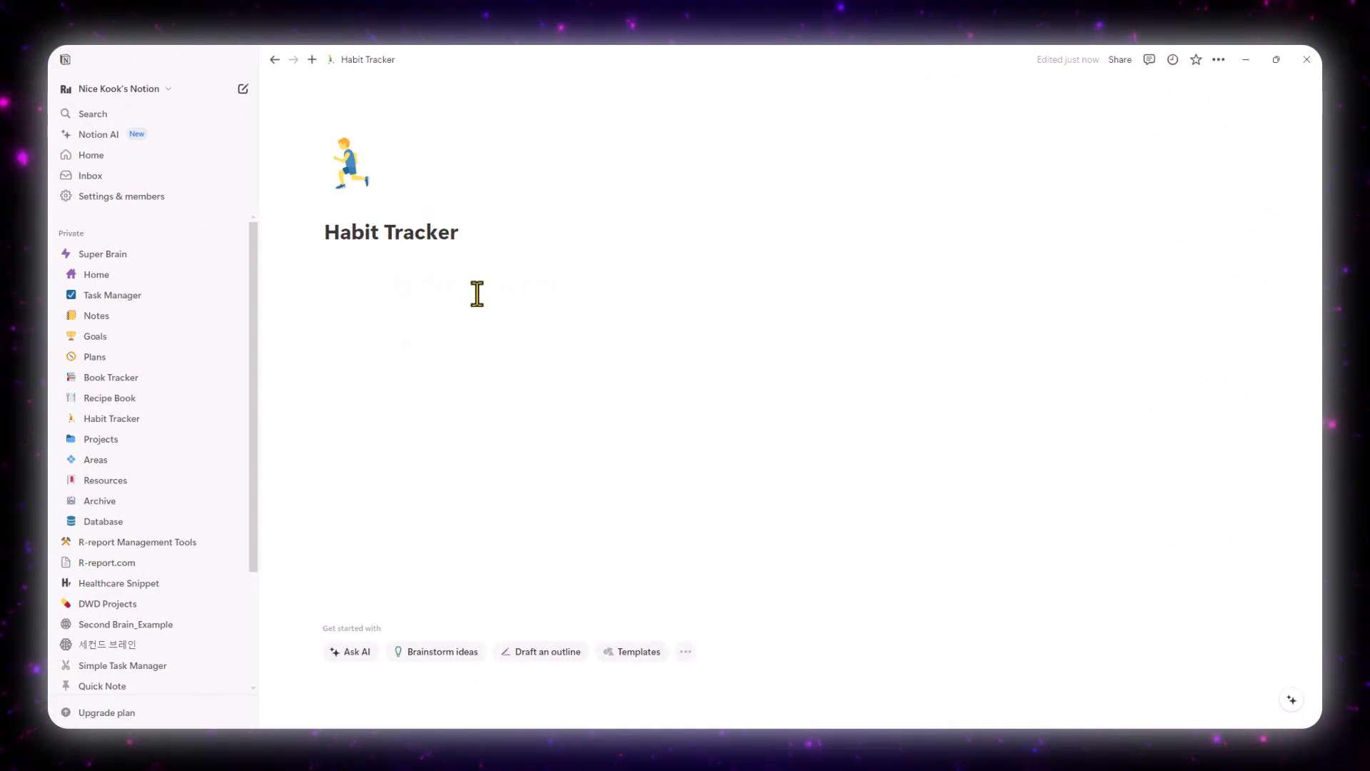
# Step: Add a Heading 1 reading "This Week" to the page with a divider beneath it
pyautogui.write('/h1')
pyautogui.press('Return')
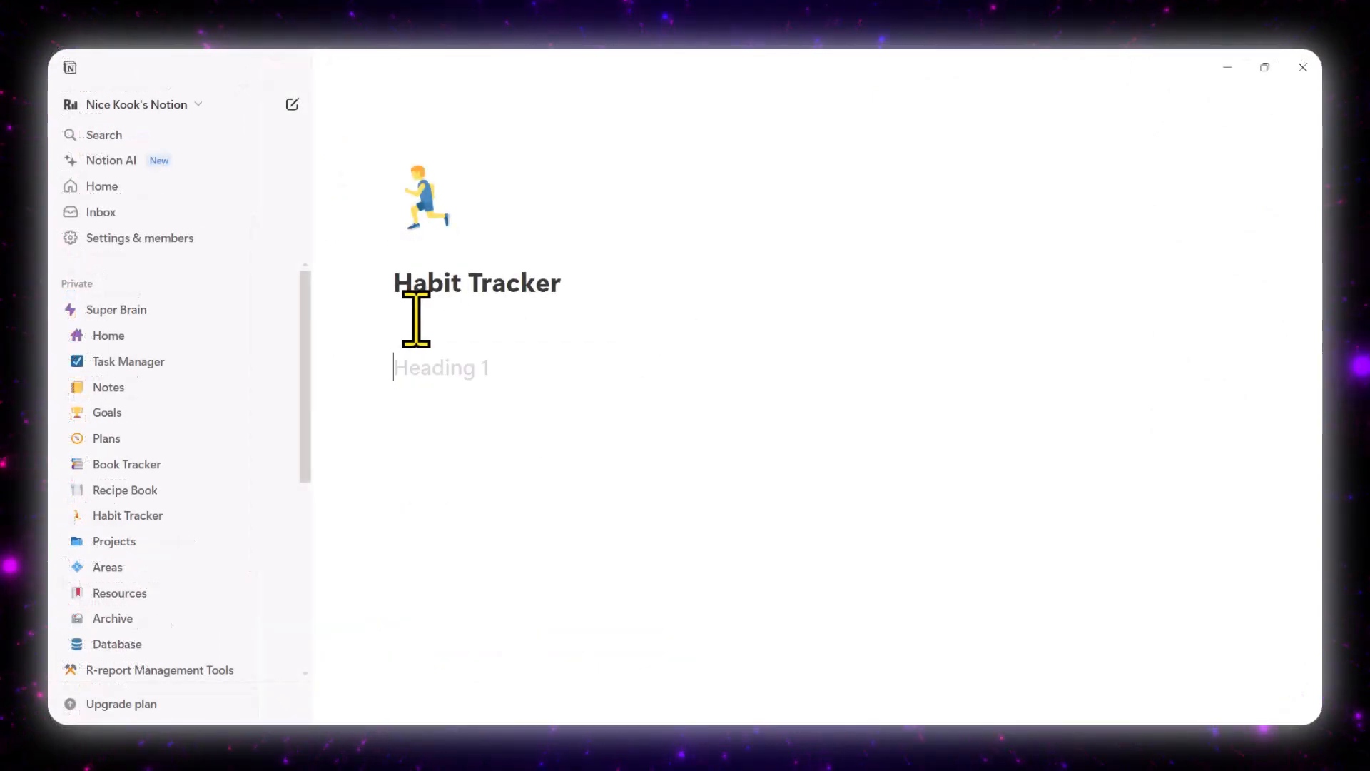
pyautogui.write('This Week')
pyautogui.press('Return')
pyautogui.write('/div')
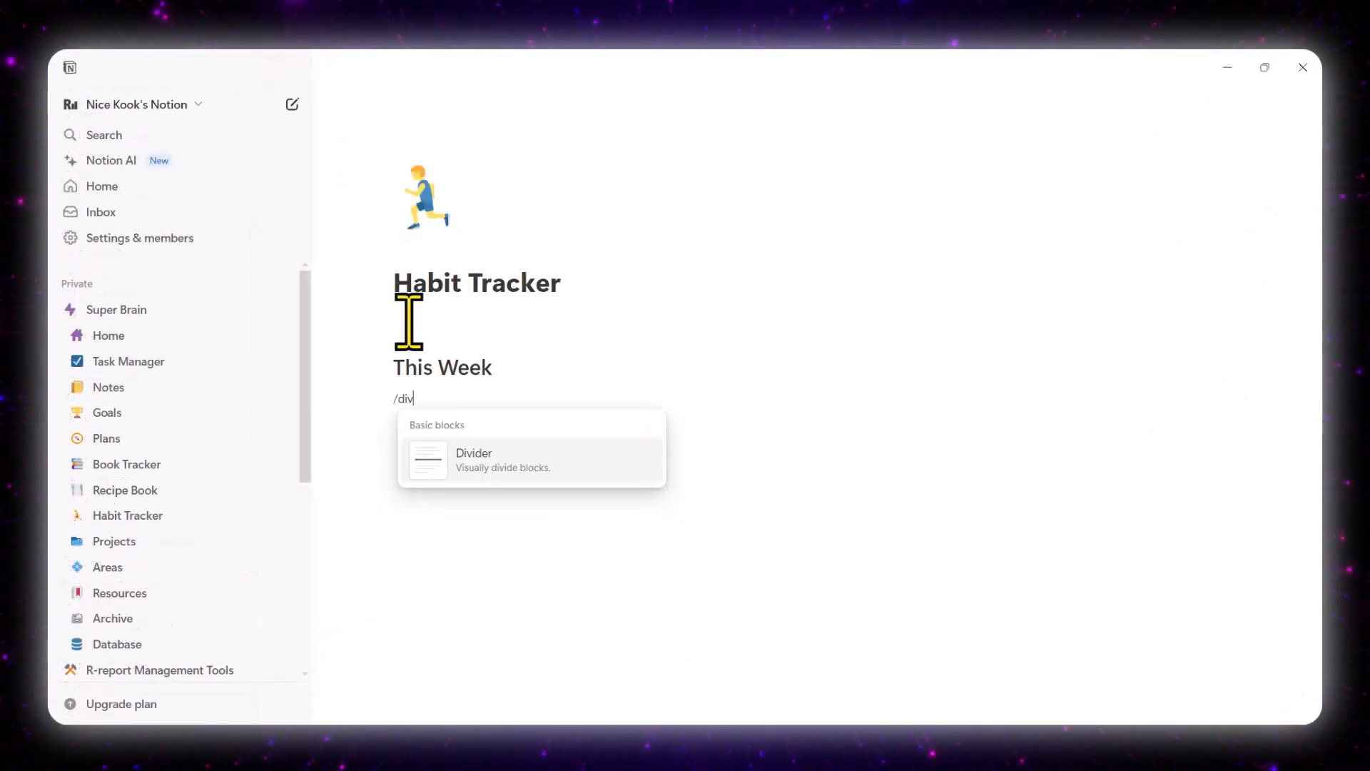
pyautogui.press('Return')
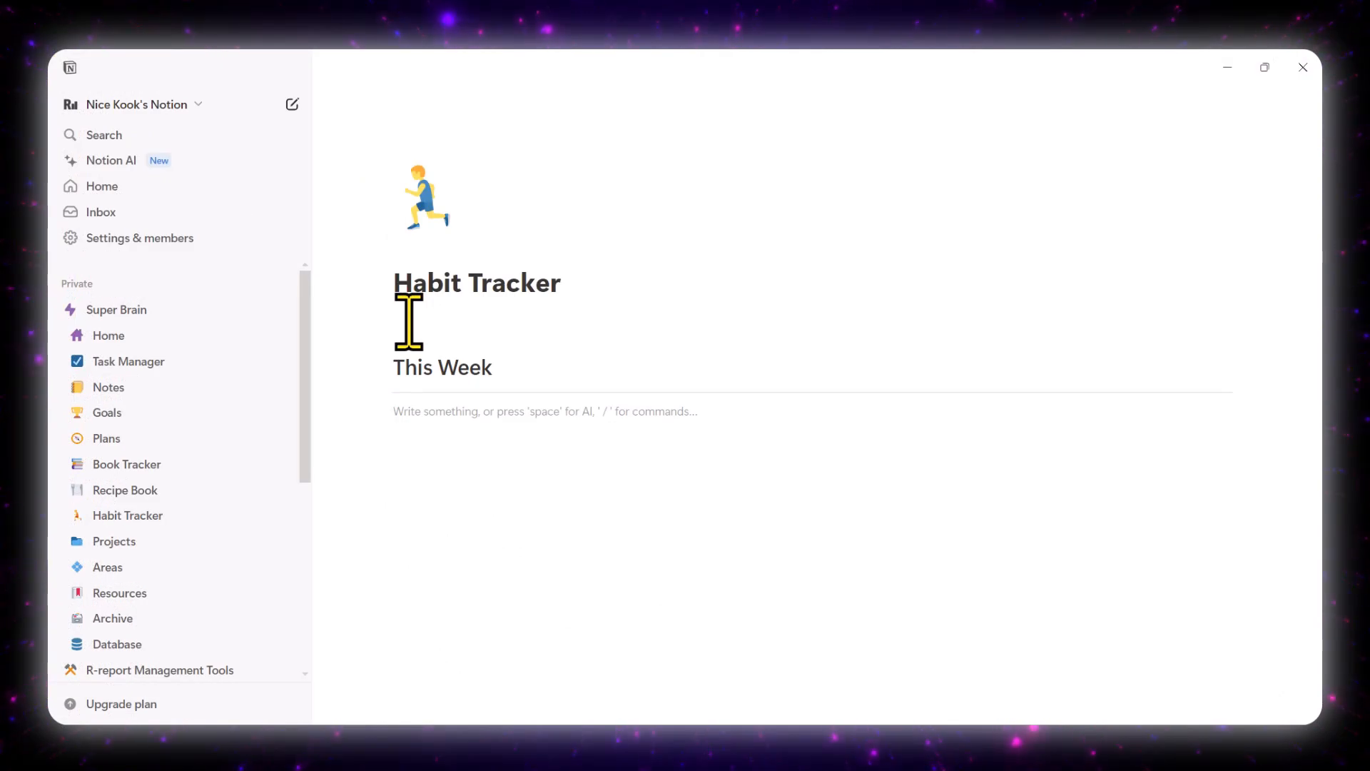
# Step: Insert a full-page database named "Habit Tracker DB" below the This Week divider
pyautogui.write('/')
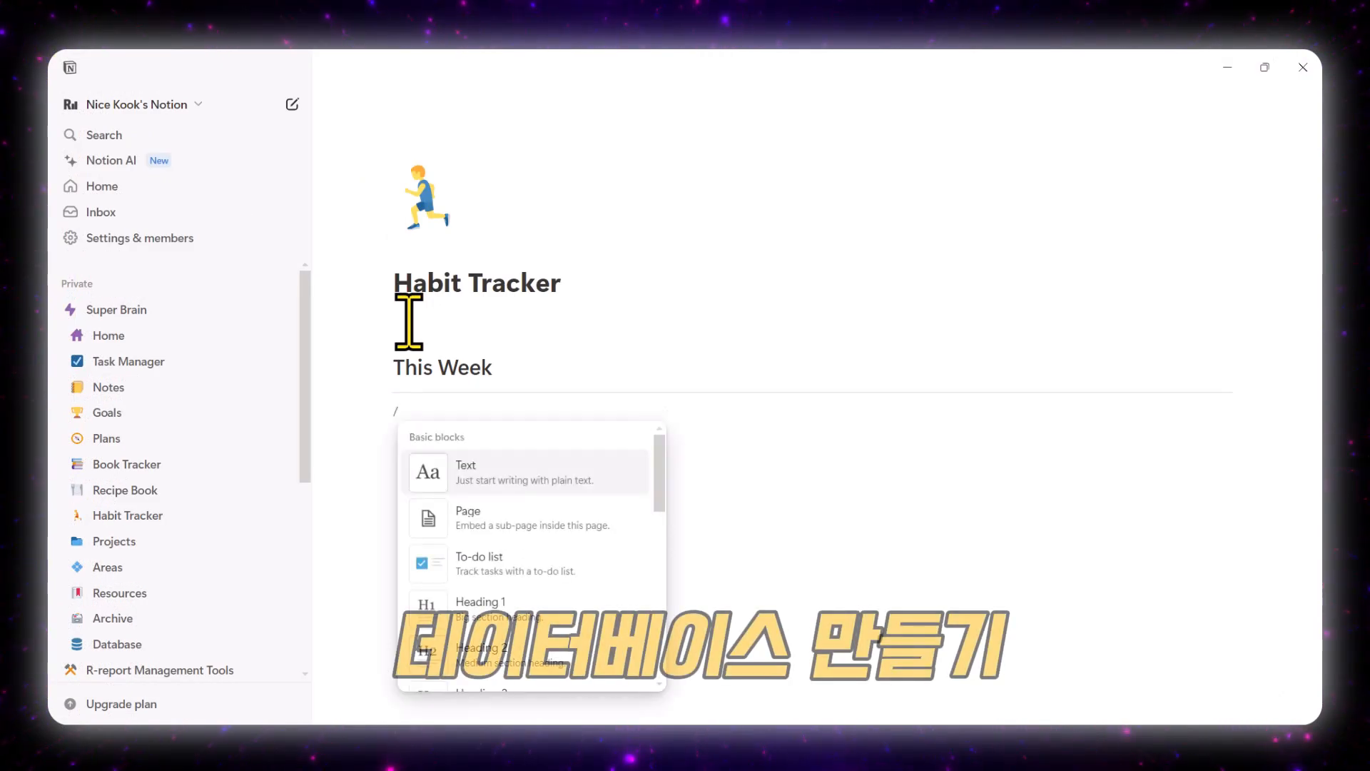
pyautogui.write('da')
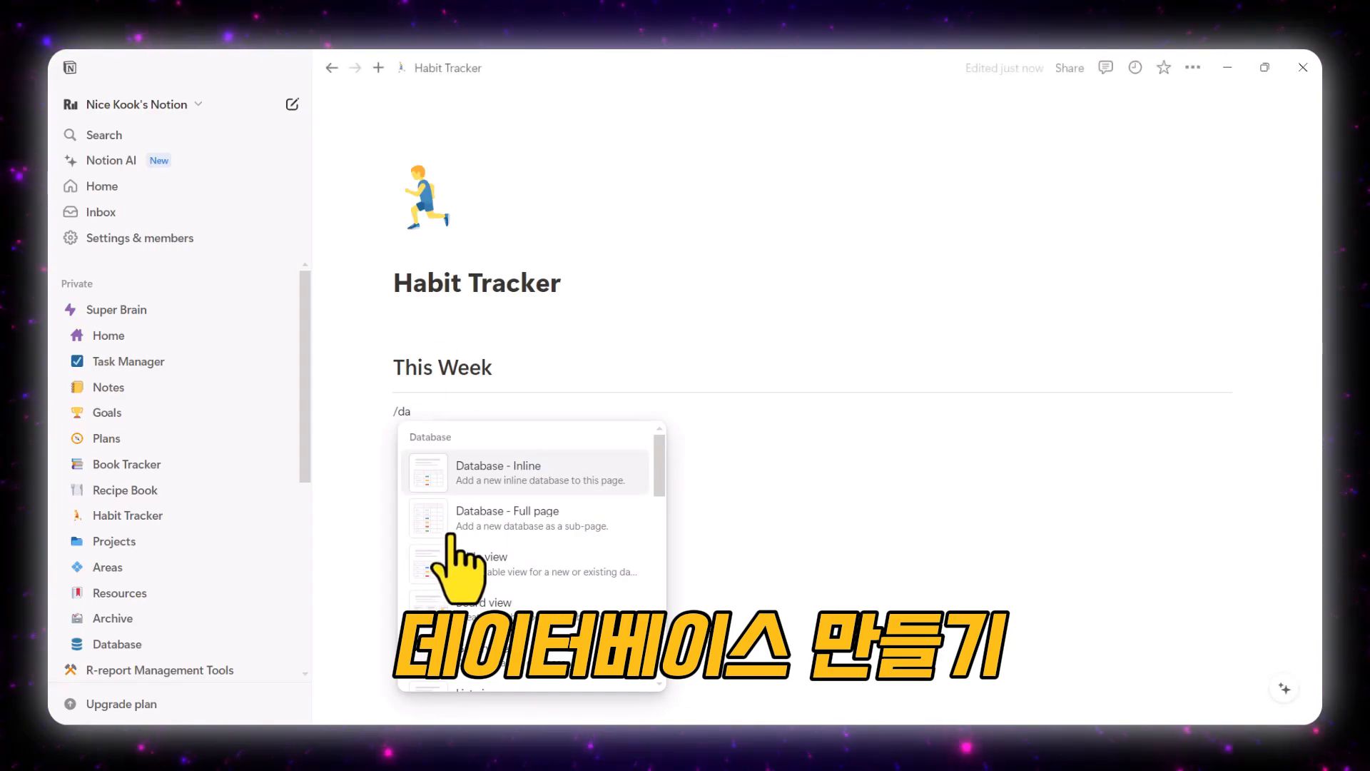
pyautogui.click(542, 521)
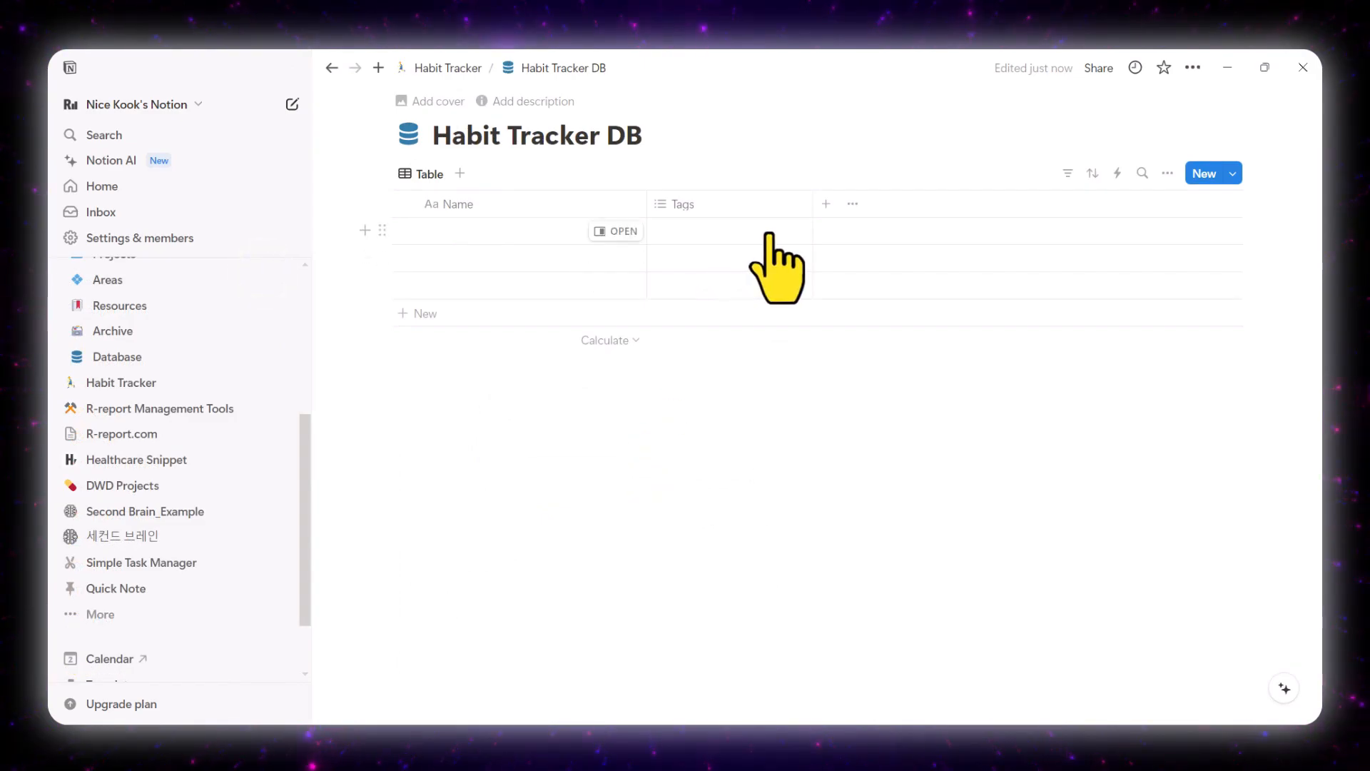
# Step: Delete the Tags property from the Habit Tracker DB table
pyautogui.click(735, 206)
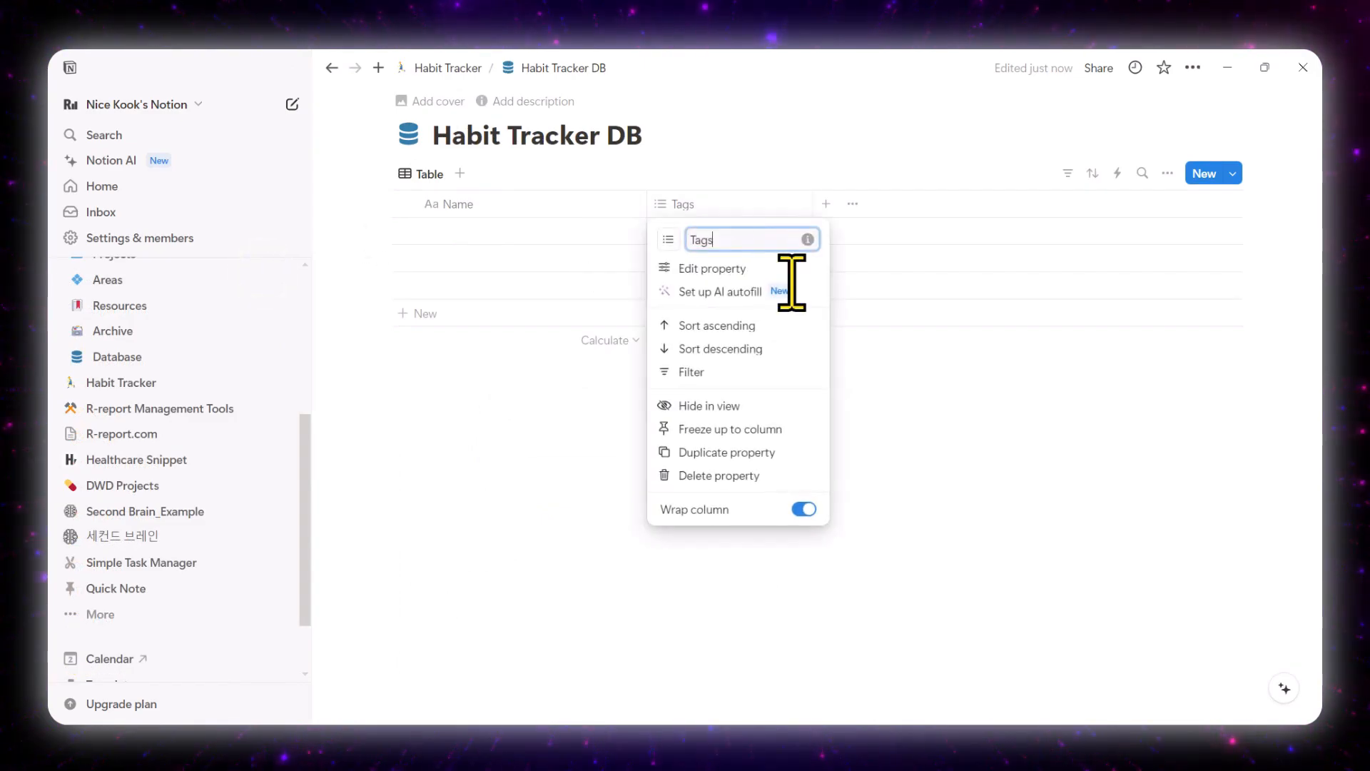
pyautogui.click(726, 480)
pyautogui.click(664, 389)
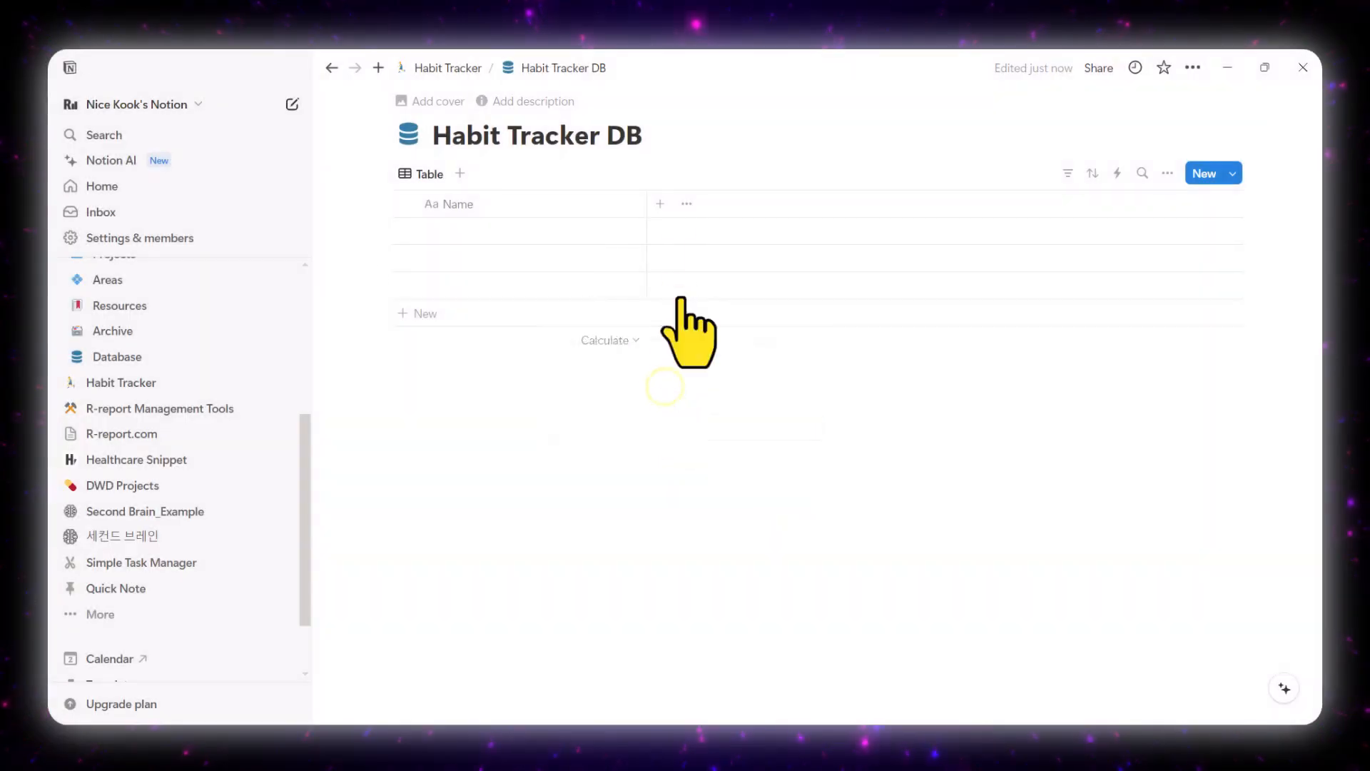
# Step: Add a Date property named "Date" to the Habit Tracker DB table
pyautogui.click(660, 204)
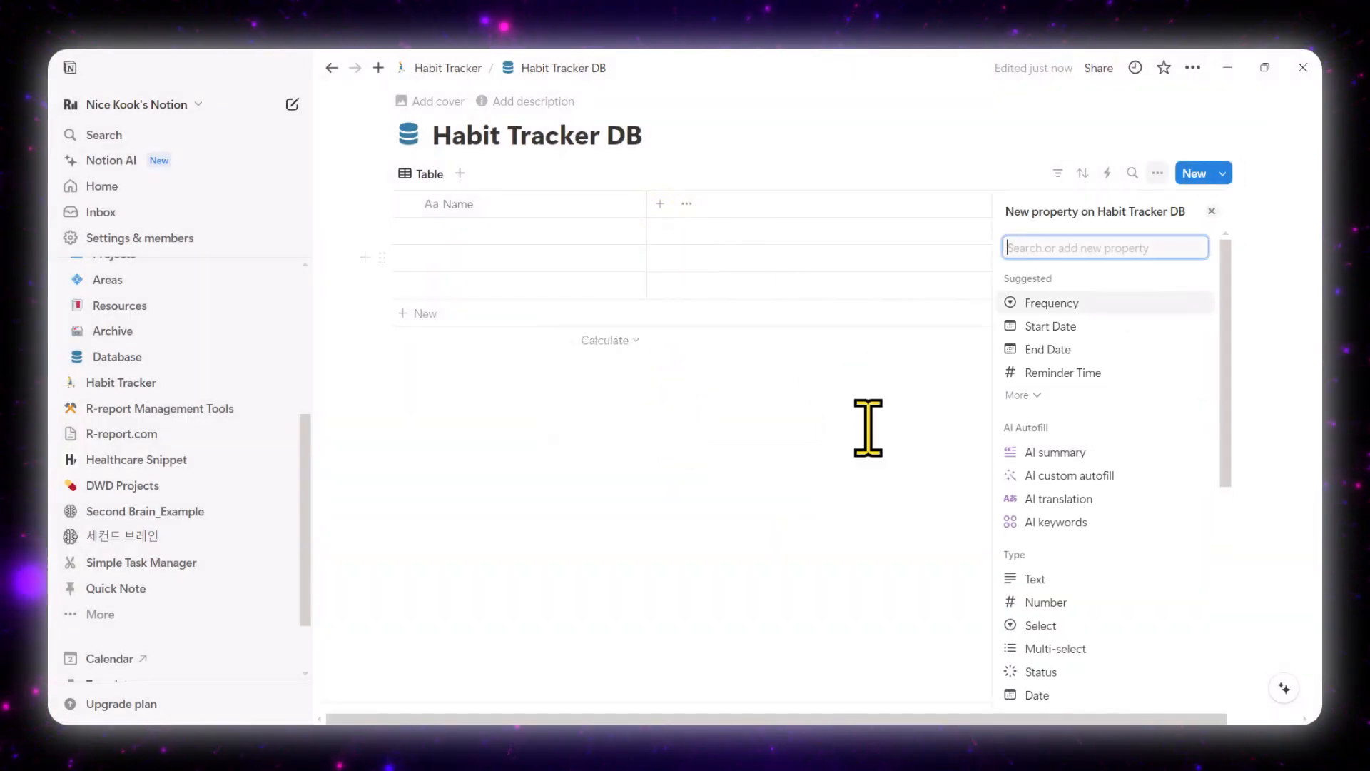
pyautogui.click(1030, 693)
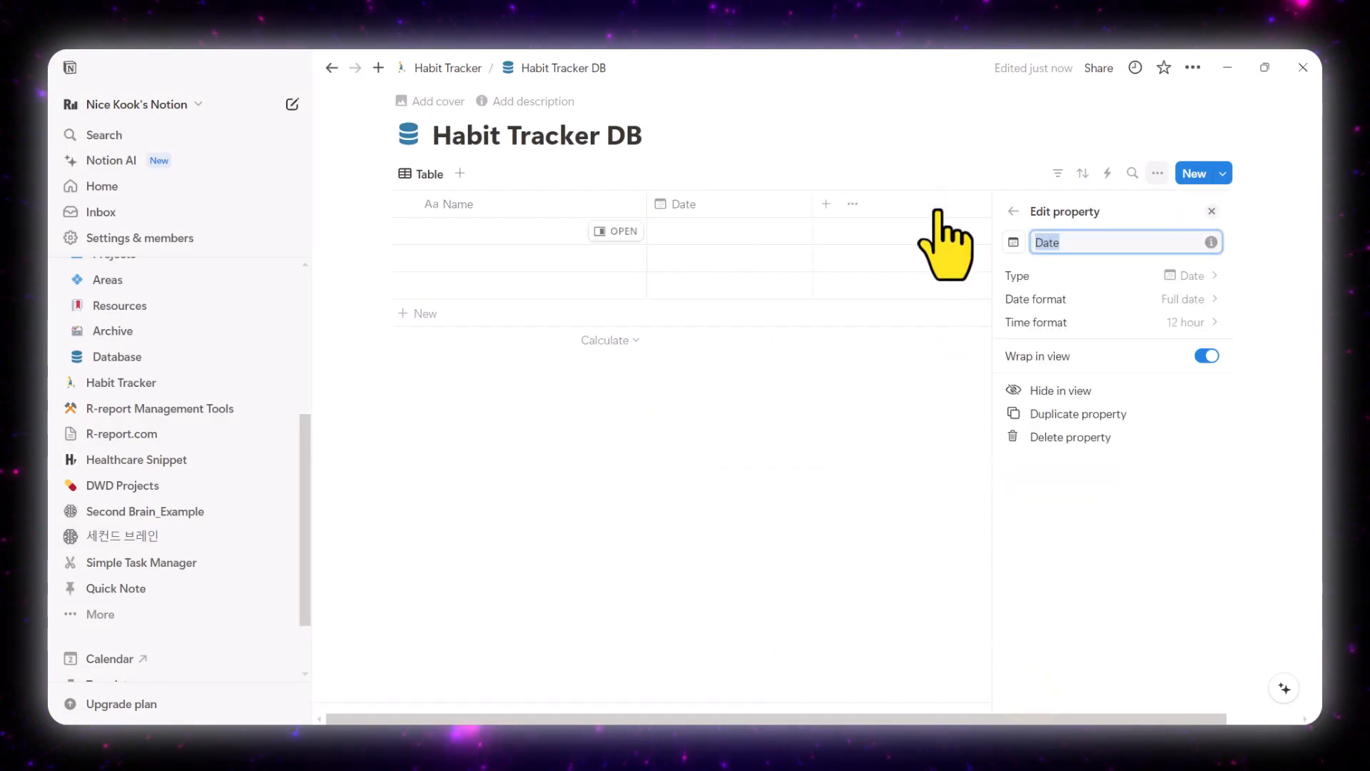
pyautogui.click(886, 270)
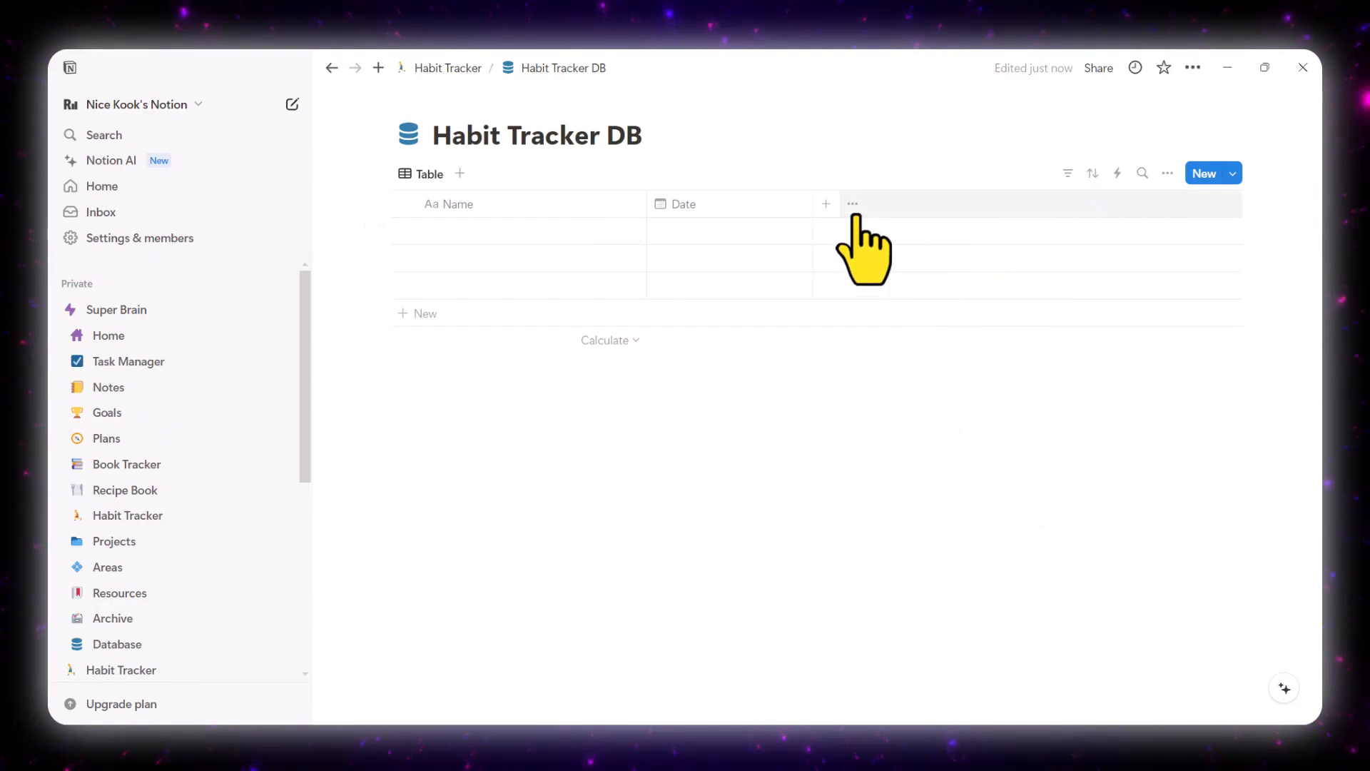
# Step: Add a property named "Habit 1" to the table and set its type to Checkbox
pyautogui.click(828, 205)
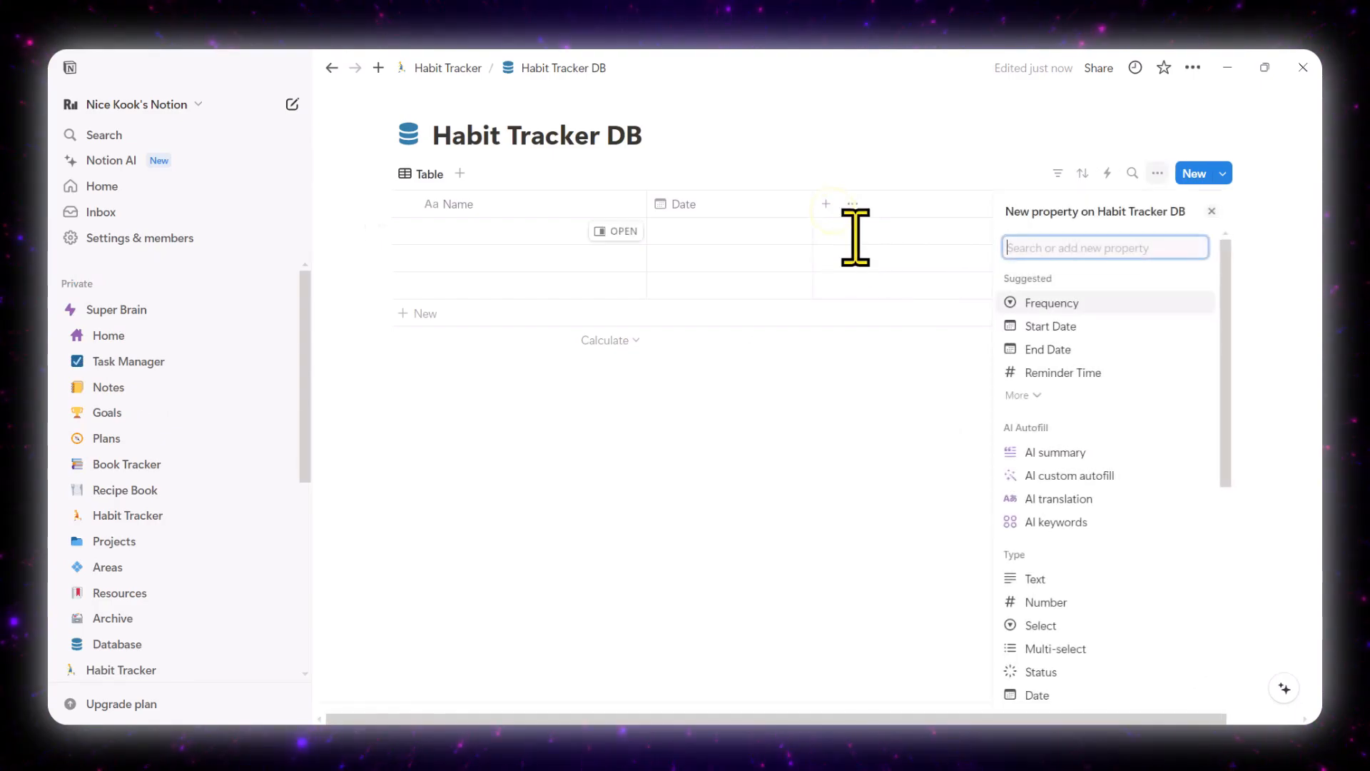
pyautogui.write('Habit 1')
pyautogui.press('Return')
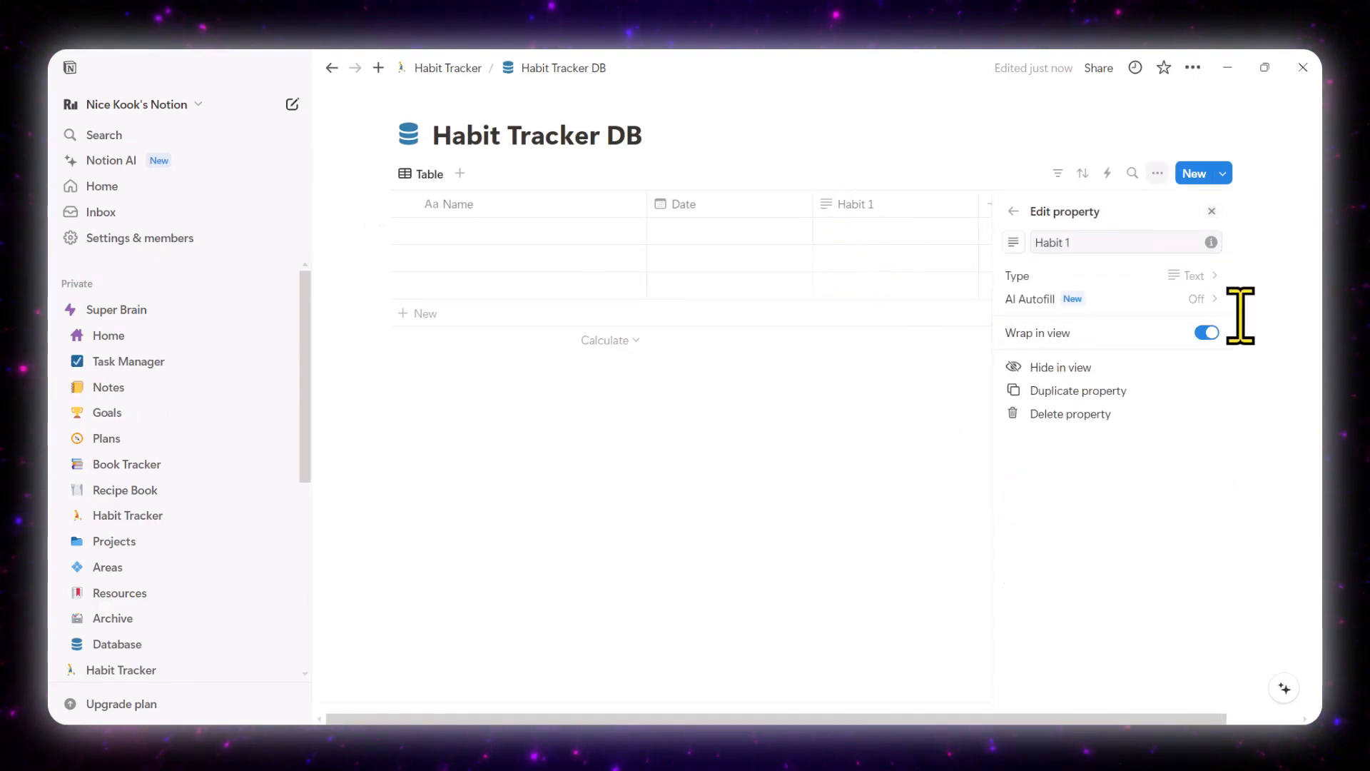
pyautogui.click(1206, 278)
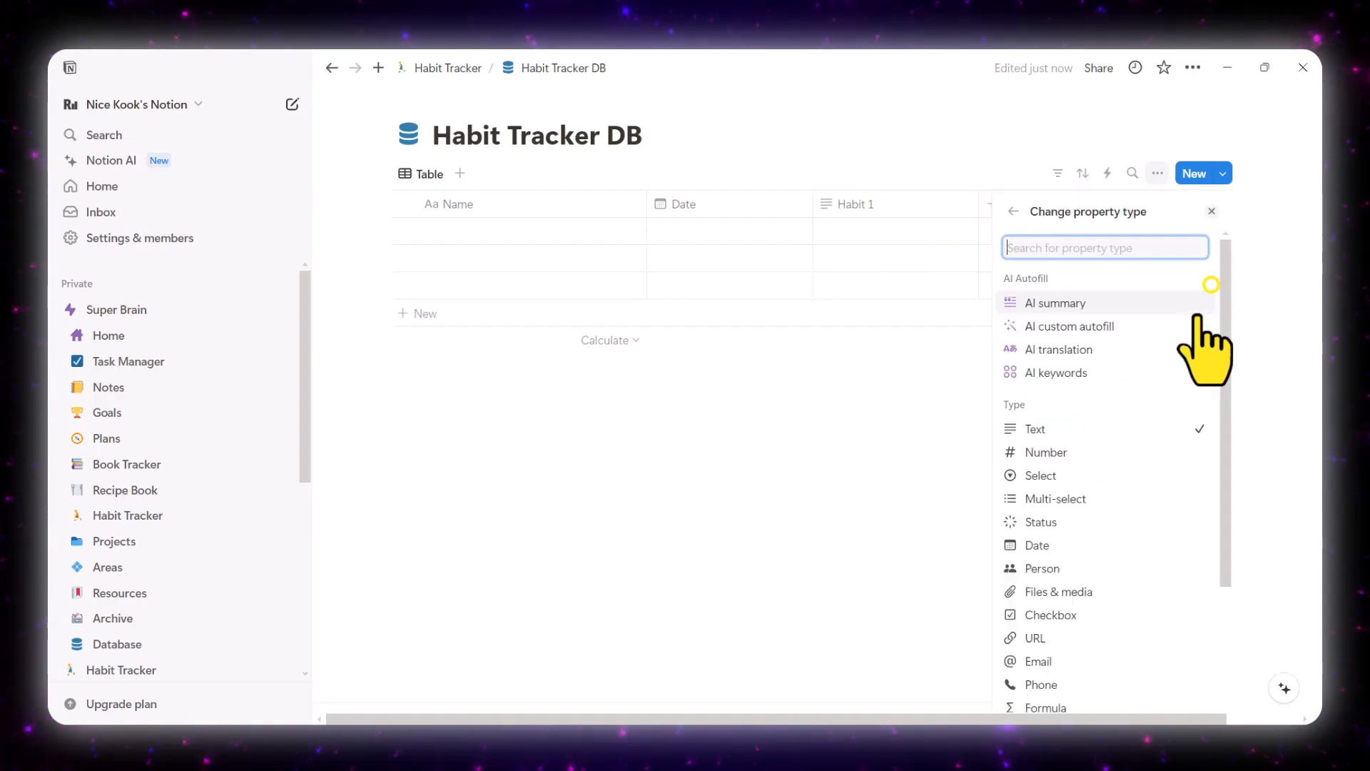
pyautogui.click(1062, 614)
pyautogui.click(930, 425)
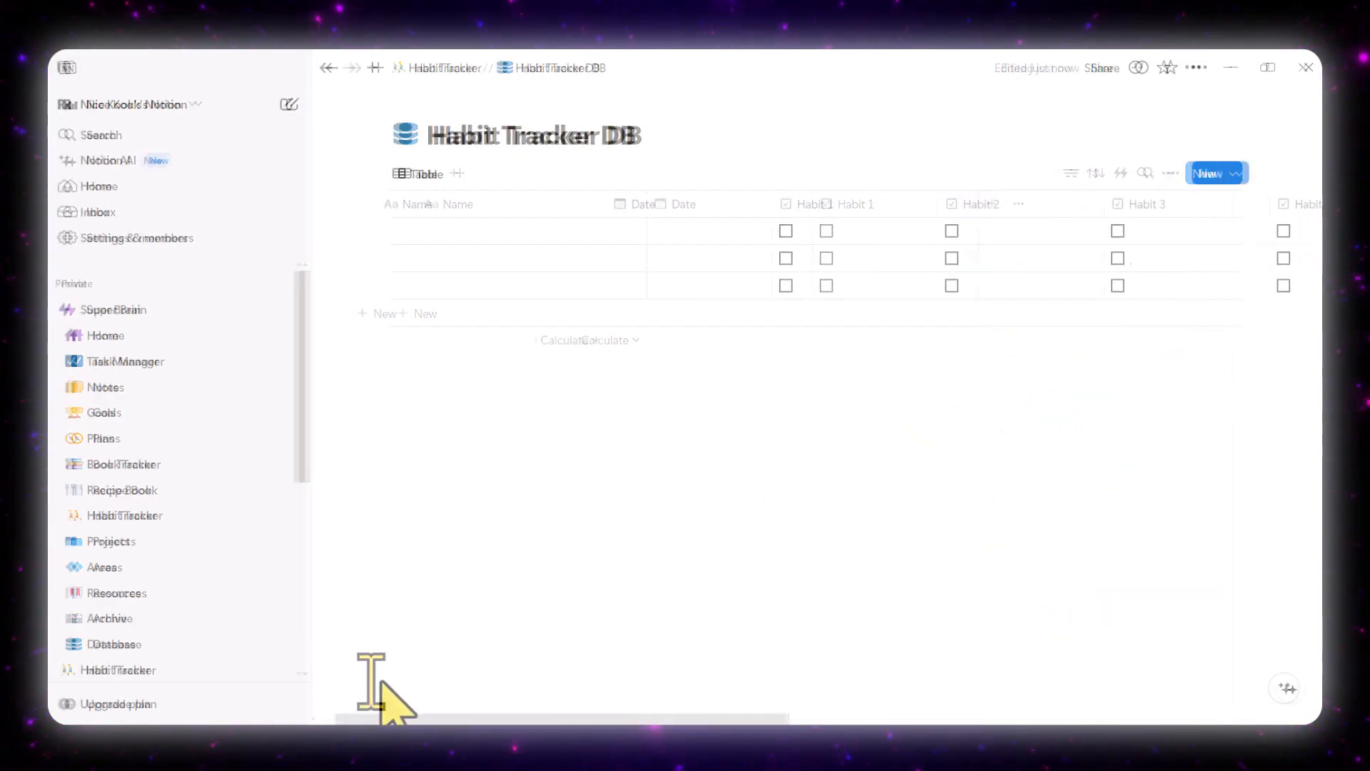
# Step: Add a property named "Daily Progress" after Habit 10 and set its type to Formula
pyautogui.moveTo(385, 718); pyautogui.dragTo(892, 719)
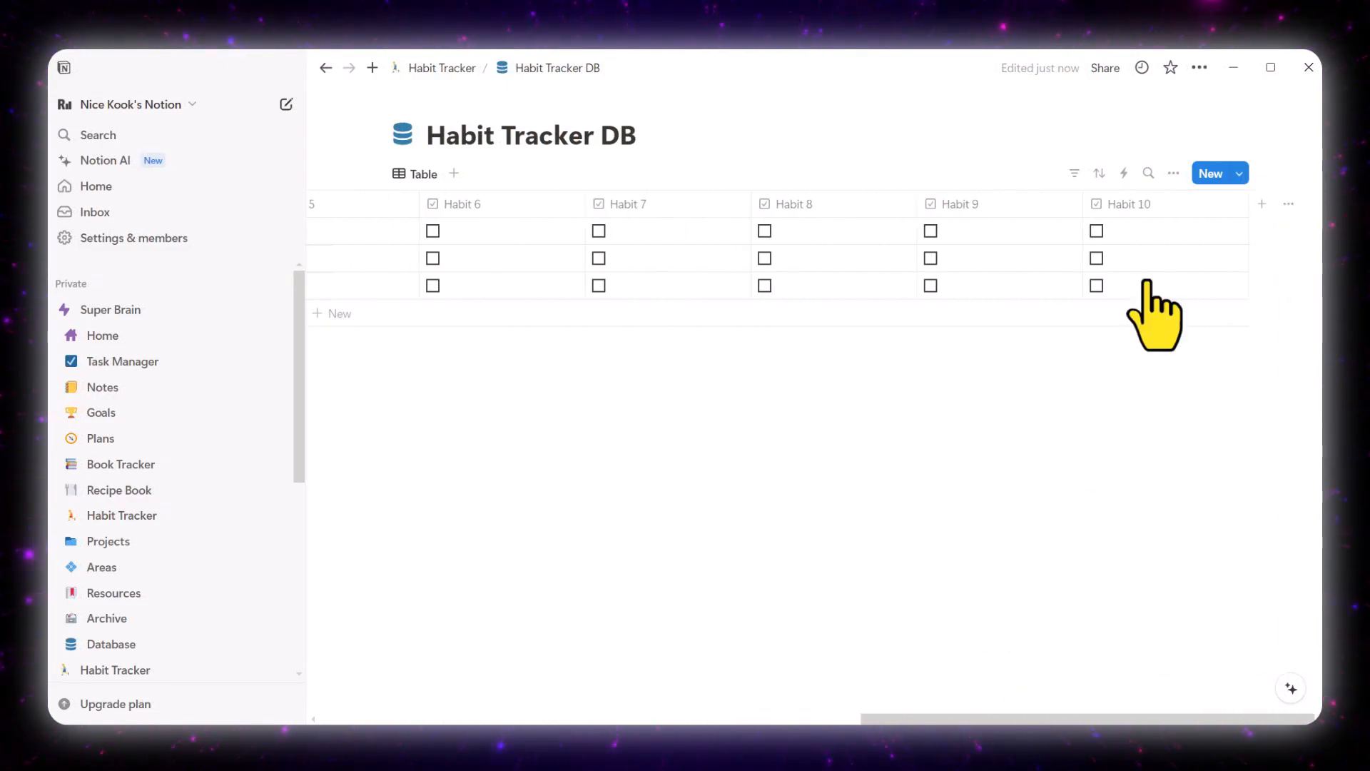
pyautogui.click(1260, 206)
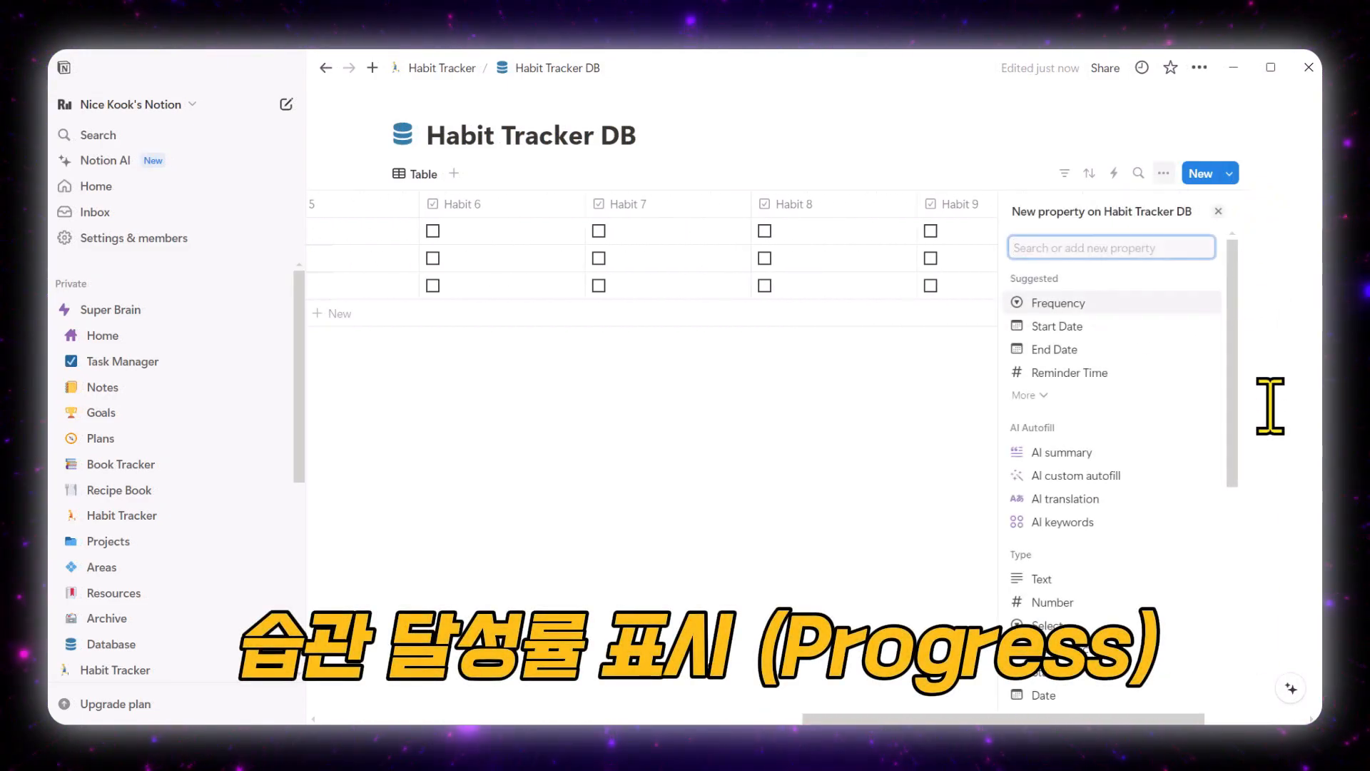
pyautogui.write('Daily Progress')
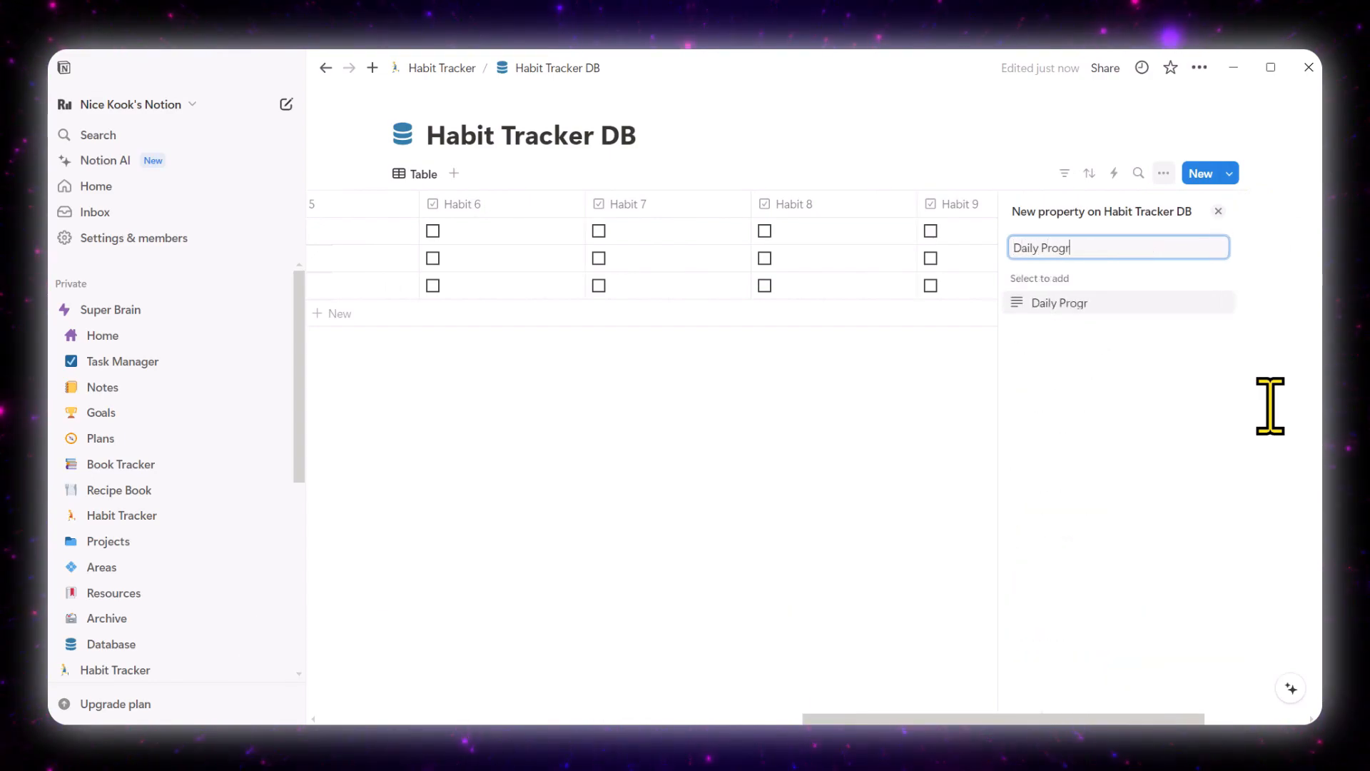
pyautogui.click(1056, 306)
pyautogui.click(1199, 299)
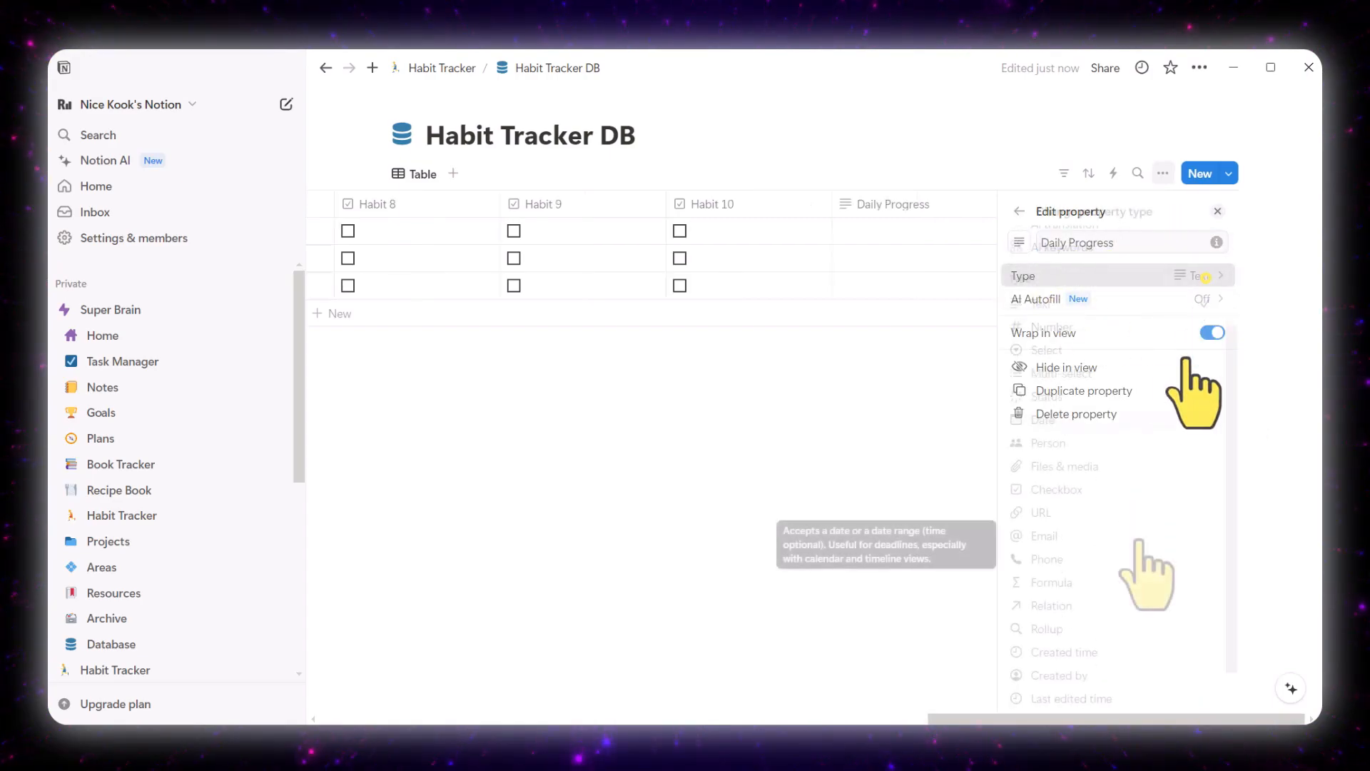
pyautogui.click(1122, 526)
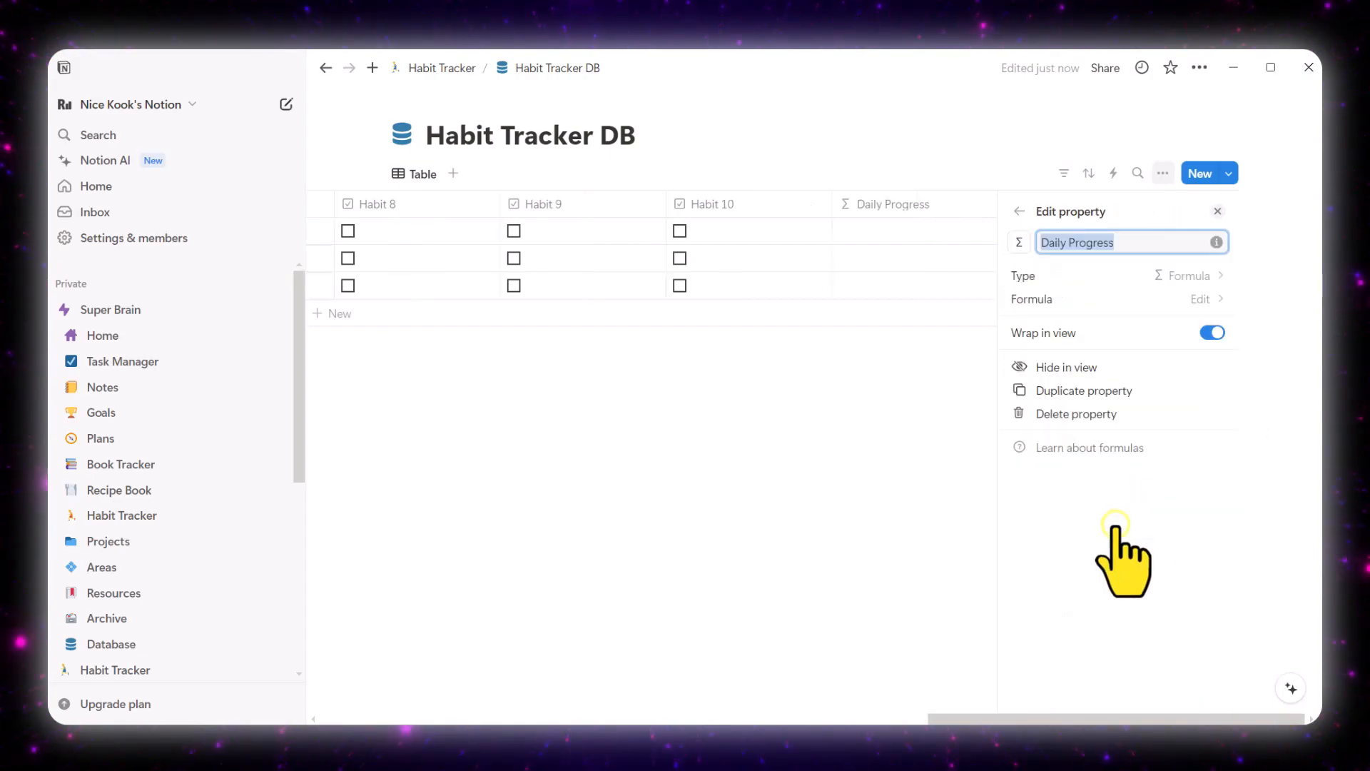
# Step: Enter the Daily Progress formula ceil((sum of if(habit, 1, 0)) / 10 * 100) / 100, replacing its placeholder habits with properties Habit 1 to Habit 10
pyautogui.click(1206, 300)
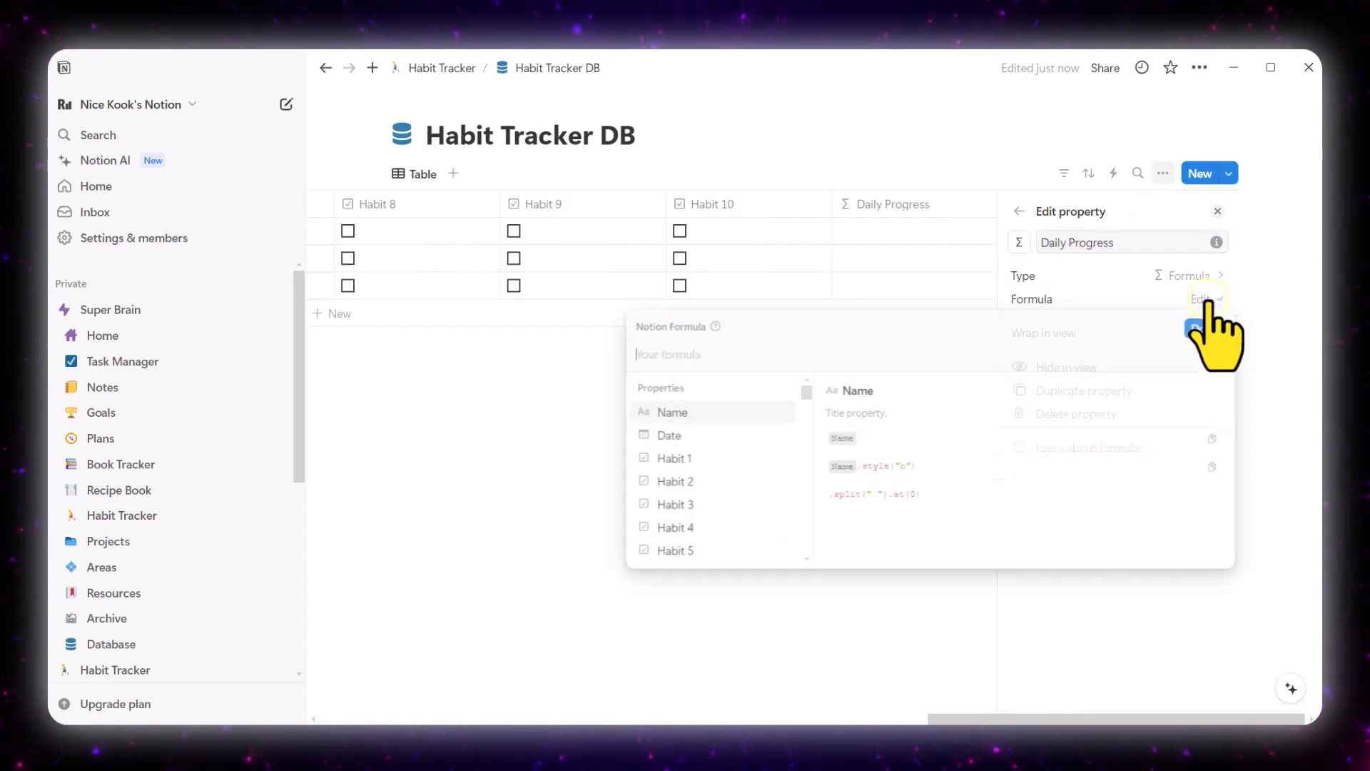
pyautogui.write('ceil(   (     if(Drink Water x 5, 1, 0) +     if(Meditation, 1, 0) +     if(Exercise, 1, 0) +     if(Journal, 1, 0) +     if(Read, 1, 0) +     if(New Habit 1, 1, 0) +     if(New Habit 2, 1, 0) +     if(New Habit 3, 1, 0) +     if(New Habit 4, 1, 0) +     if(New Habit 5, 1, 0)   ) / 10 * 100 ) / 100')
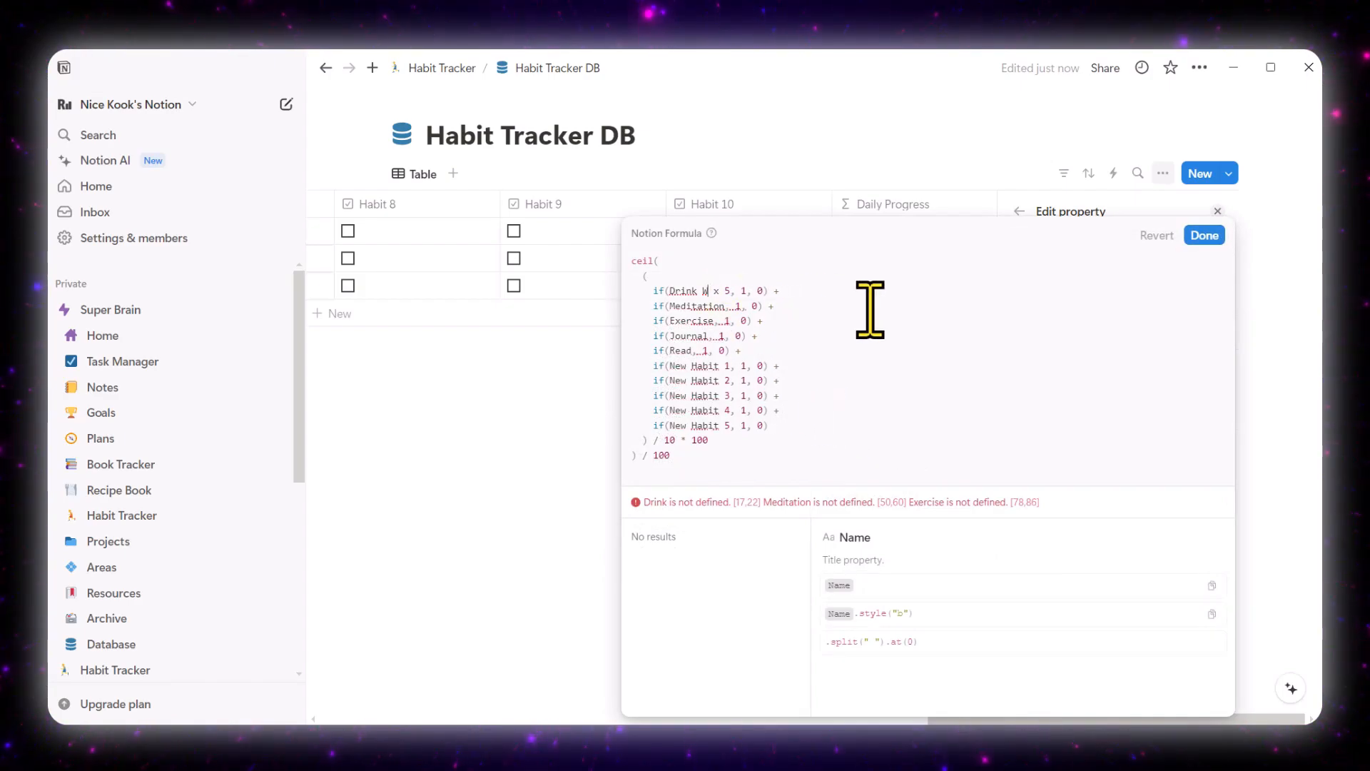
pyautogui.press('BackSpace')
pyautogui.press('BackSpace')
pyautogui.press('BackSpace')
pyautogui.press('BackSpace')
pyautogui.press('BackSpace')
pyautogui.press('BackSpace')
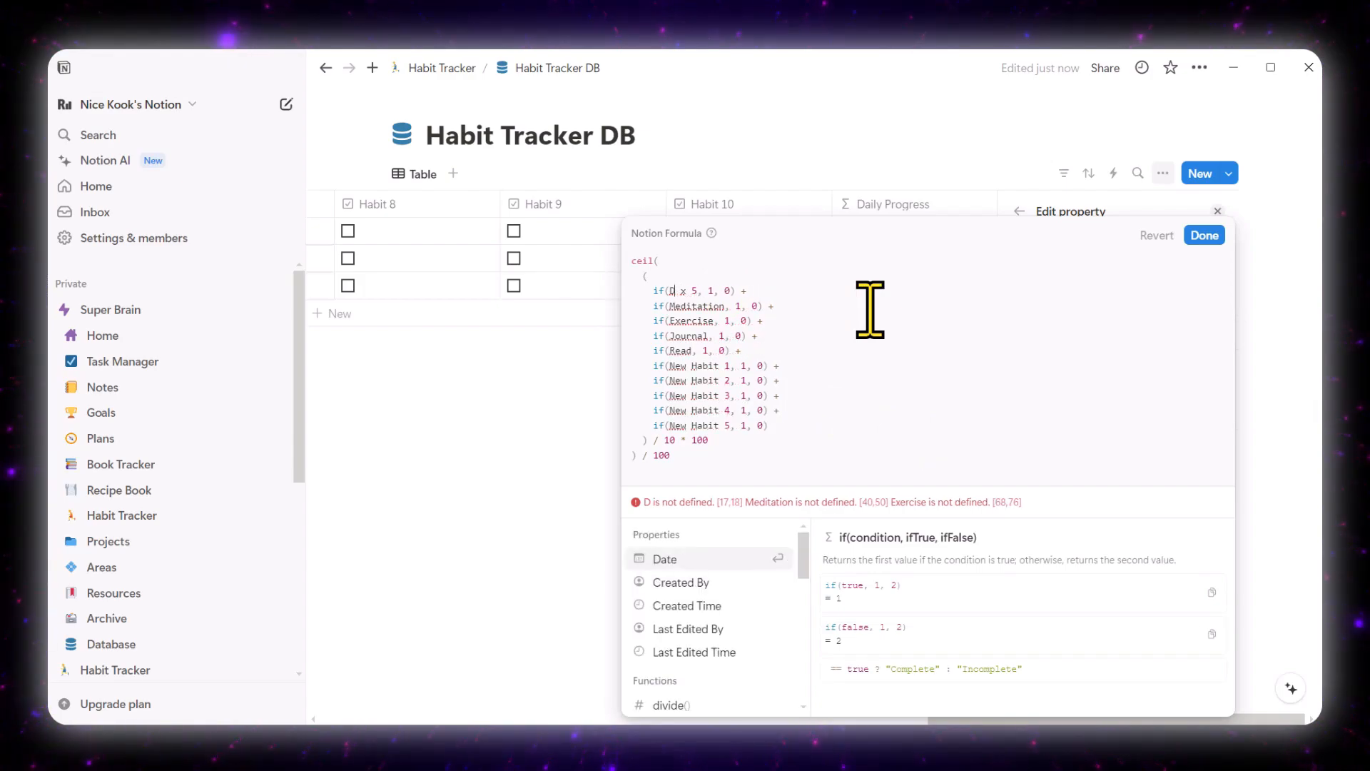
pyautogui.press('BackSpace')
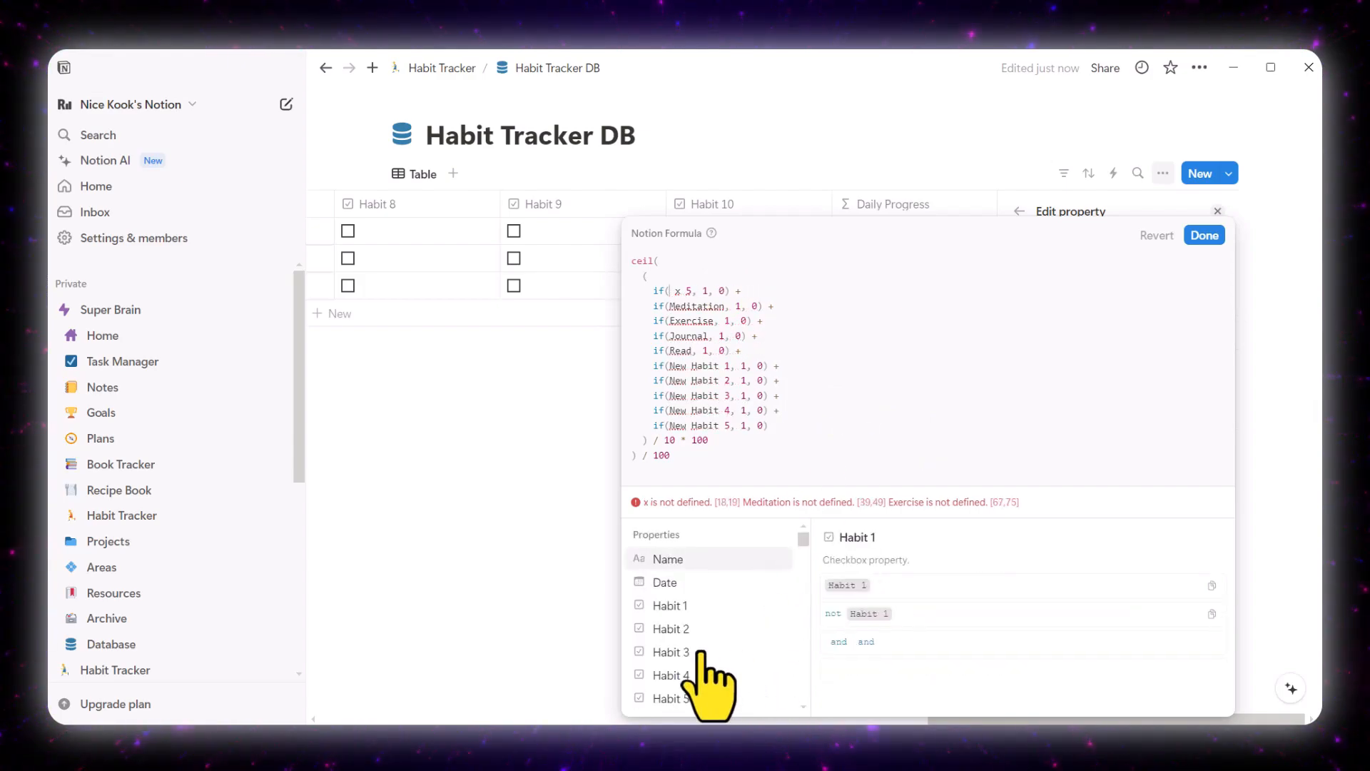
pyautogui.click(687, 607)
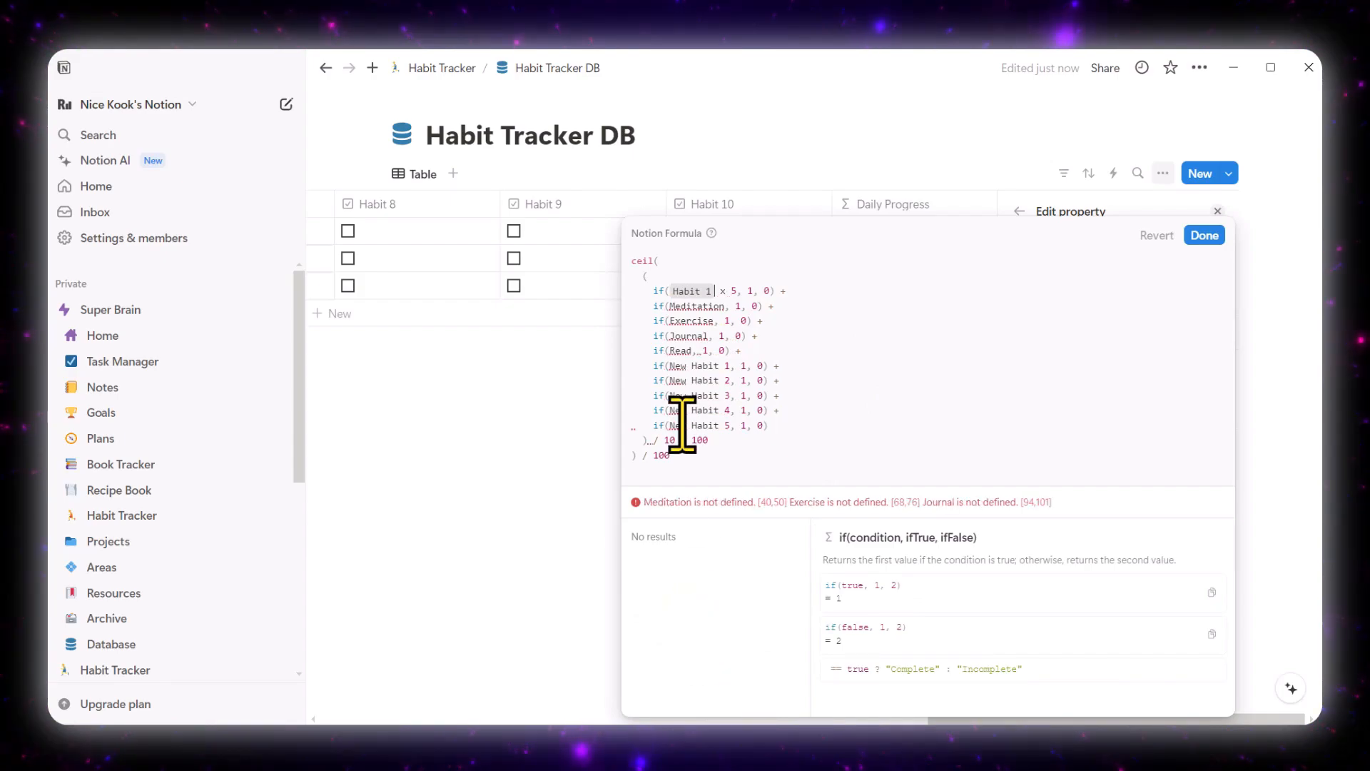
pyautogui.click(718, 307)
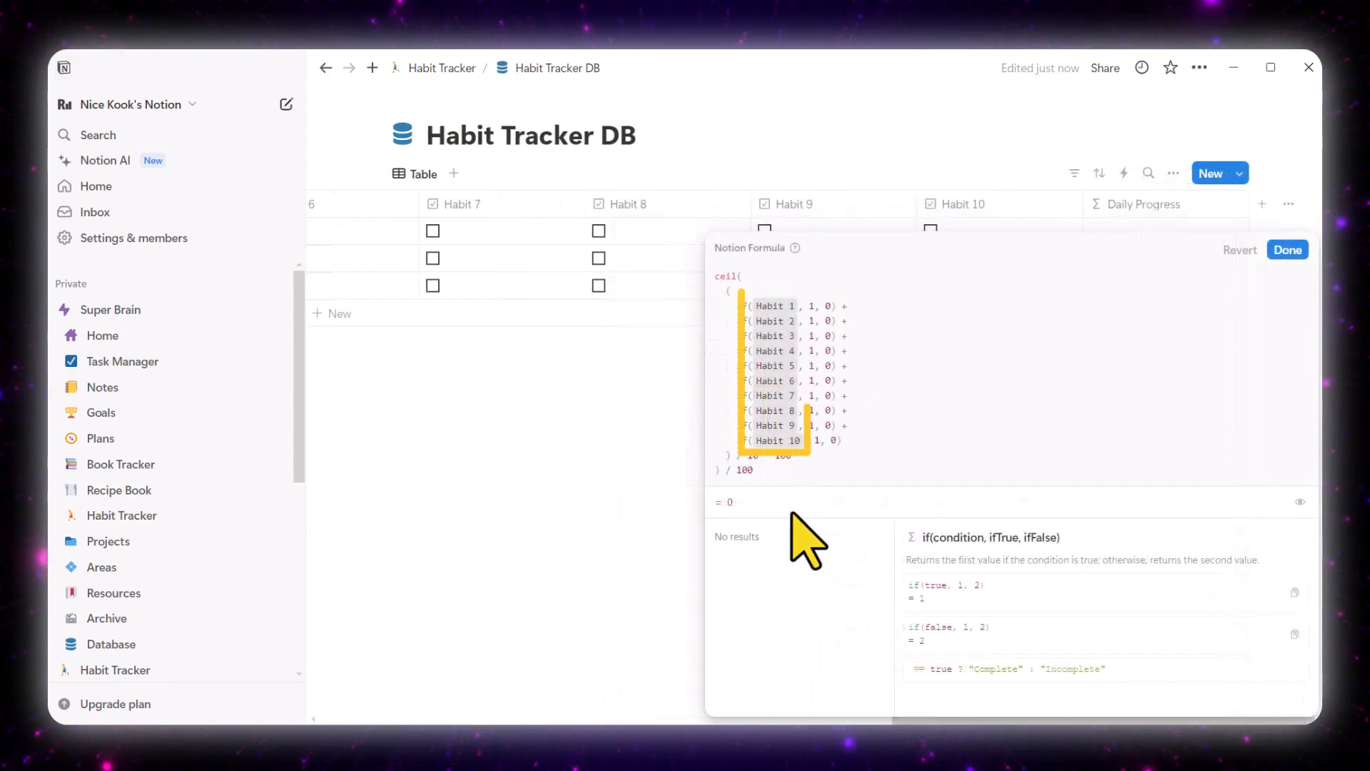
pyautogui.click(1289, 250)
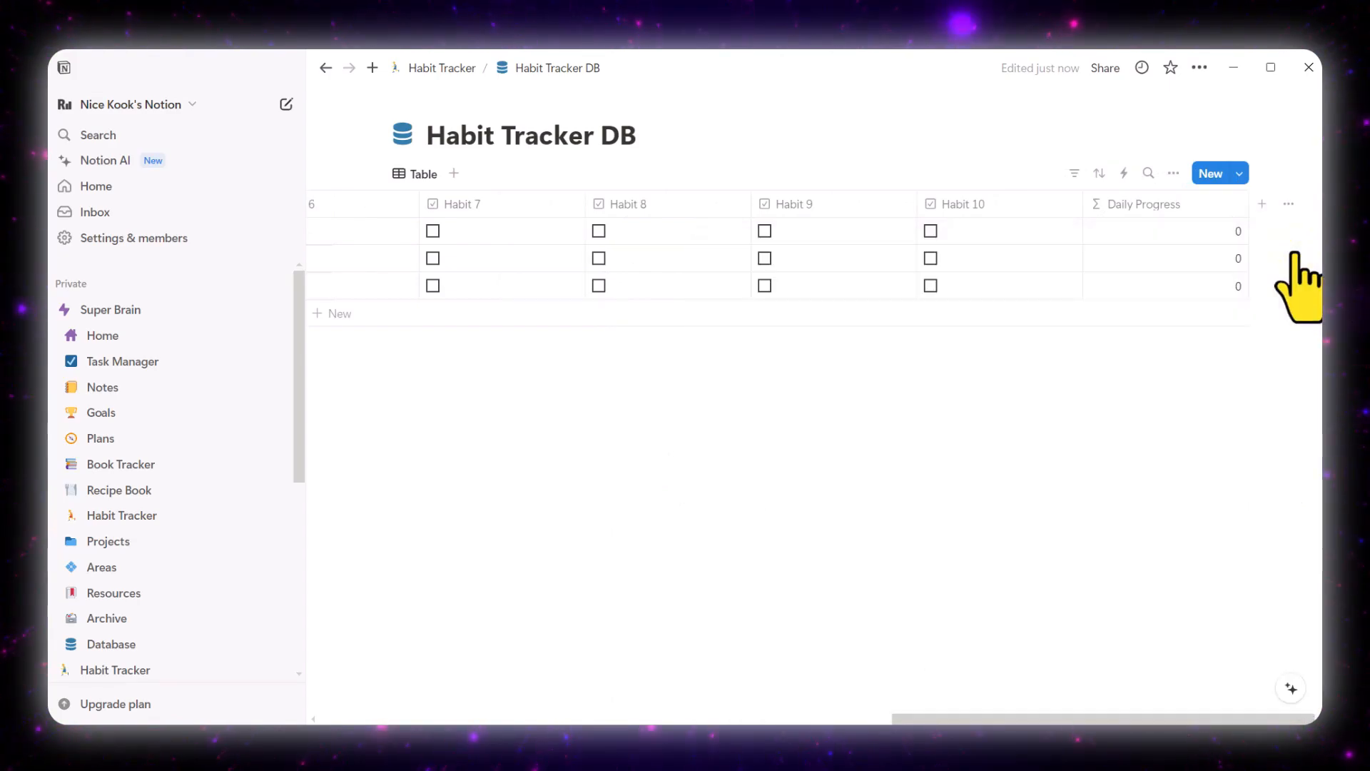
# Step: Mark Habit 10 and Habit 9 as done in the first row of the table
pyautogui.click(930, 230)
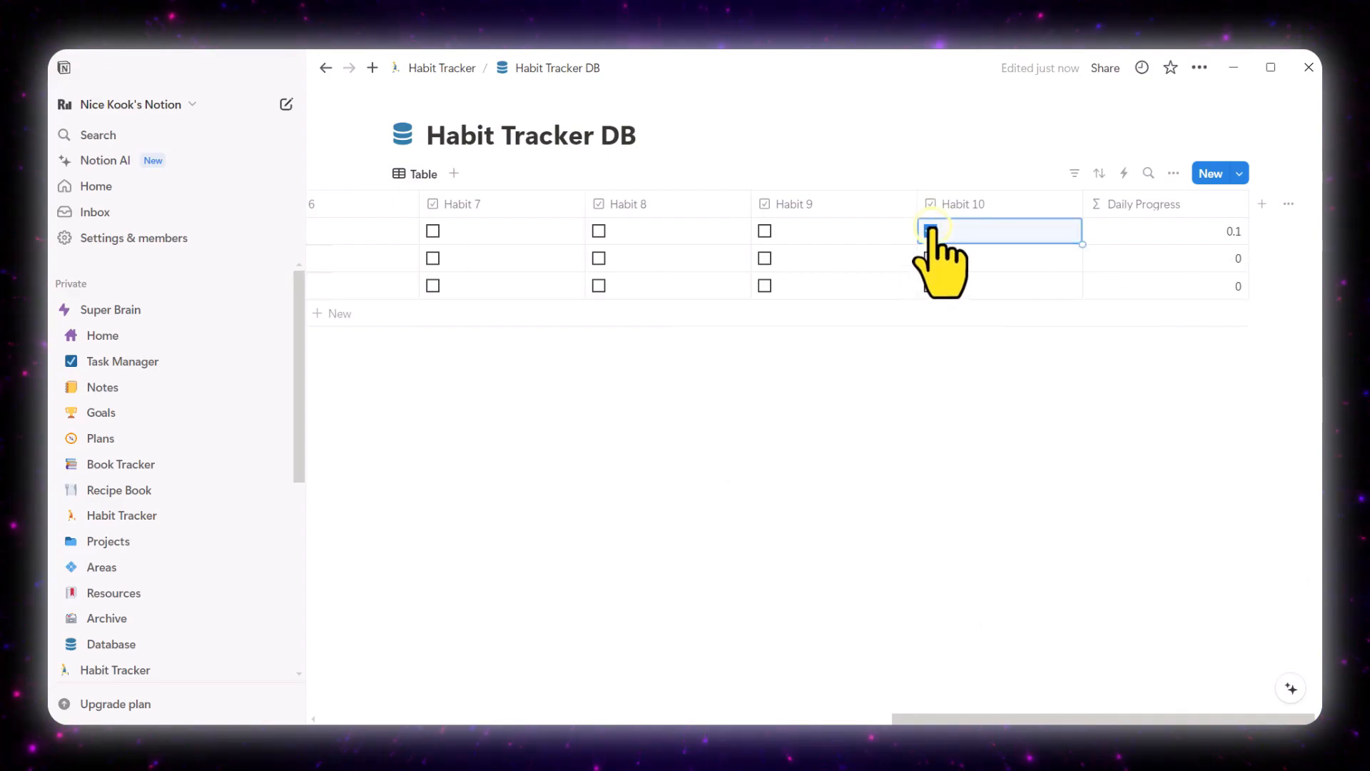
pyautogui.click(765, 230)
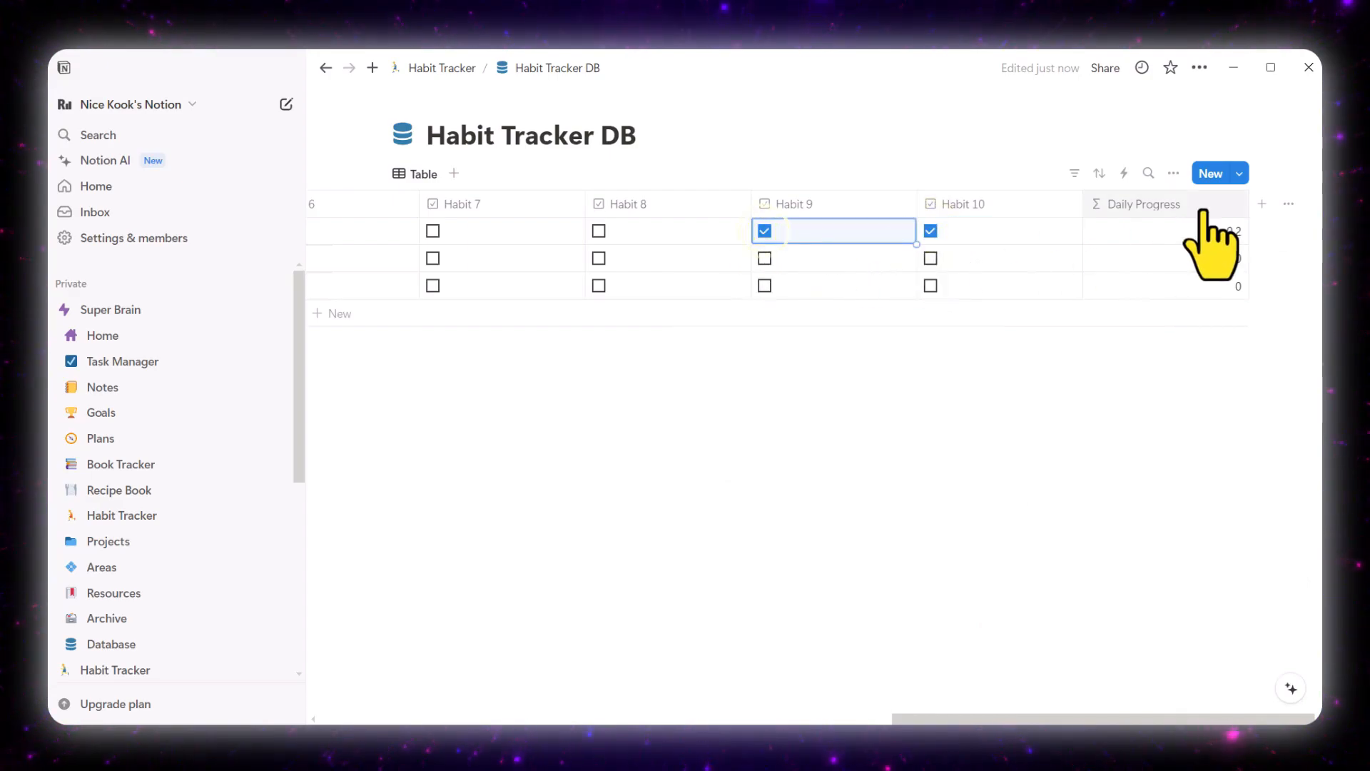
# Step: Set the Daily Progress property's number format to Percent and show it as a Bar
pyautogui.click(1141, 204)
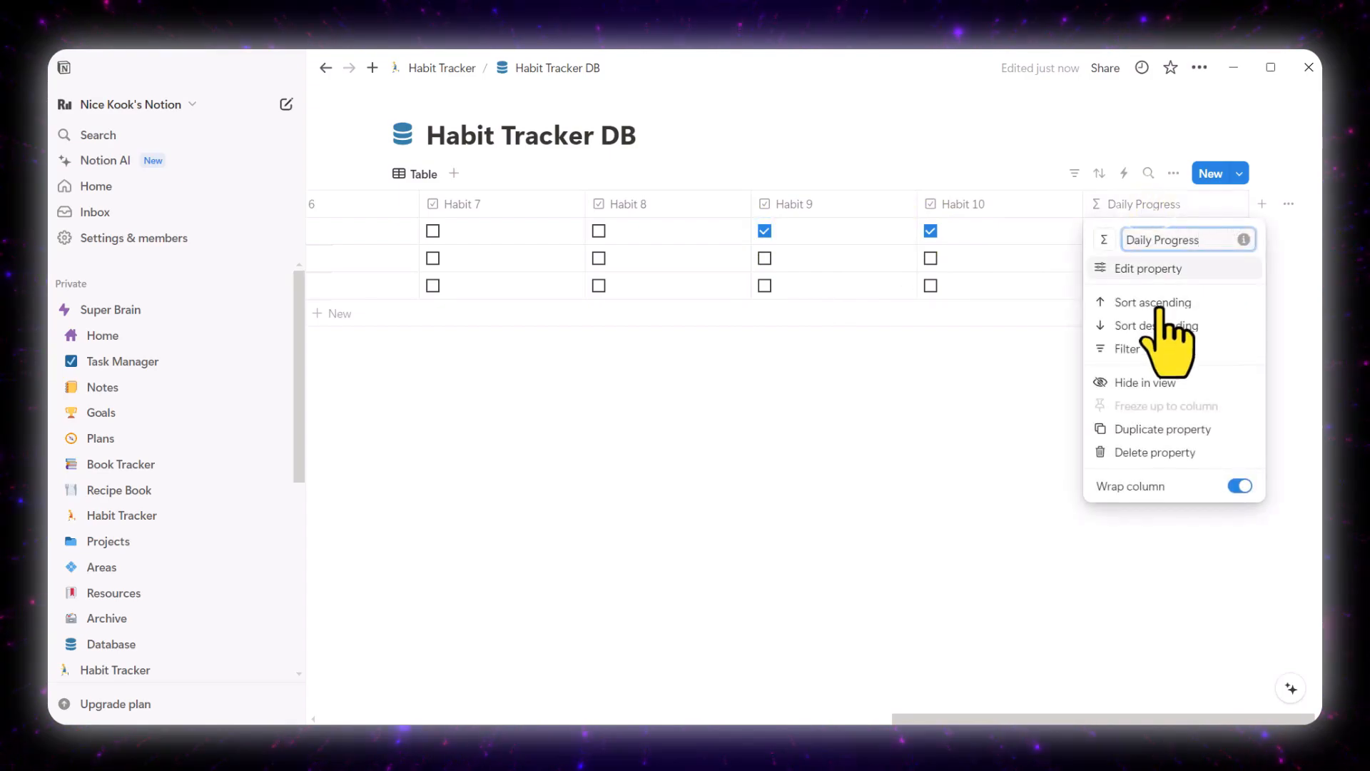
pyautogui.click(1157, 268)
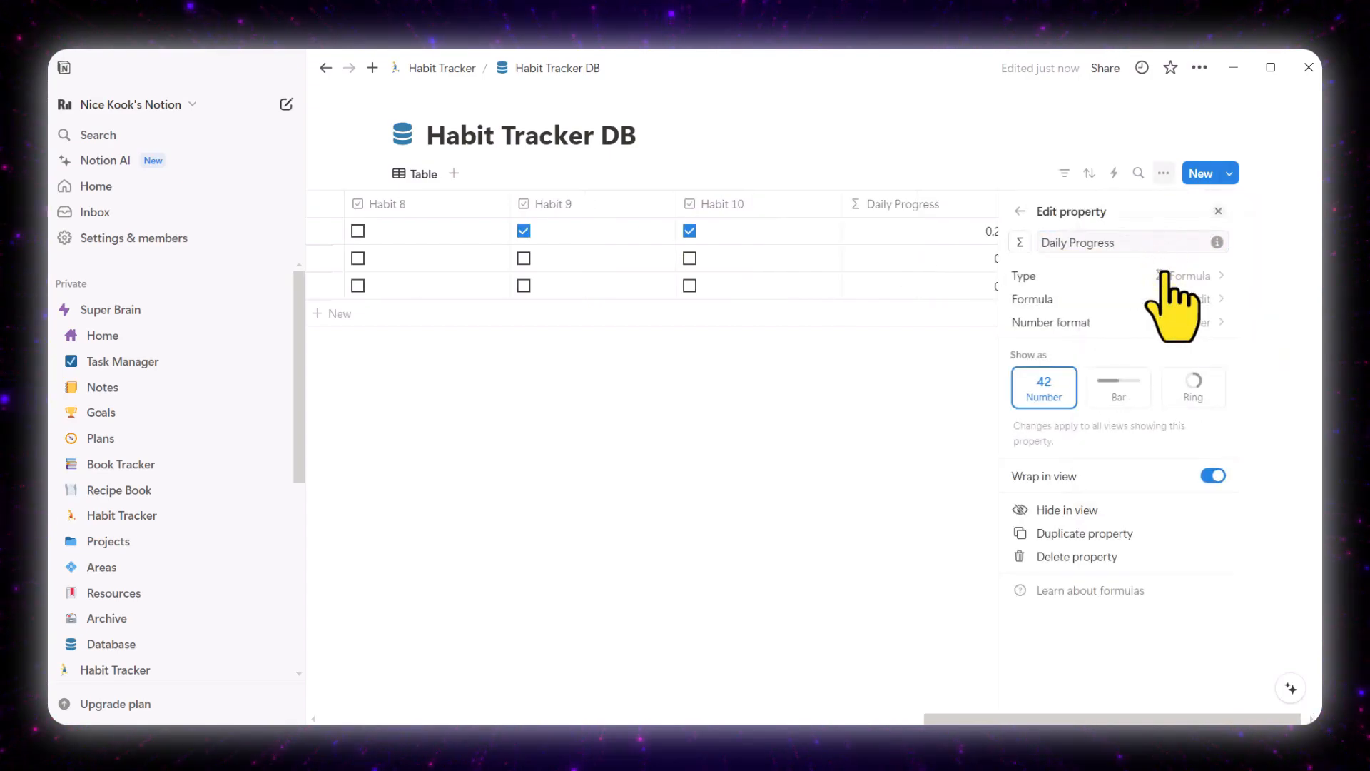
pyautogui.click(1205, 323)
pyautogui.click(1131, 347)
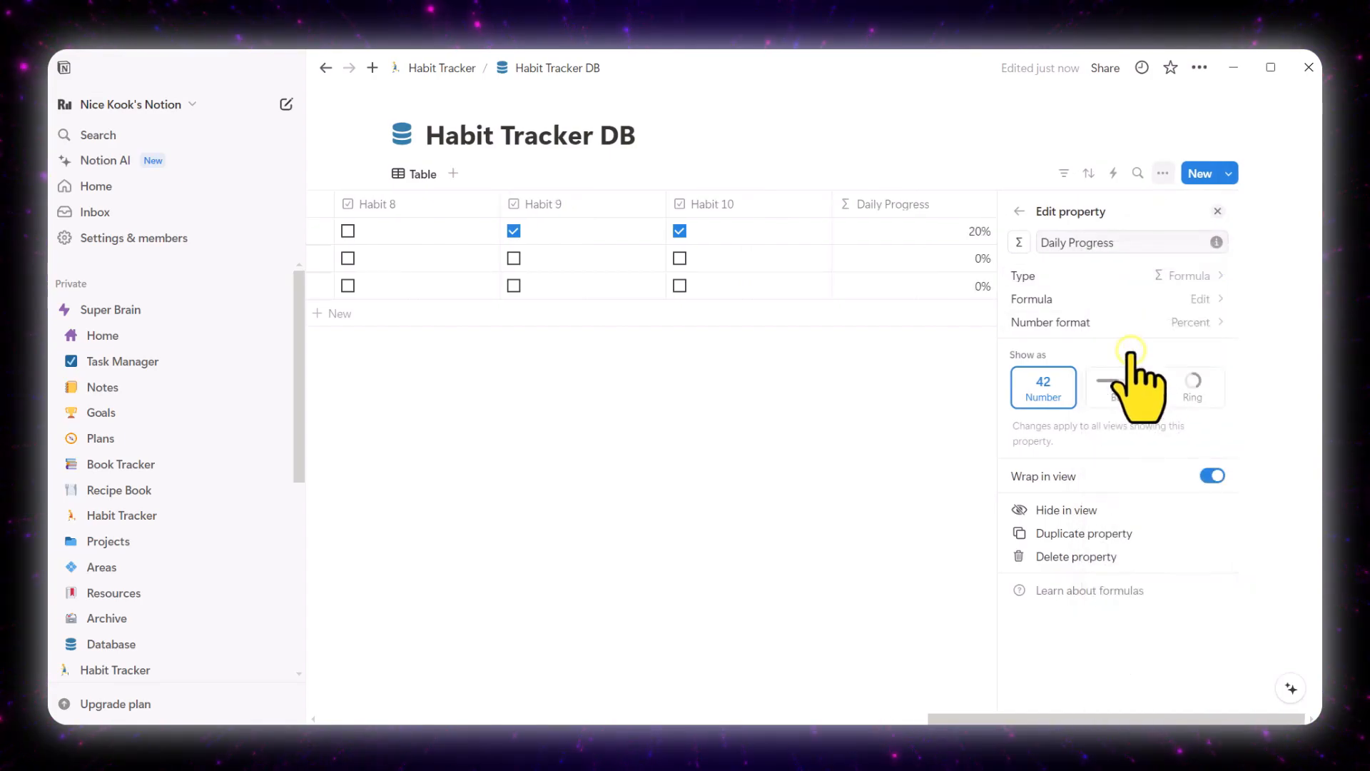
pyautogui.click(1131, 386)
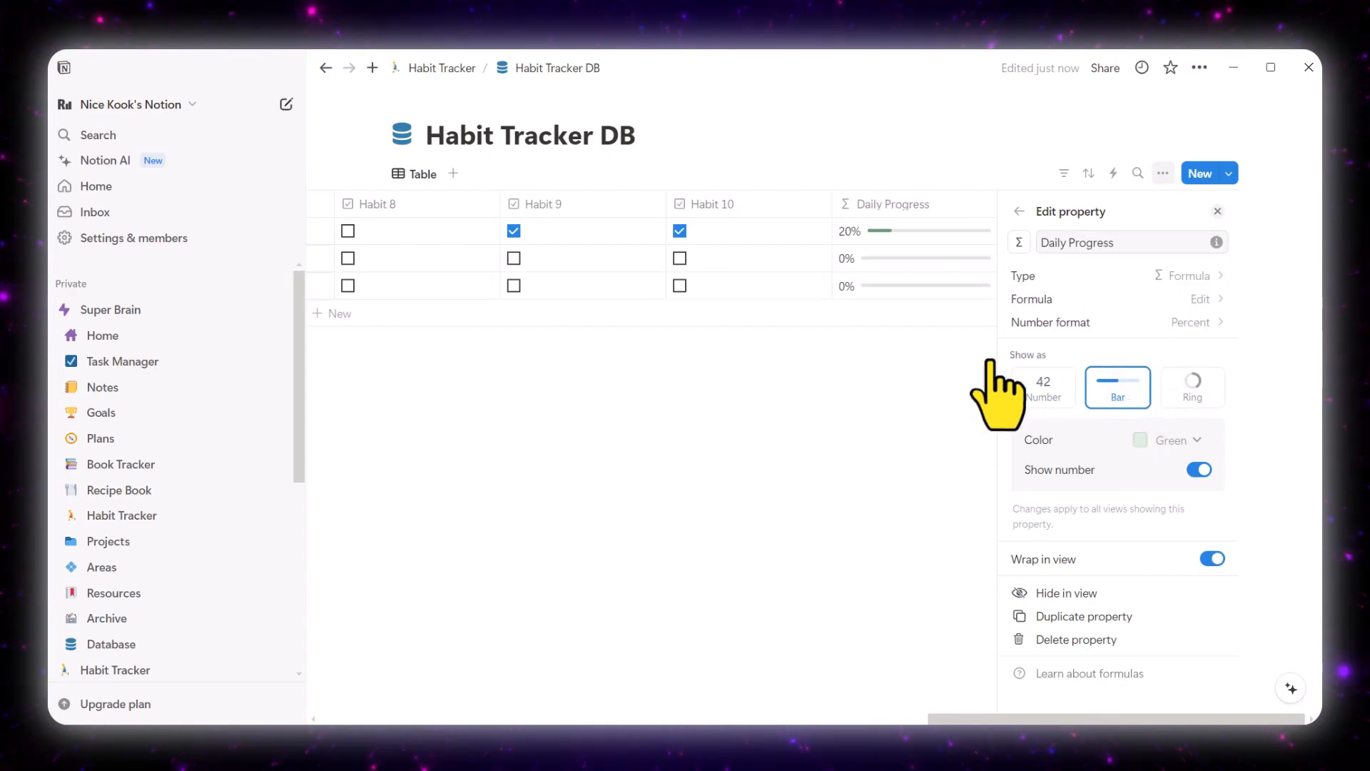
# Step: Mark Habit 10 and Habit 9 as done in the second row, and Habit 8, 9 and 10 in the third row
pyautogui.click(679, 258)
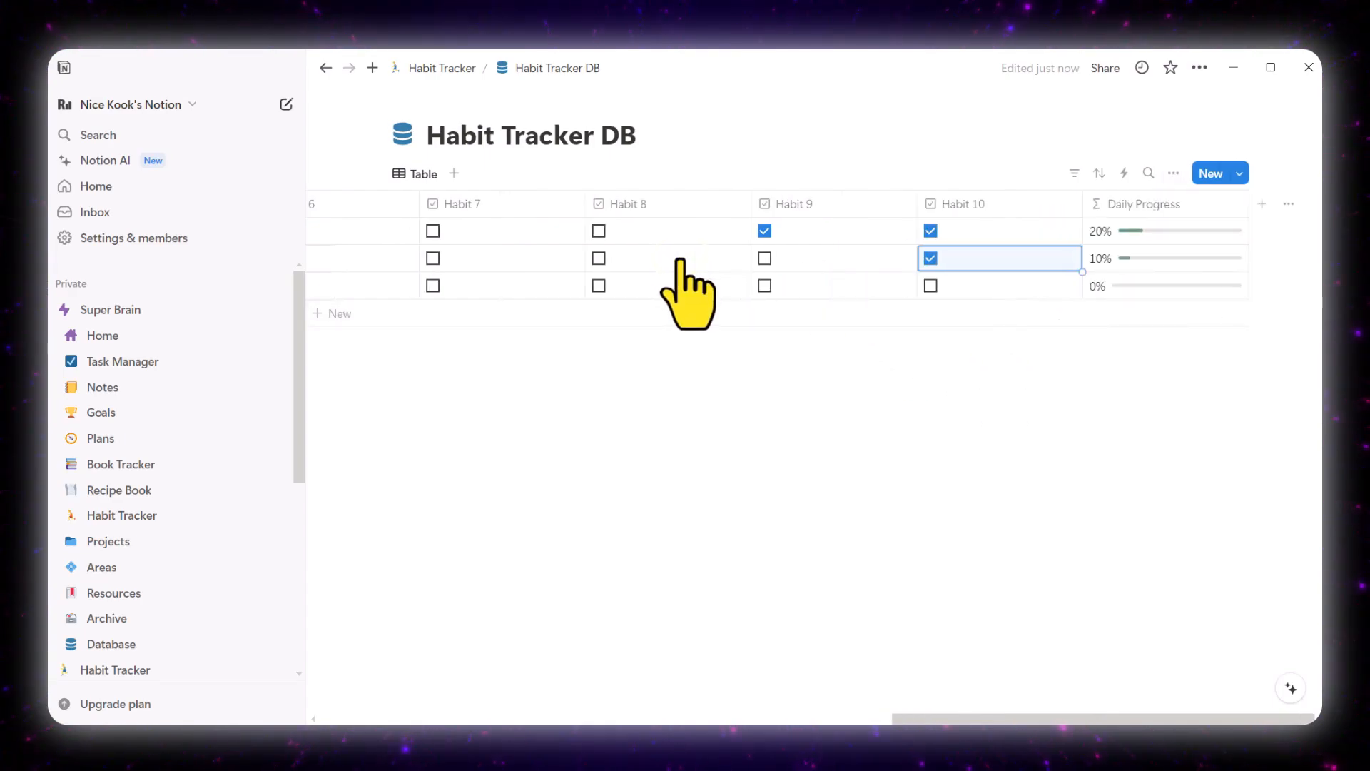
pyautogui.click(766, 258)
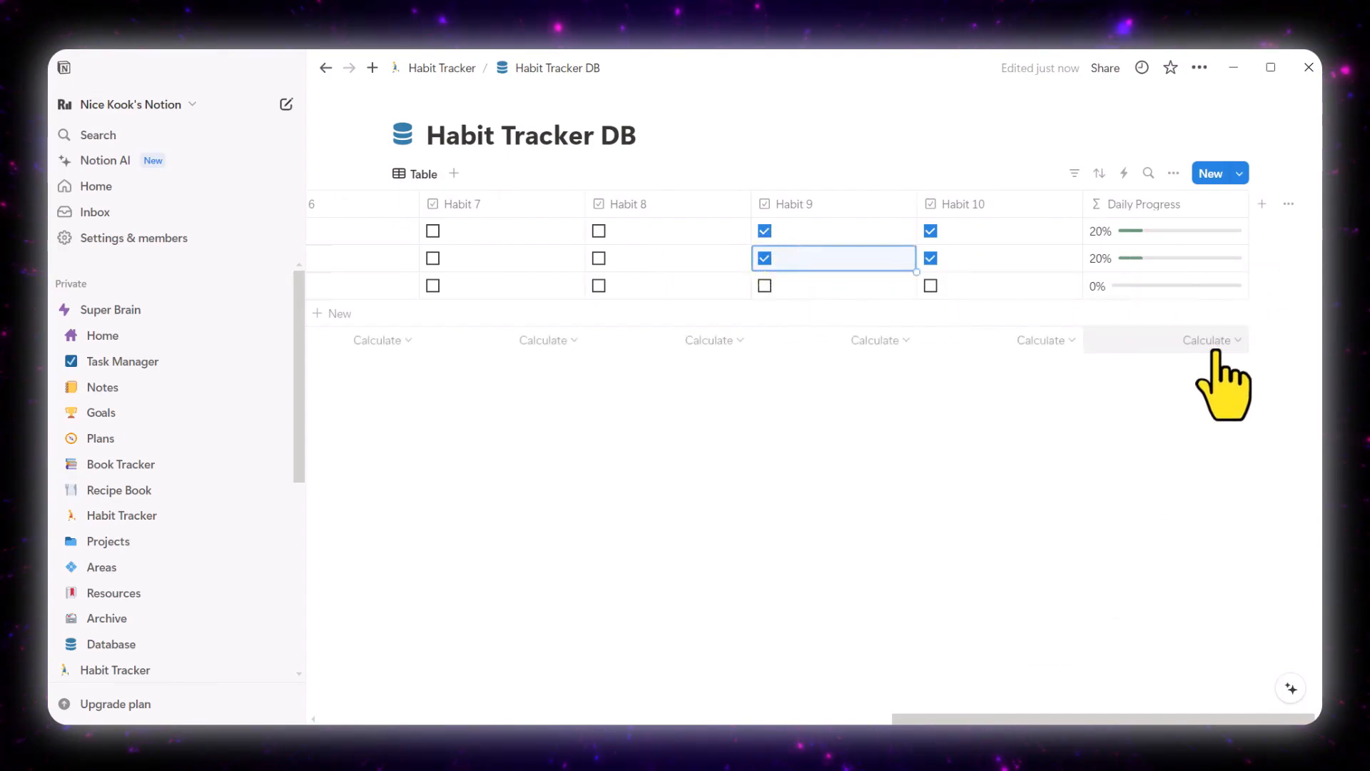
pyautogui.click(599, 286)
pyautogui.click(764, 285)
pyautogui.click(930, 285)
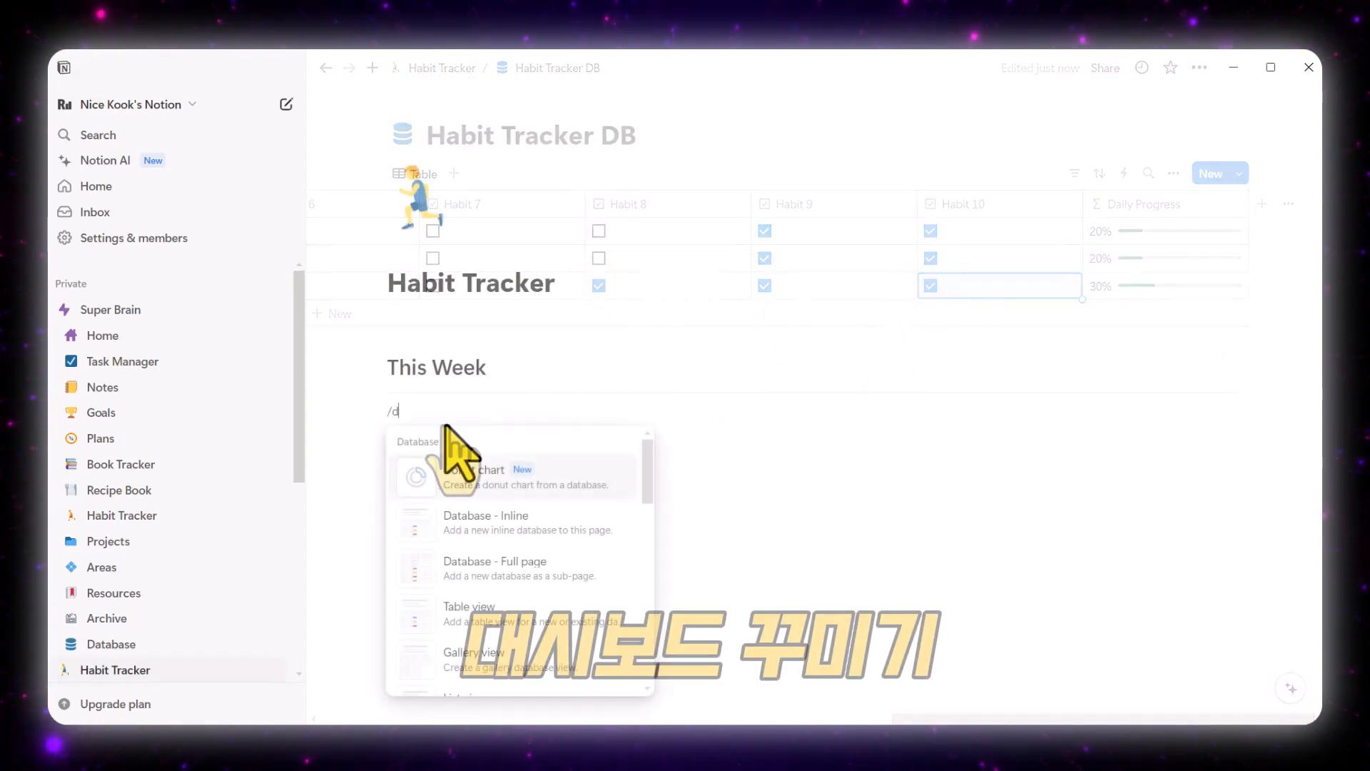
# Step: Insert a gallery view below the This Week heading on the Habit Tracker page, linked to the existing Habit Tracker DB
pyautogui.write('al')
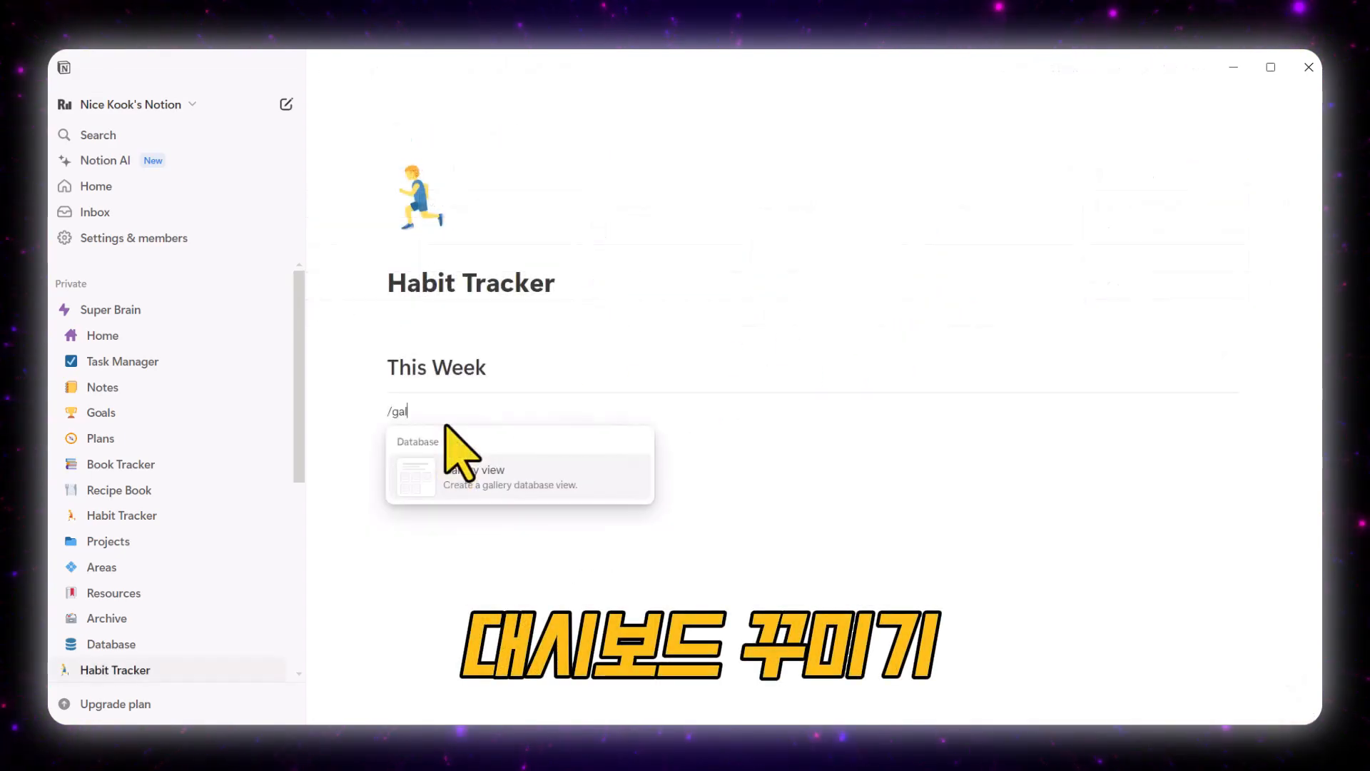
pyautogui.click(474, 485)
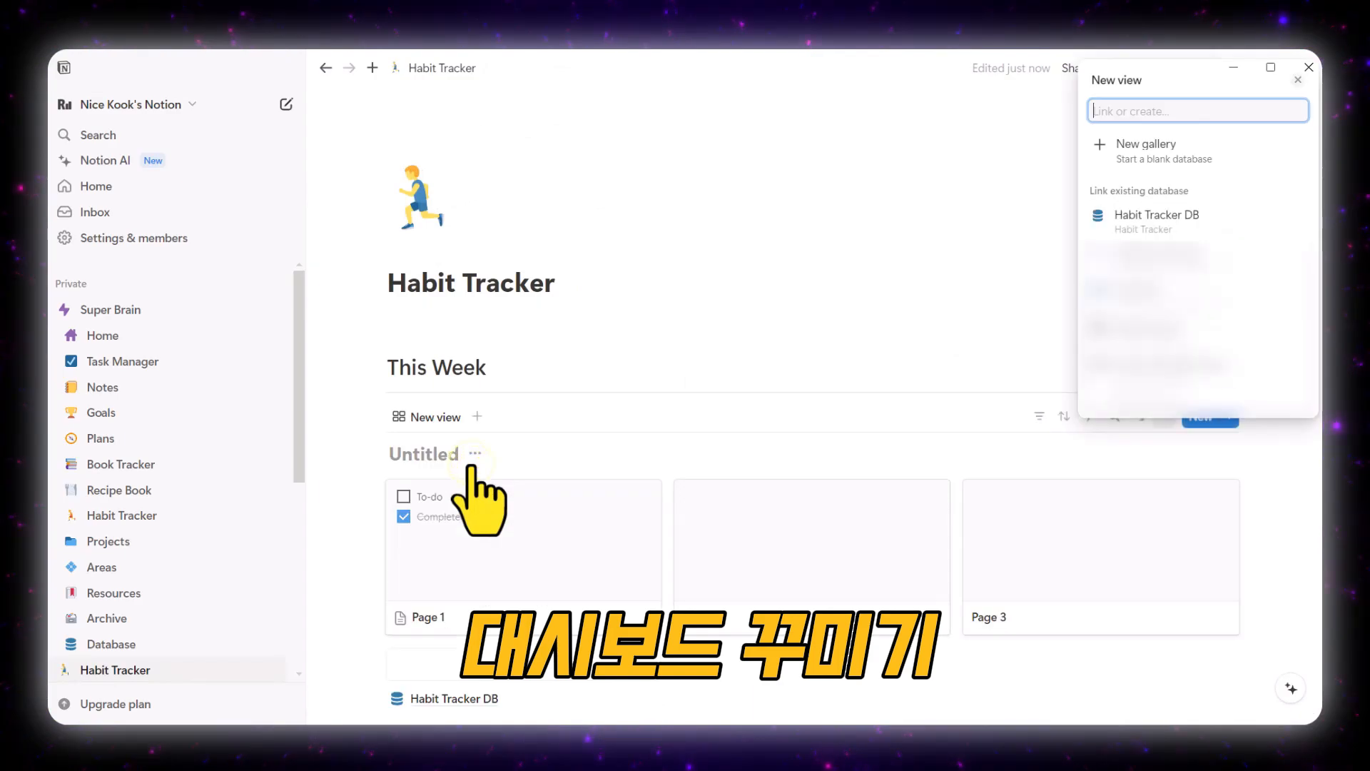
pyautogui.click(1172, 228)
# Step: Hide the database title of the linked gallery view under This Week
pyautogui.click(571, 460)
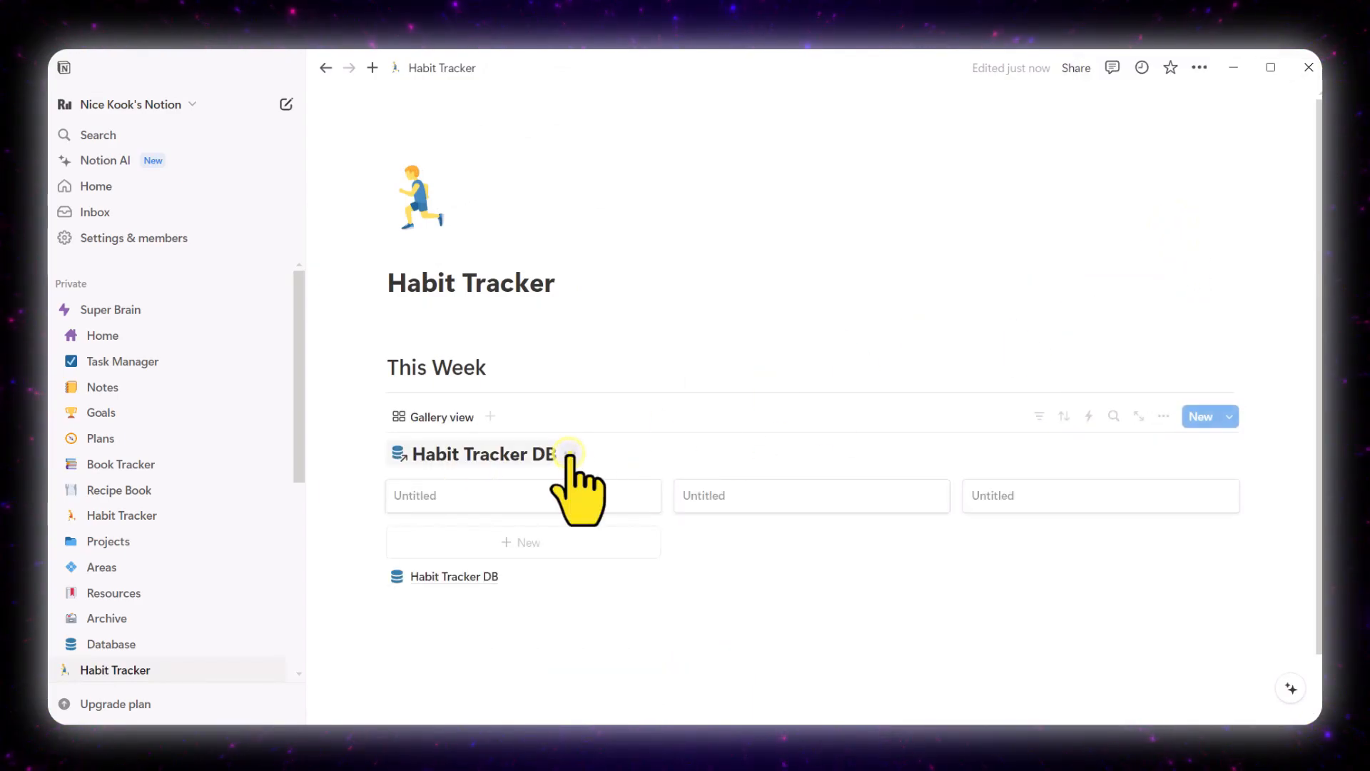
pyautogui.click(569, 454)
pyautogui.click(568, 543)
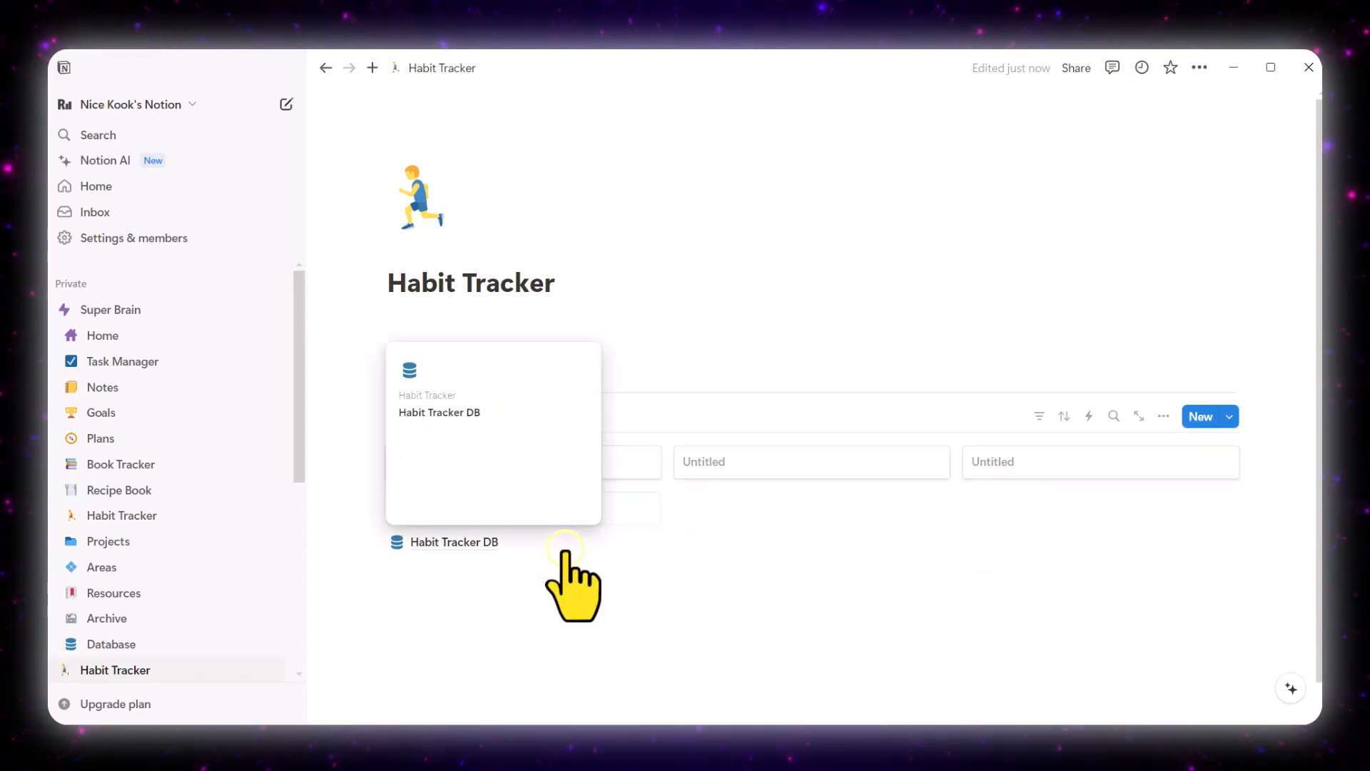
# Step: Rename the gallery view to "Check" and give it a plain check mark icon
pyautogui.click(441, 416)
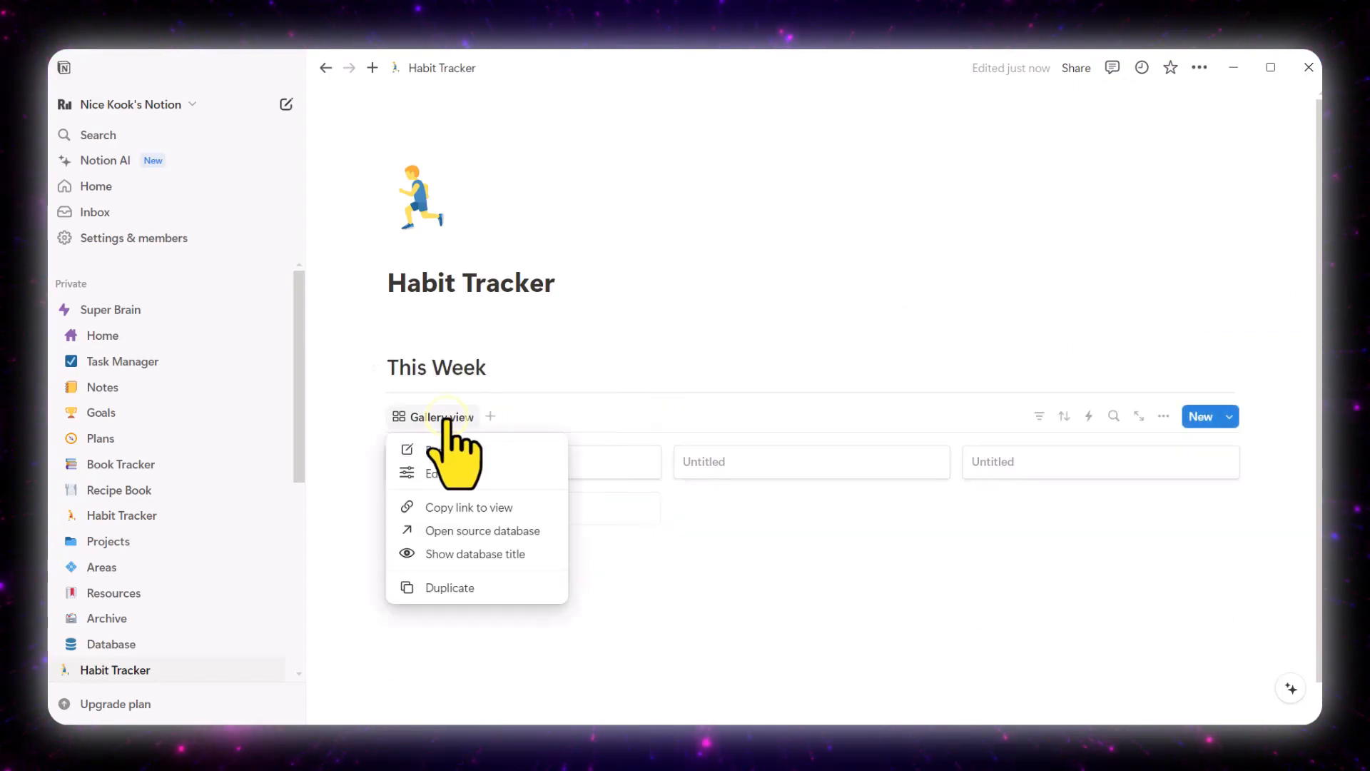
pyautogui.click(448, 448)
pyautogui.write('Check')
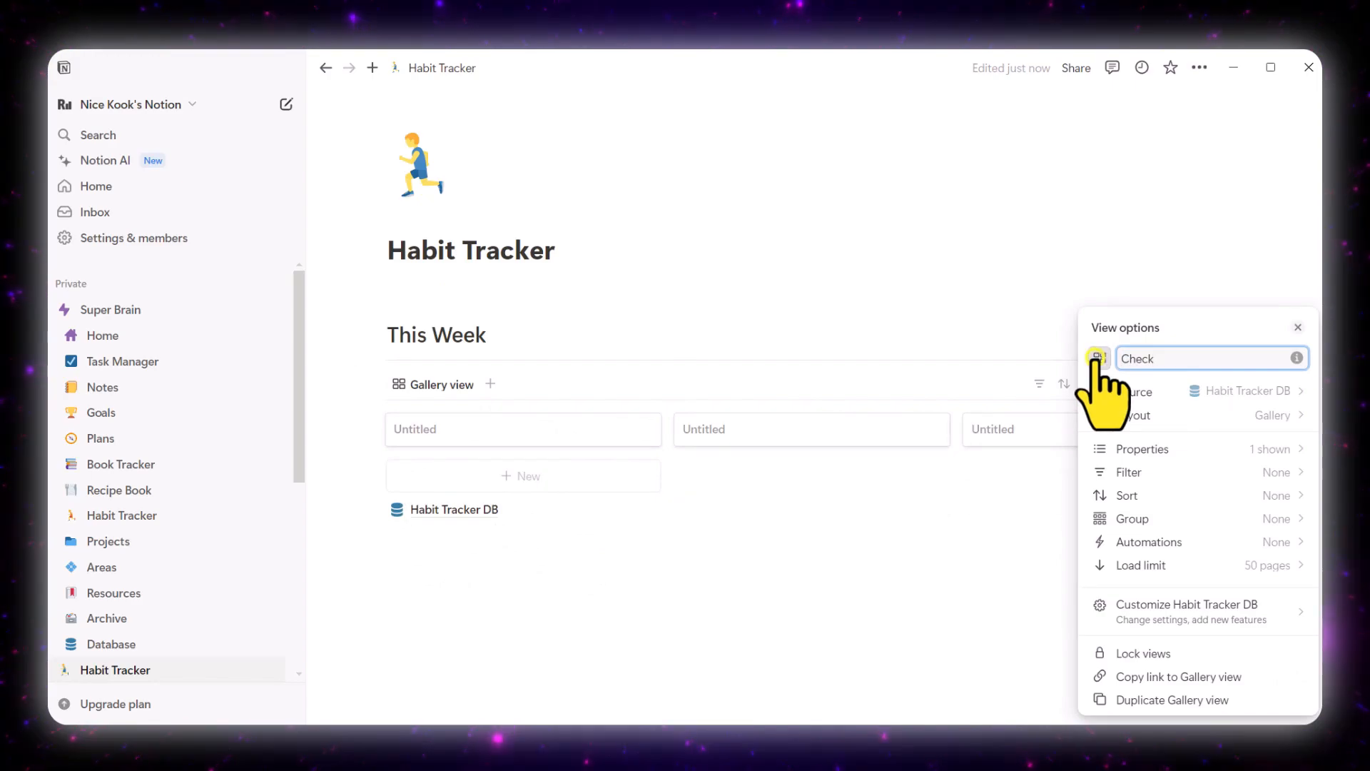
pyautogui.click(1098, 358)
pyautogui.write('check')
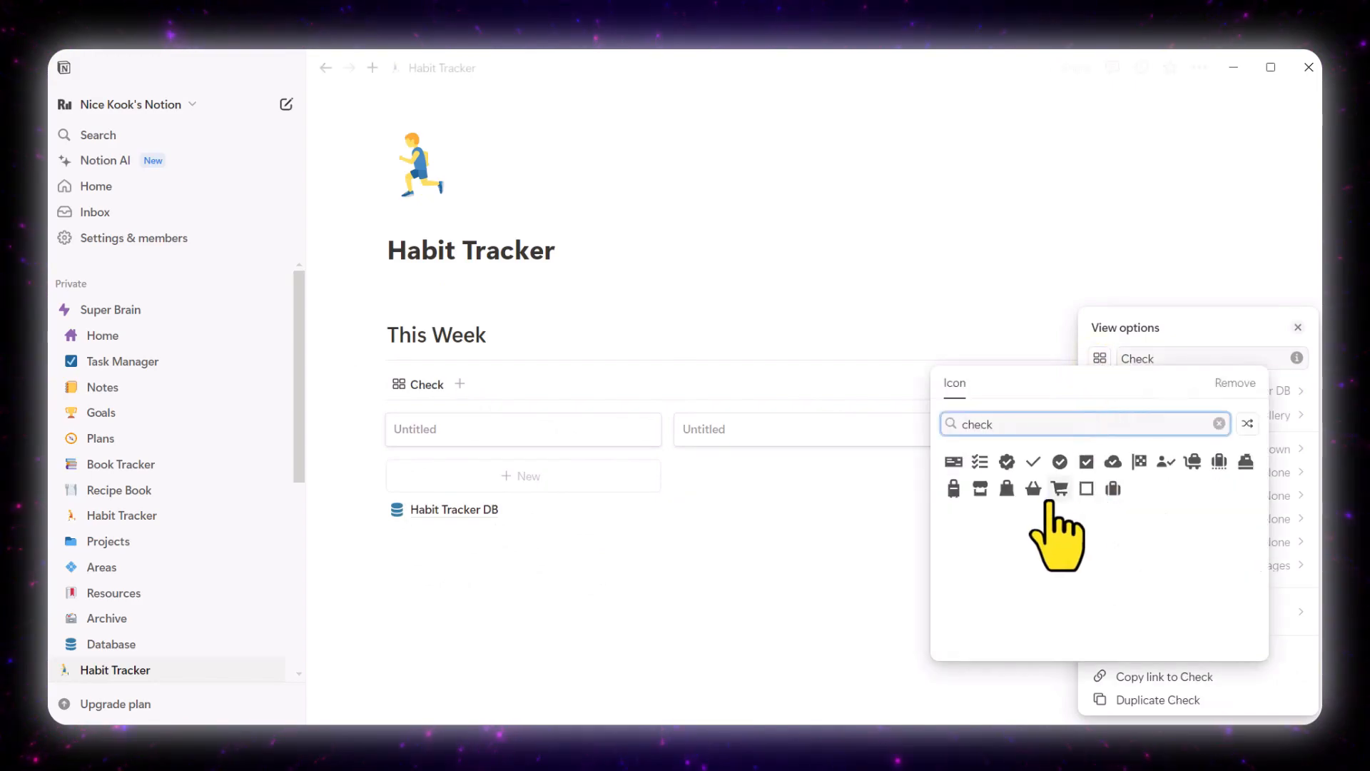
pyautogui.click(1033, 462)
pyautogui.click(811, 532)
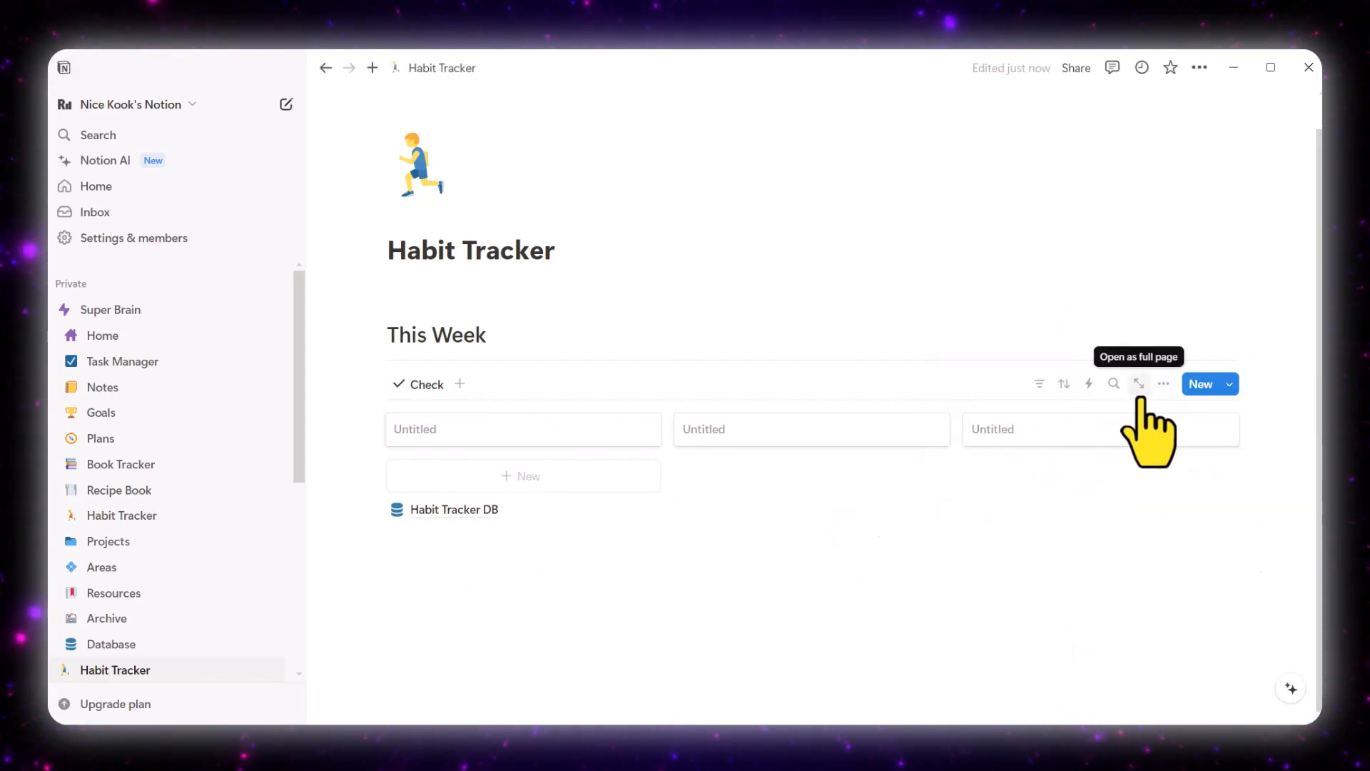
# Step: Set the Check view's gallery layout to Small card size with Page cover as the card preview
pyautogui.click(1164, 384)
pyautogui.click(1279, 413)
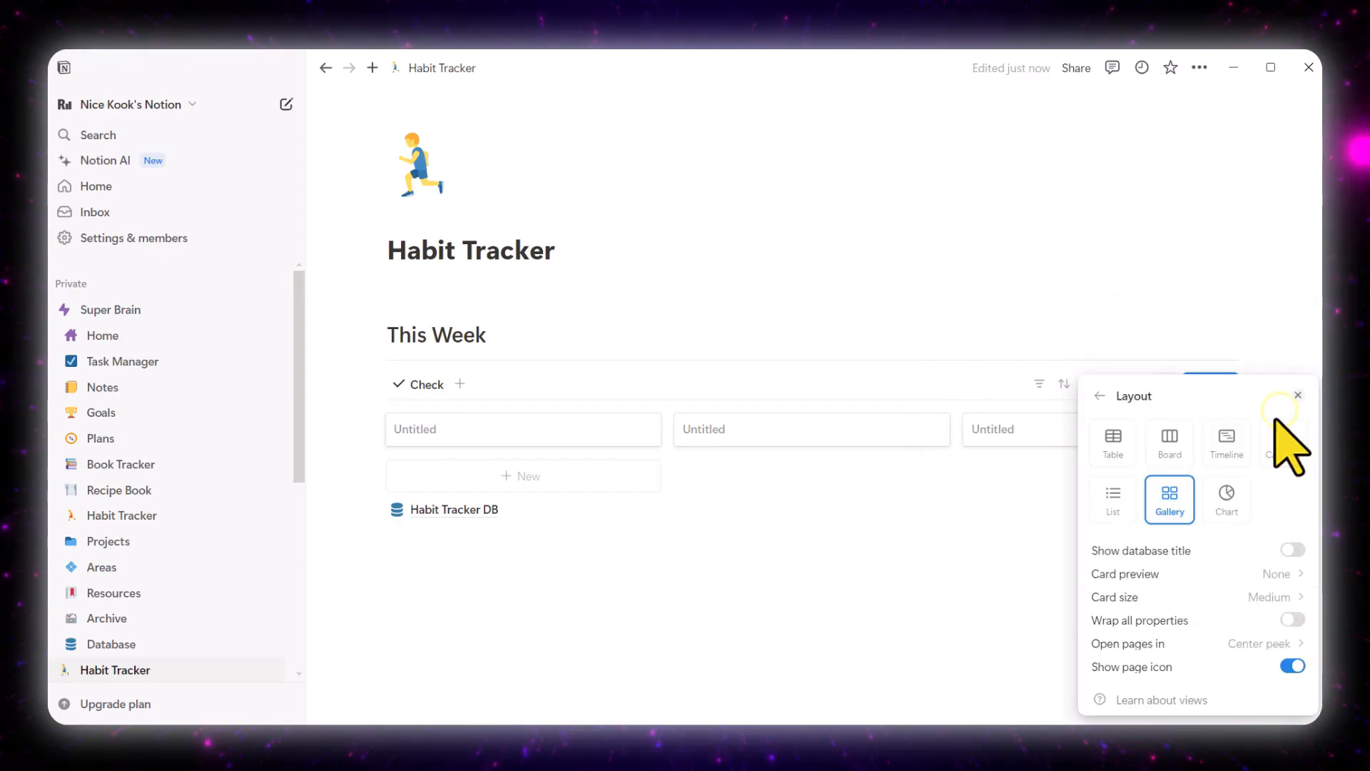
pyautogui.click(1295, 597)
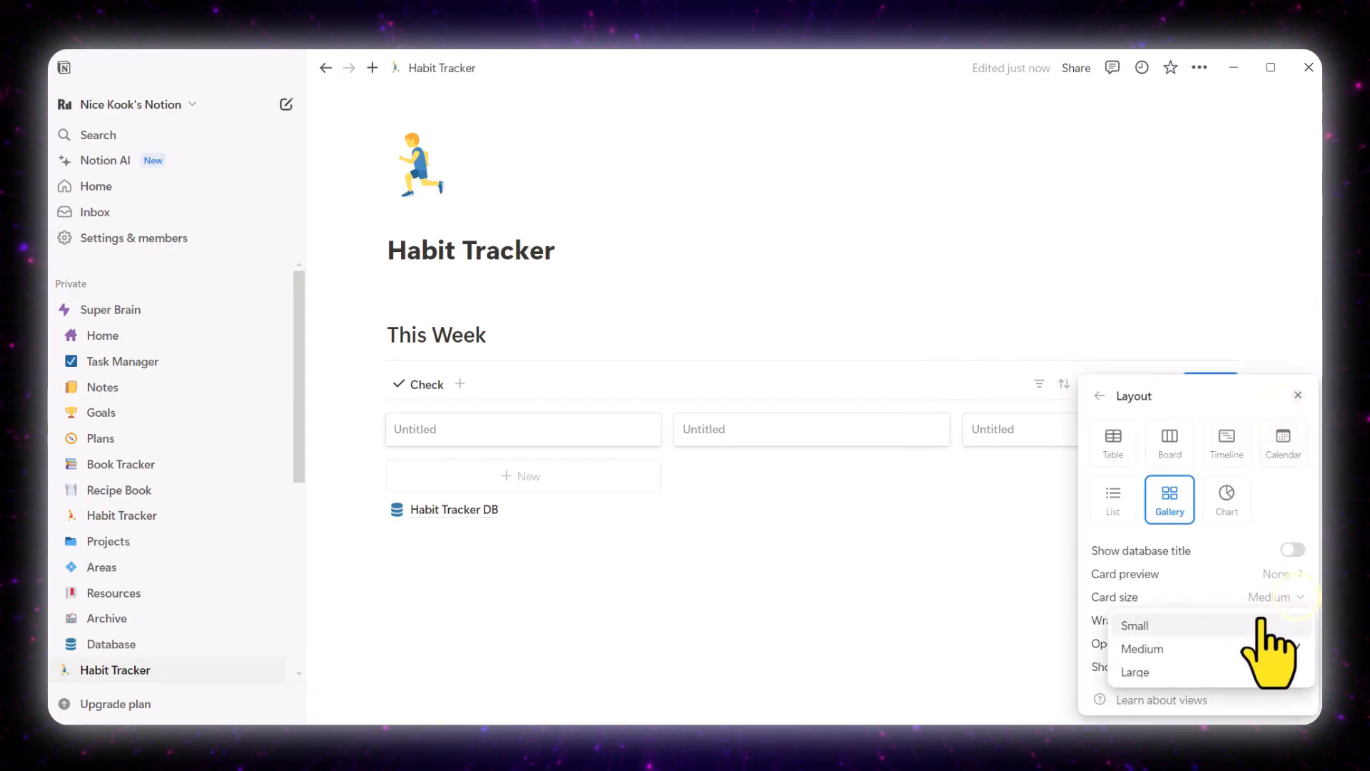
pyautogui.click(1155, 625)
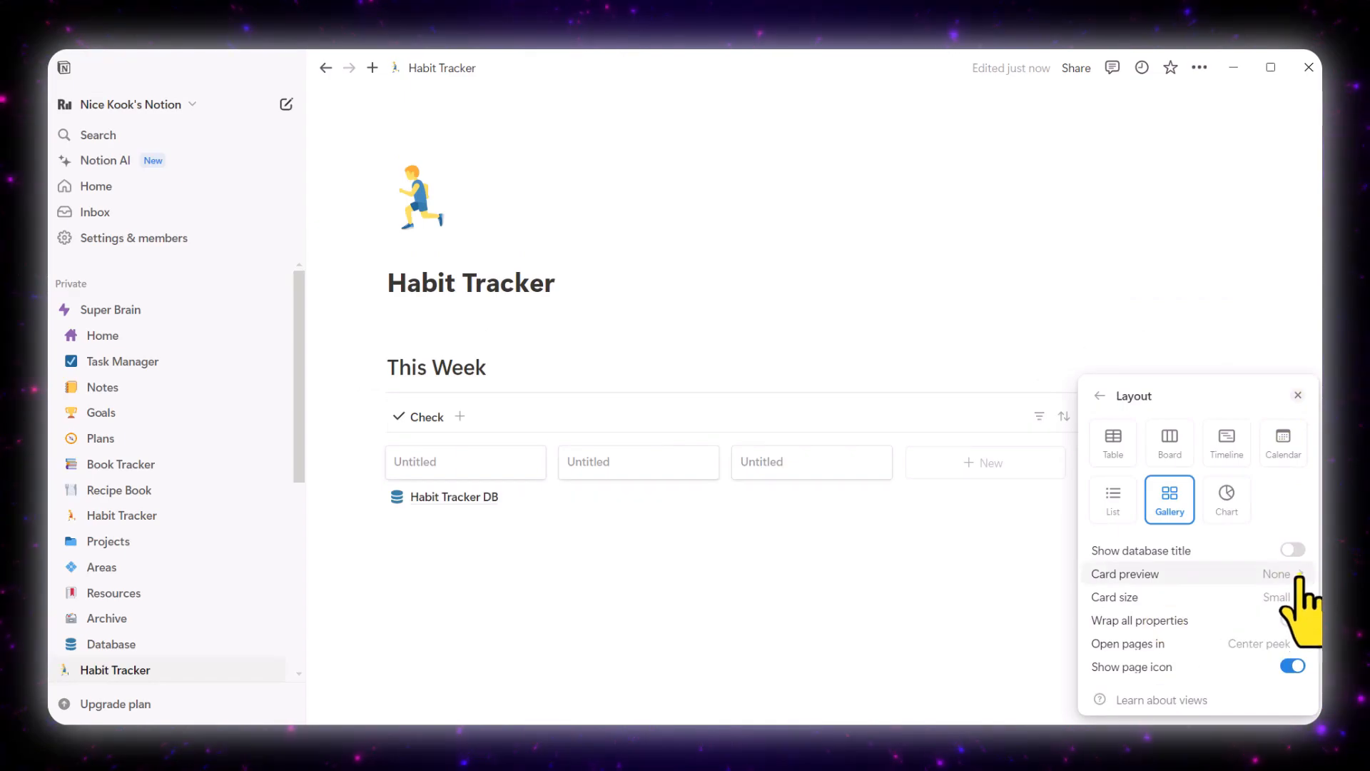
pyautogui.click(1299, 575)
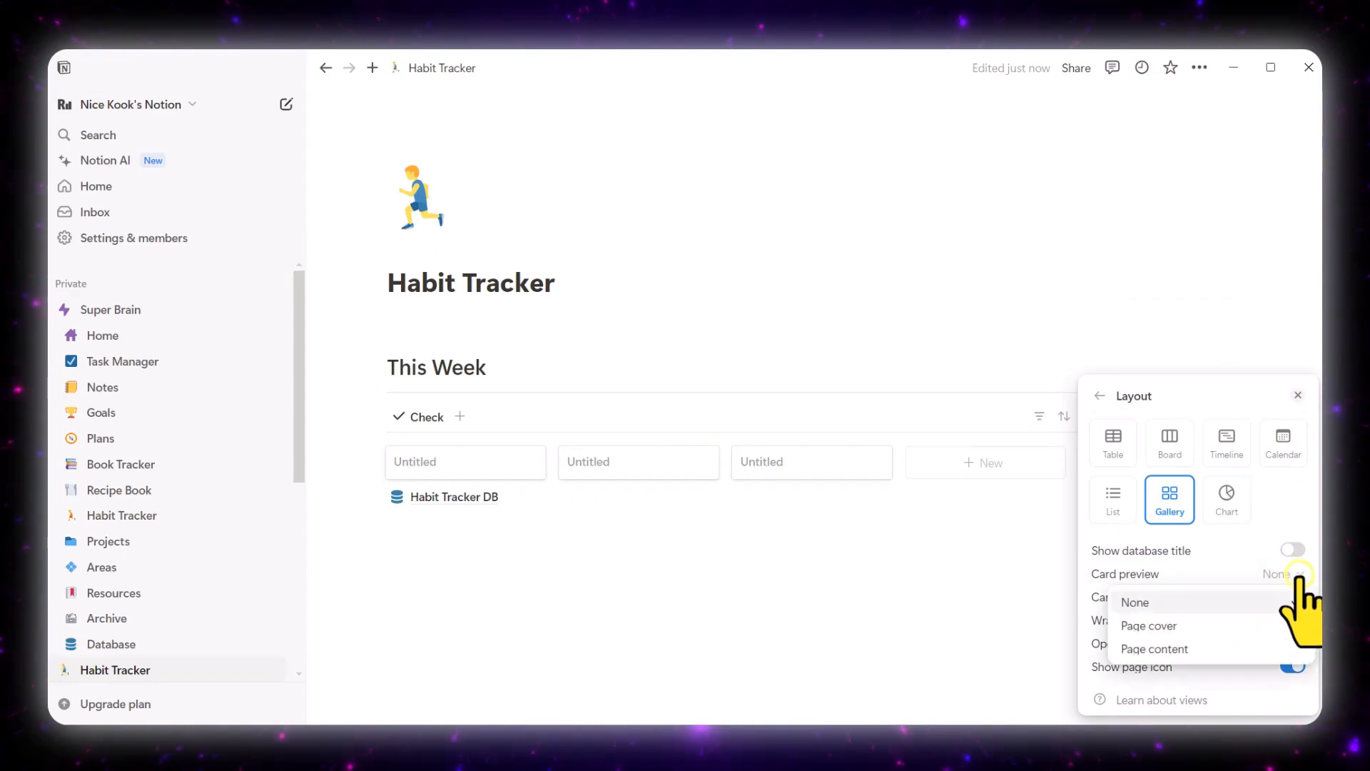
pyautogui.click(1234, 627)
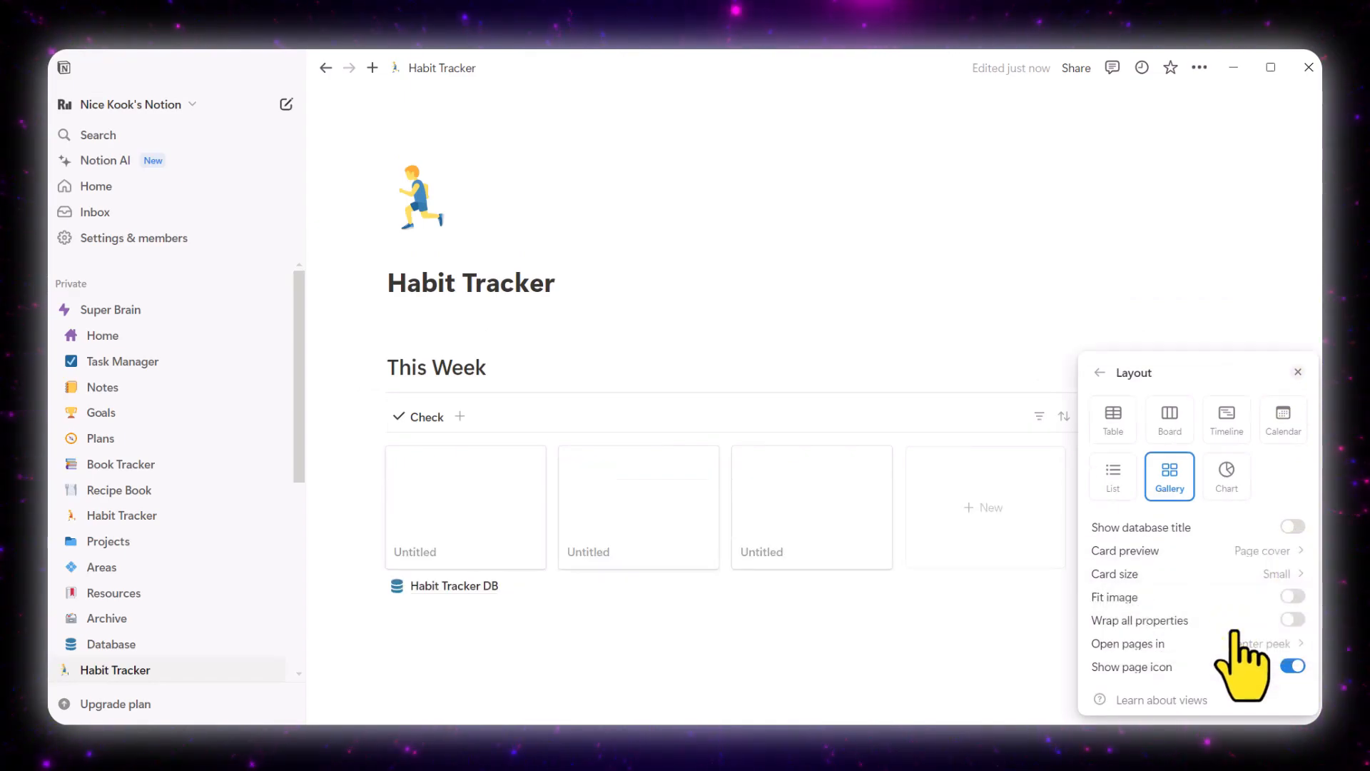
pyautogui.click(1020, 364)
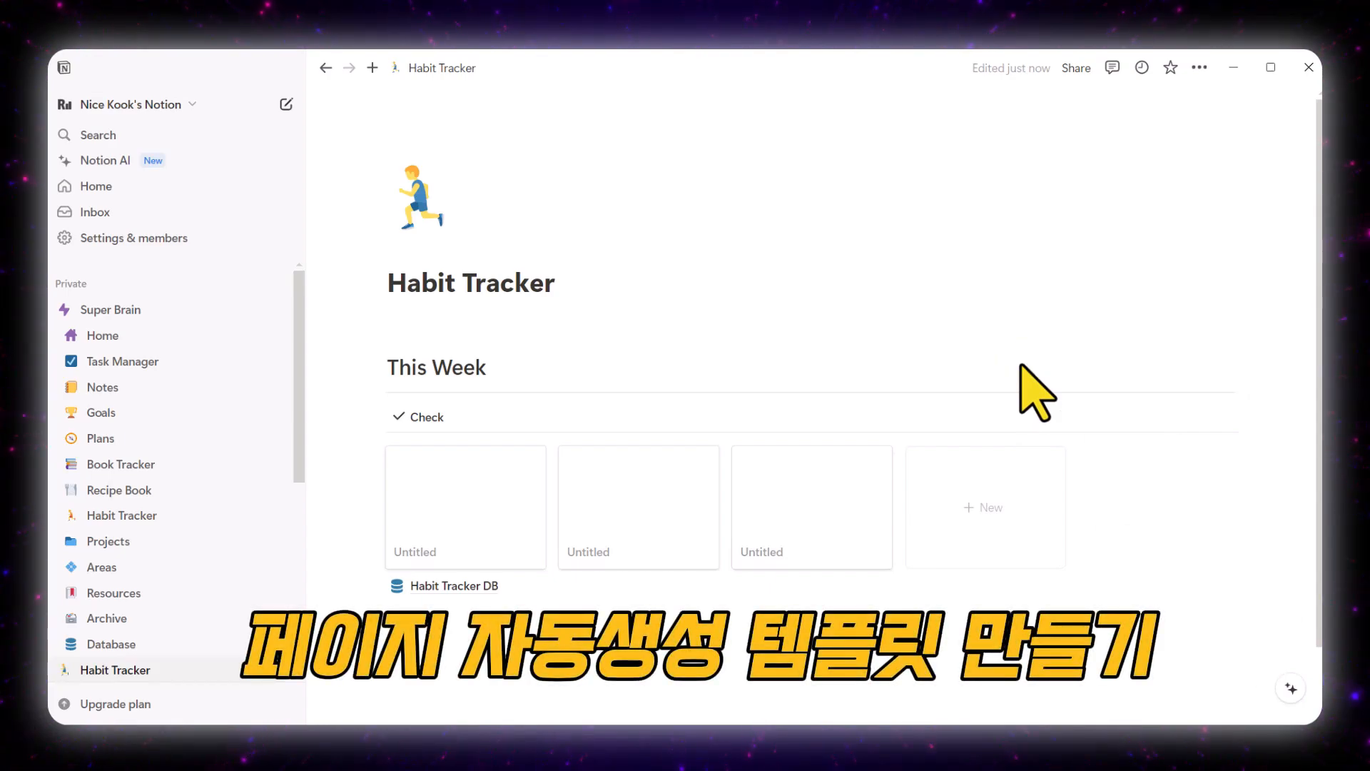
# Step: Create a new Habit Tracker DB page template named "Monday"
pyautogui.click(1229, 417)
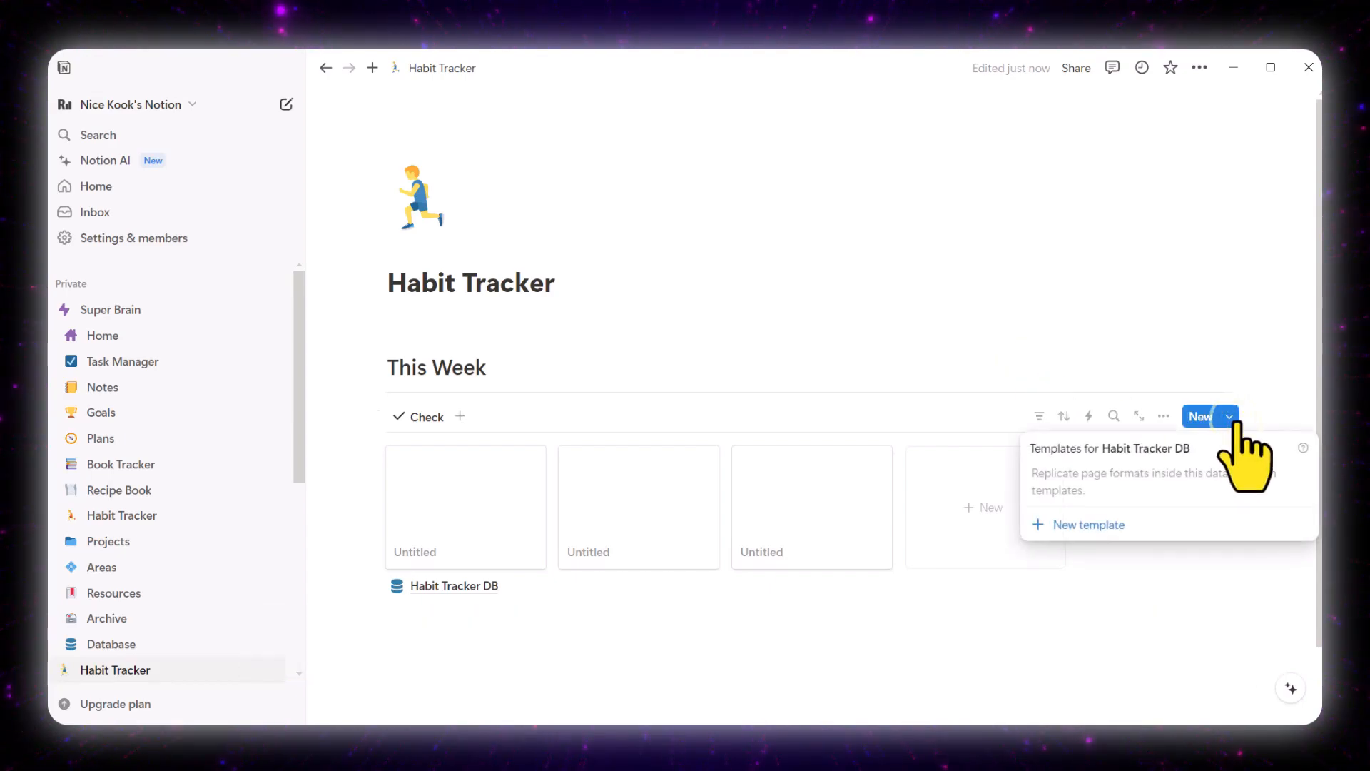
pyautogui.click(1108, 526)
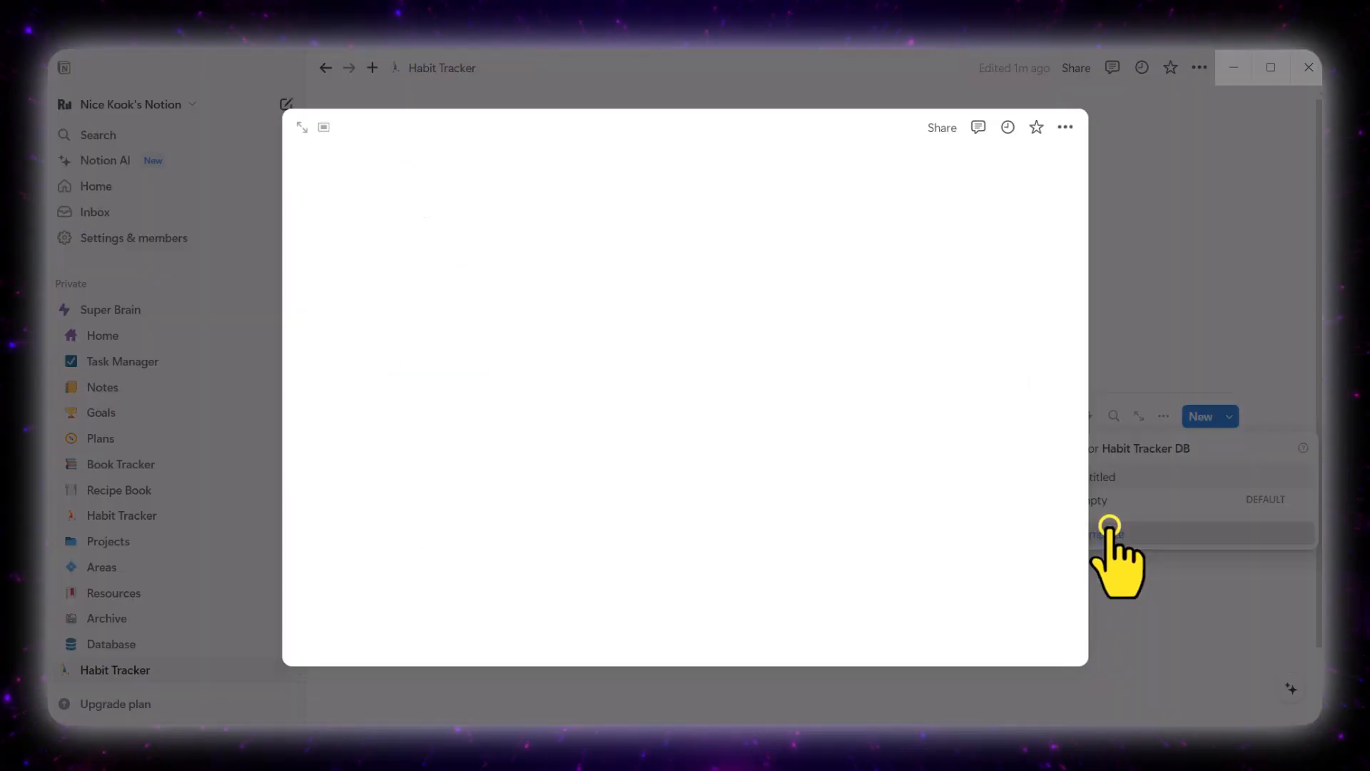
pyautogui.write('Monday')
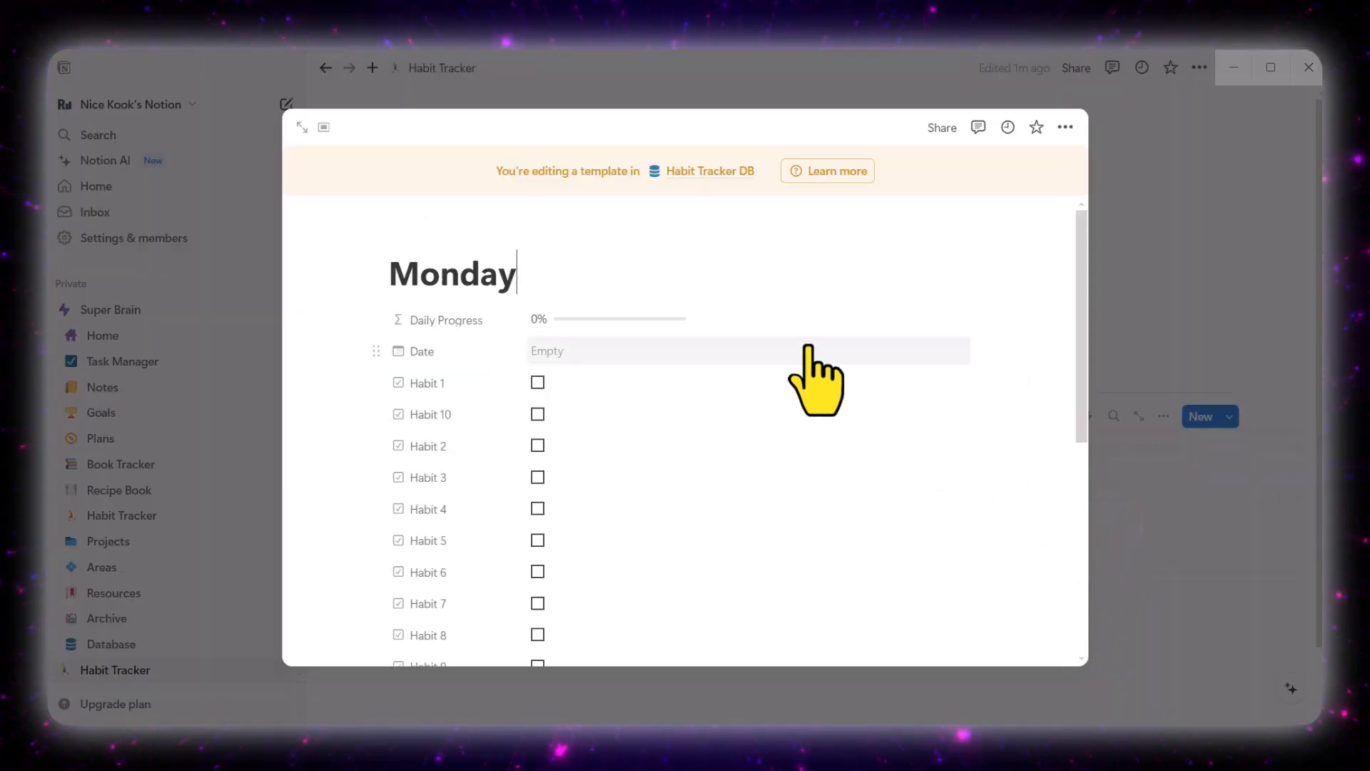
pyautogui.click(1149, 328)
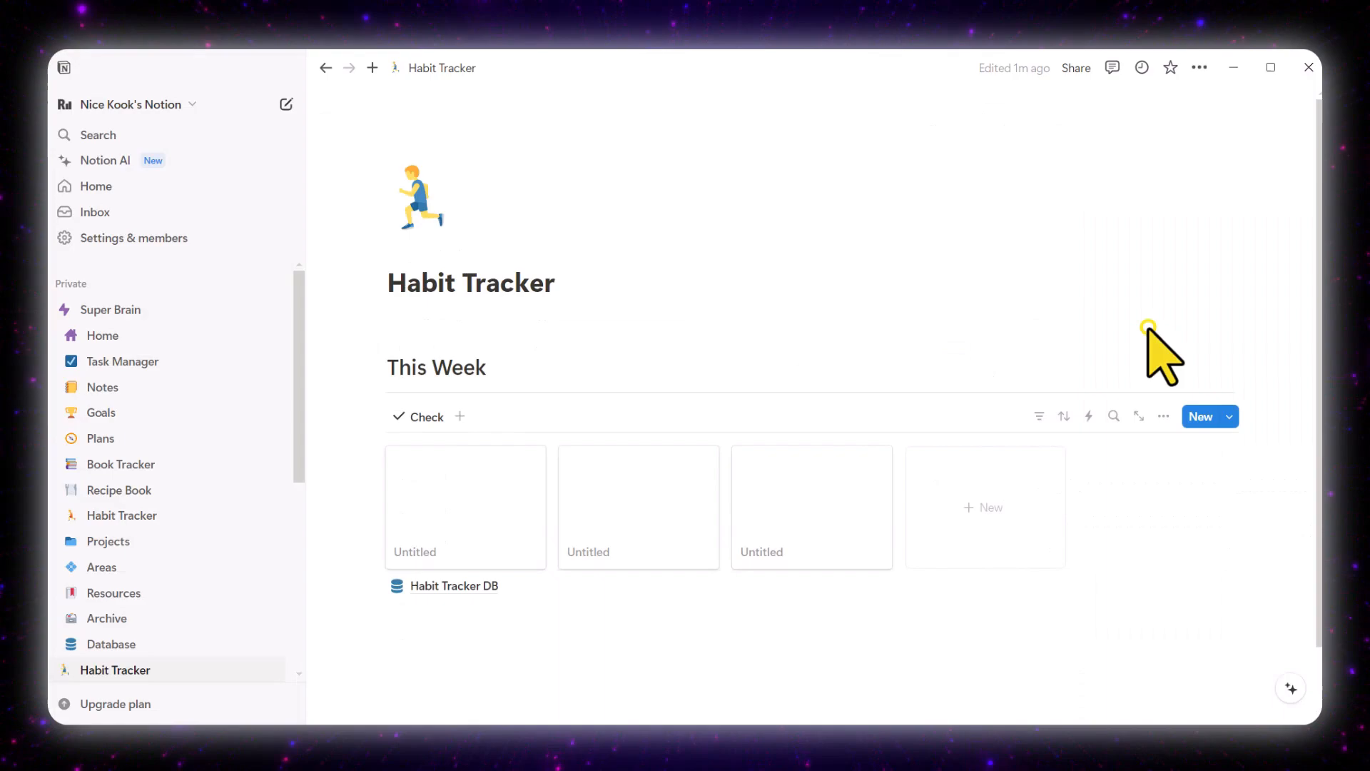
# Step: Set the Monday template to repeat weekly, every 1 week on Monday, starting Sep 2, 2024 and created at 12:00 AM
pyautogui.click(1229, 417)
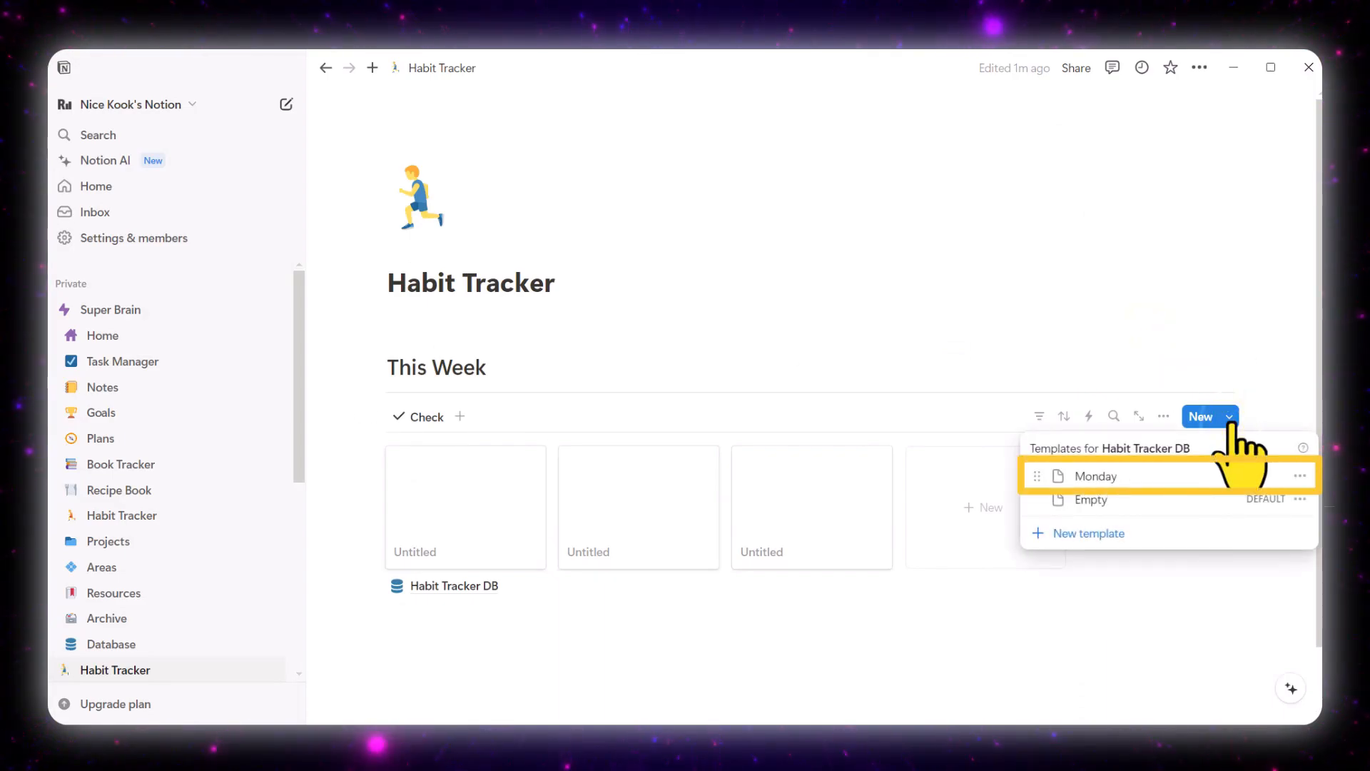
pyautogui.click(1300, 476)
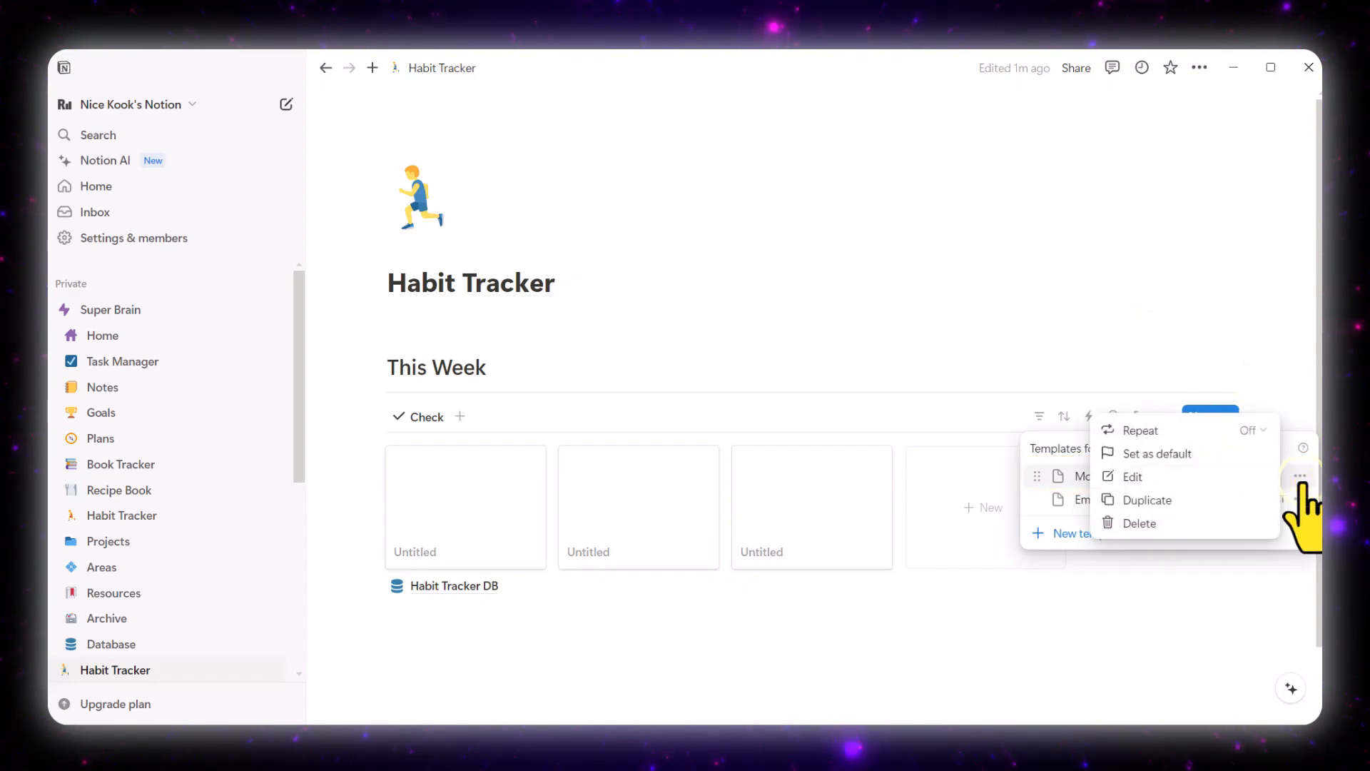
pyautogui.click(1170, 431)
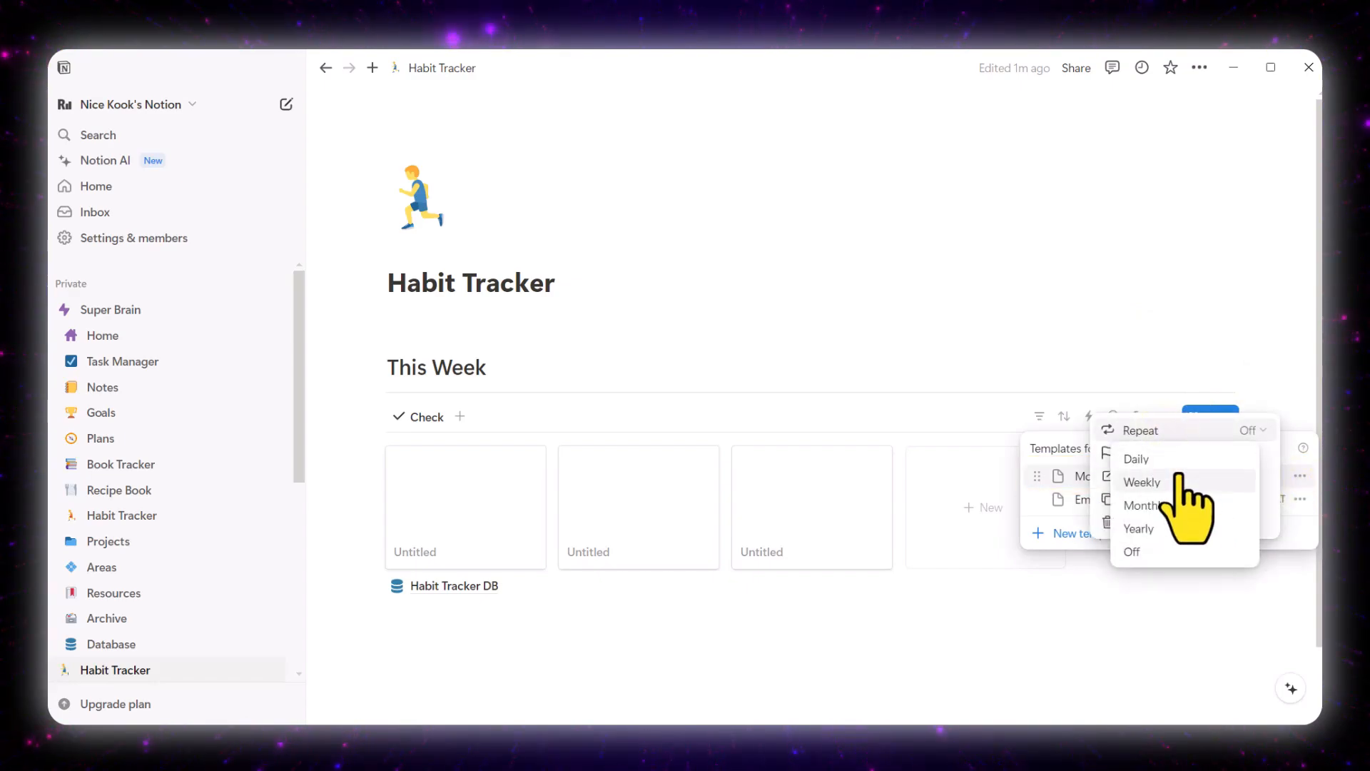
pyautogui.click(1177, 482)
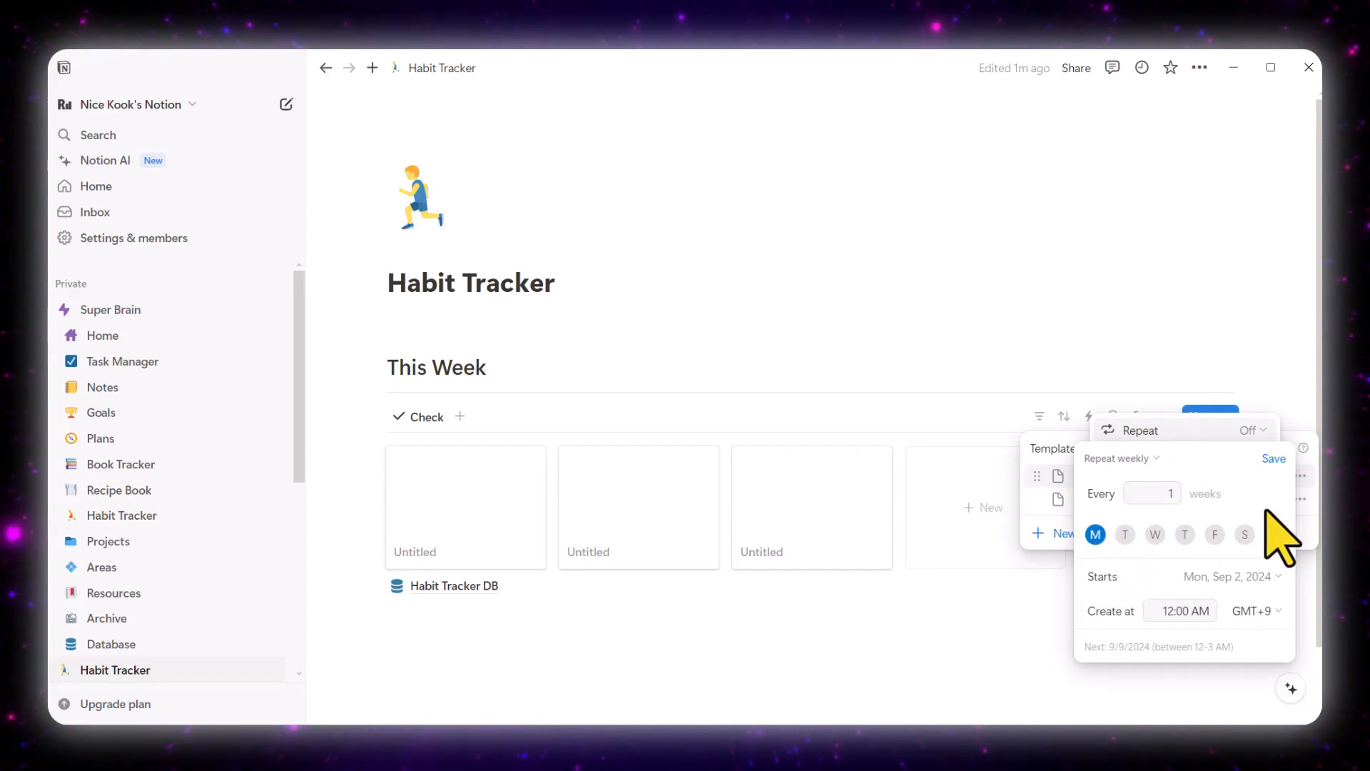
pyautogui.click(1272, 458)
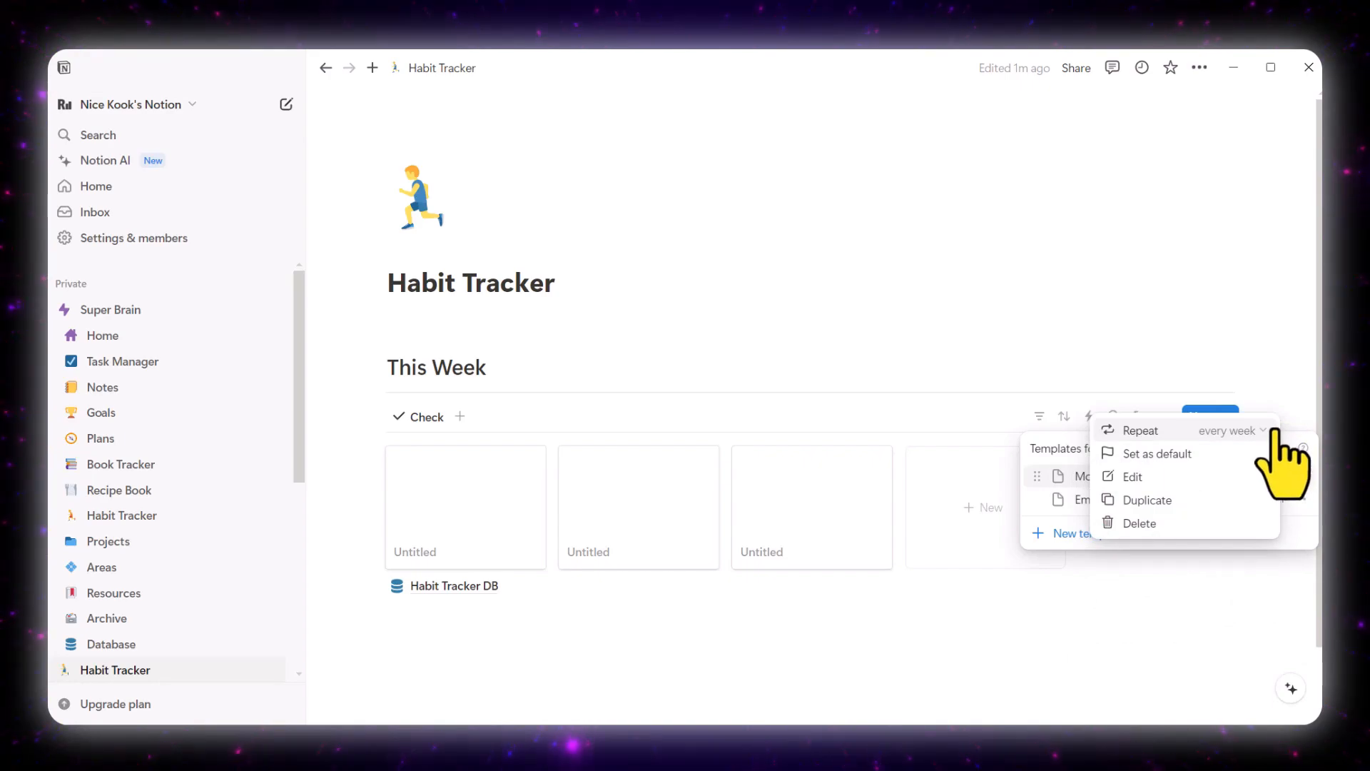
pyautogui.click(1266, 430)
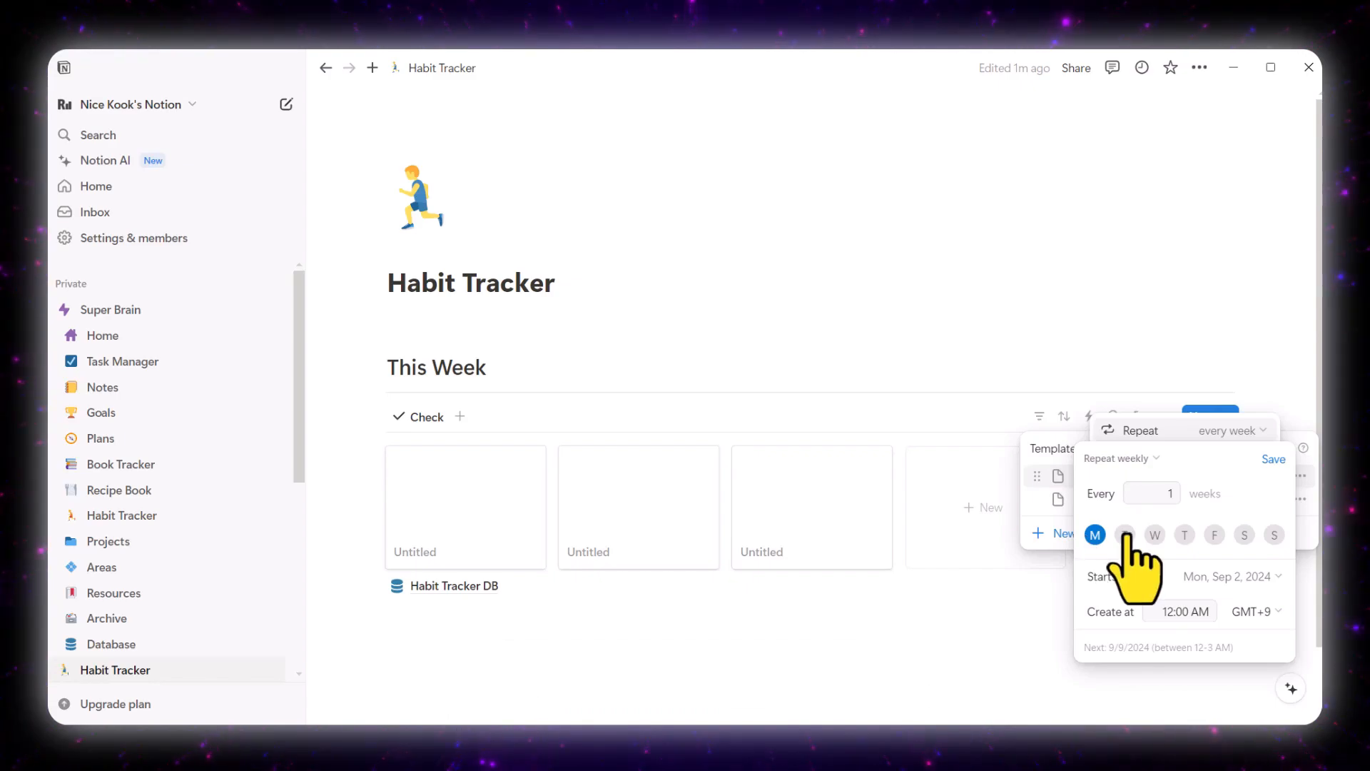
pyautogui.click(1271, 460)
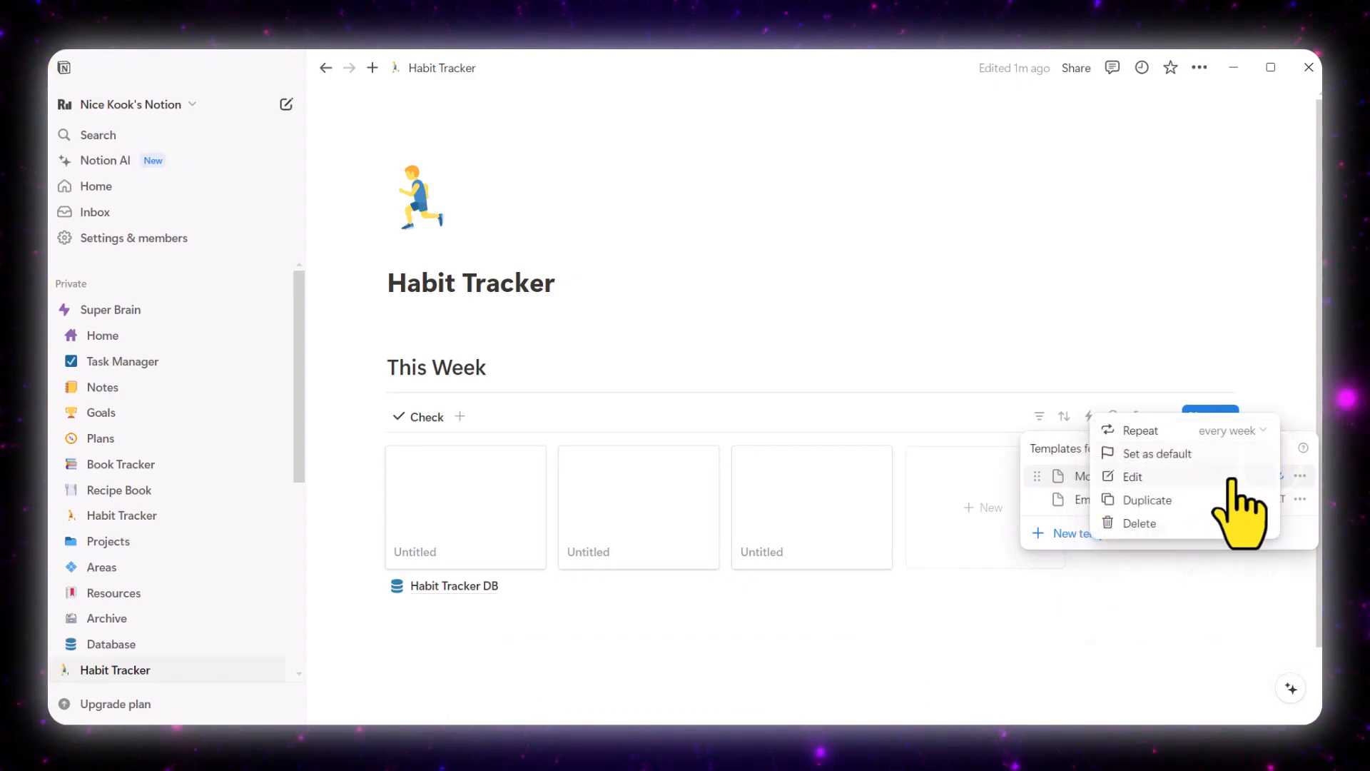
# Step: Open the Monday template for editing and set its Date property to Today, the date when duplicated
pyautogui.click(1149, 476)
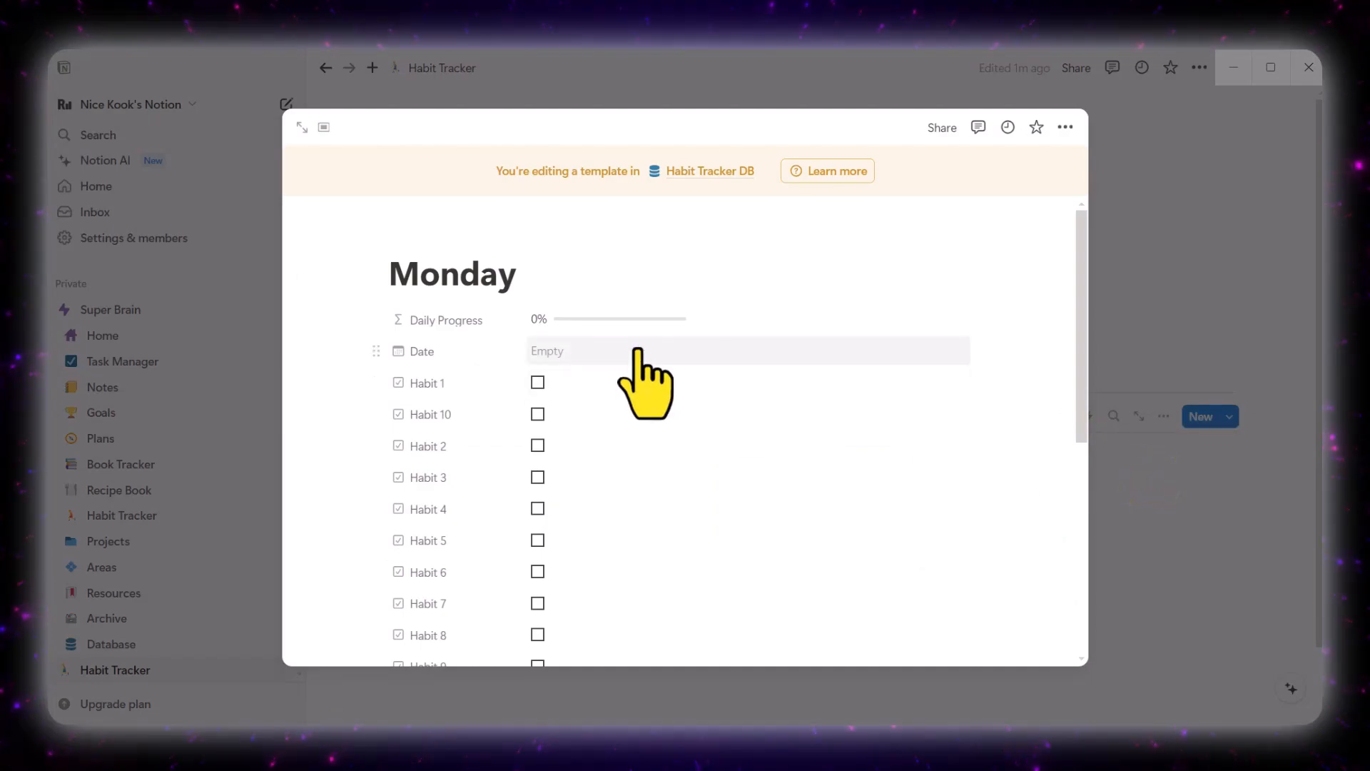
pyautogui.click(640, 354)
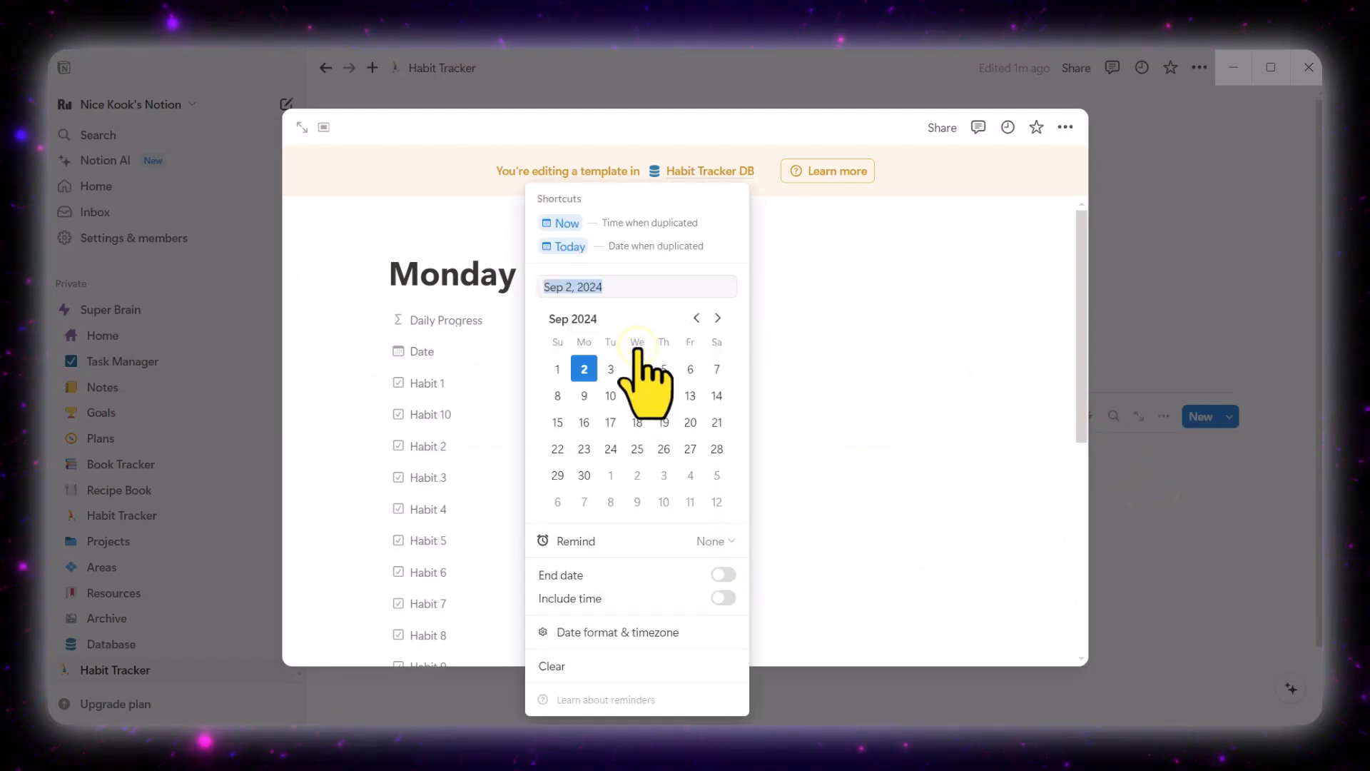
pyautogui.click(562, 243)
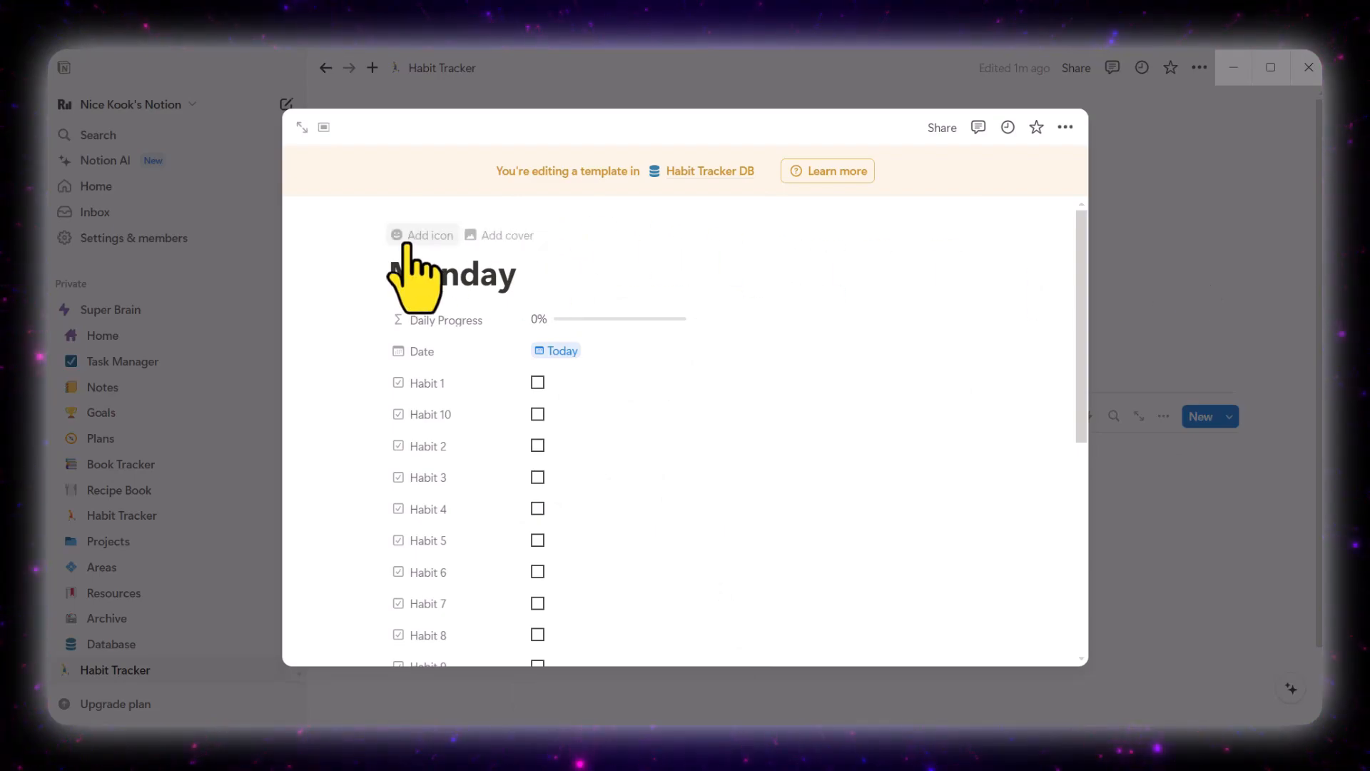
# Step: Add a cover to the Monday template and replace the default picture with the MON image
pyautogui.click(500, 235)
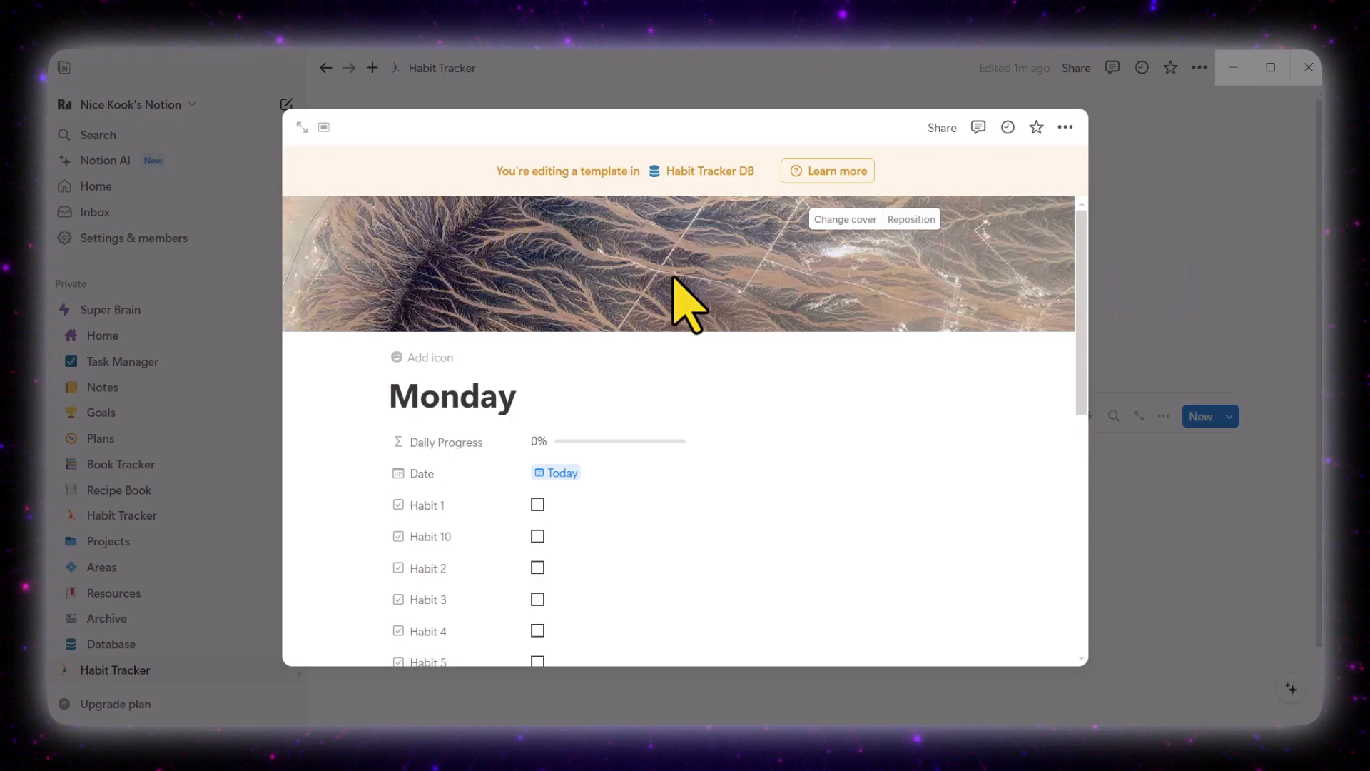
pyautogui.click(845, 219)
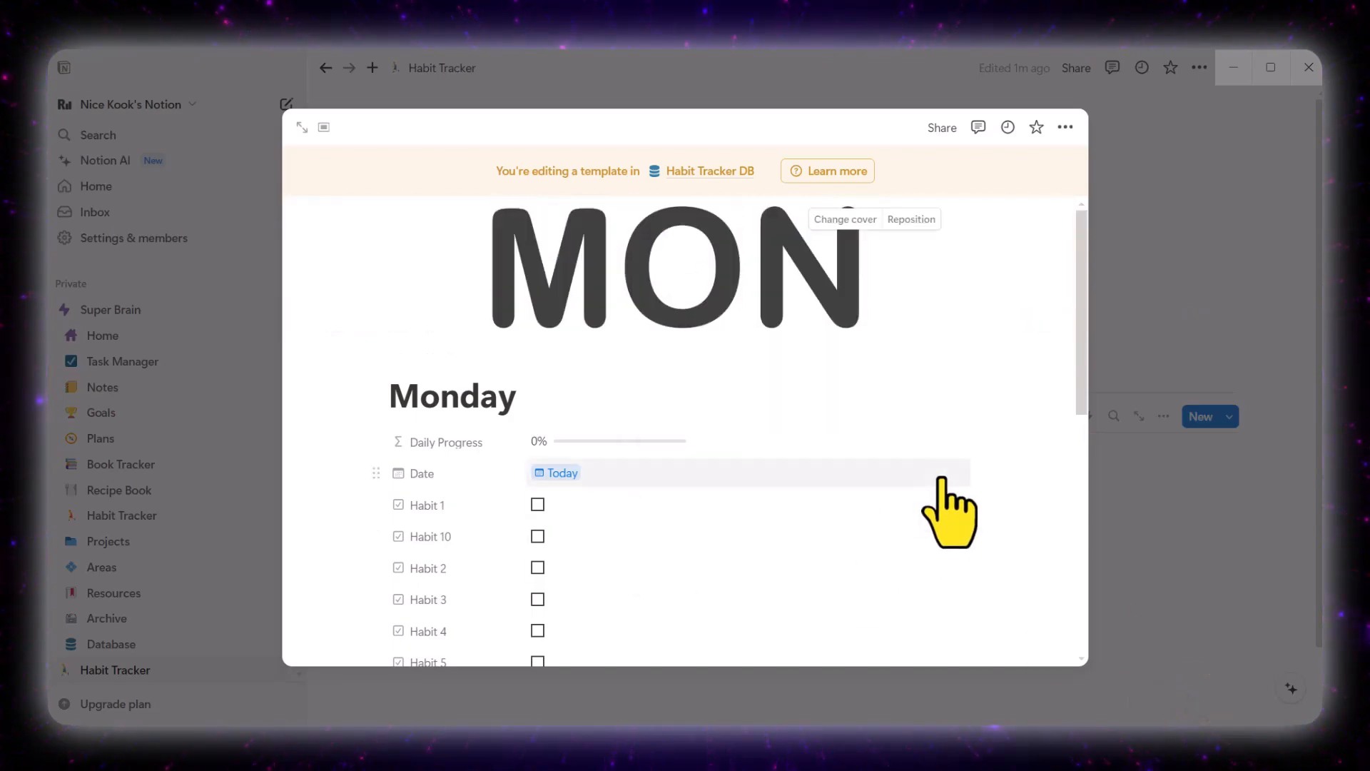
pyautogui.scroll(-3, 942, 480)
pyautogui.click(1139, 389)
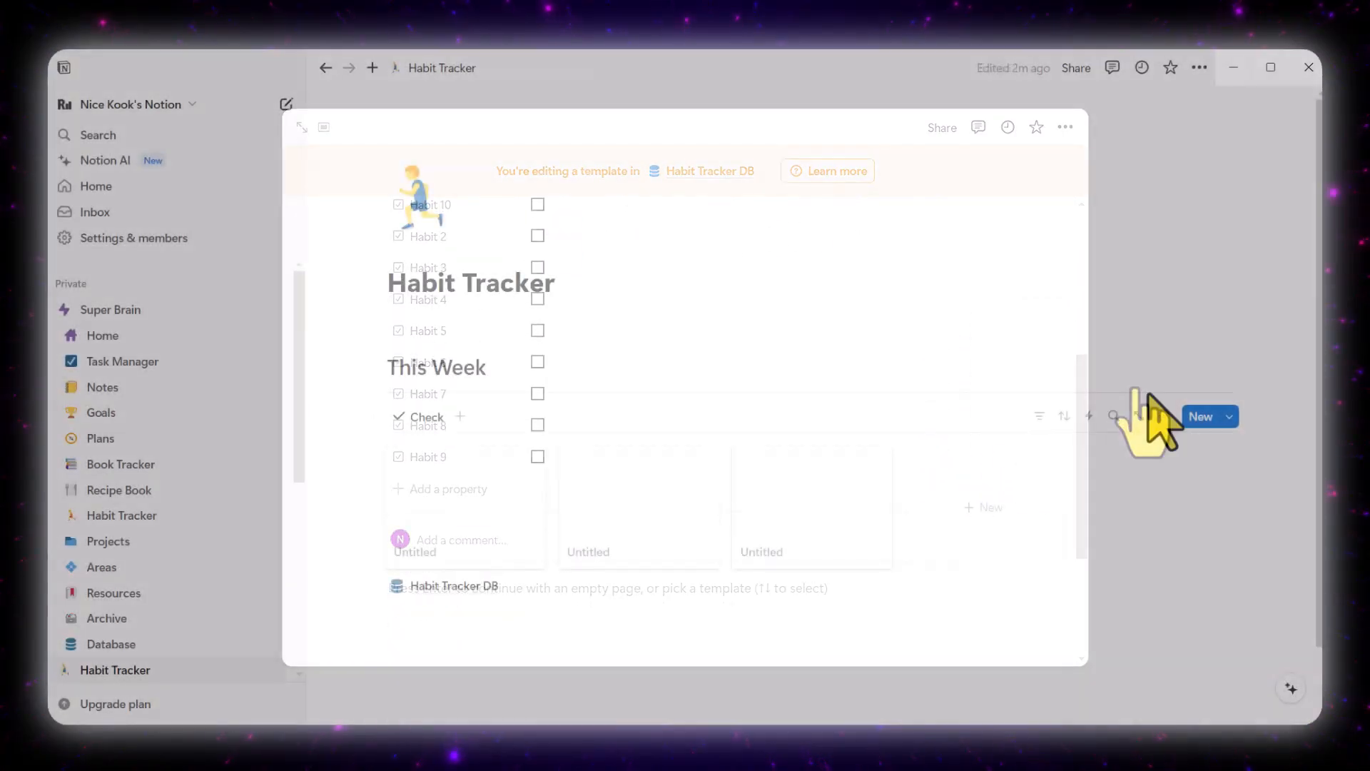
# Step: Create matching weekly repeating templates for Tuesday, Wednesday, Thursday, Friday, Saturday and Sunday
pyautogui.click(1231, 418)
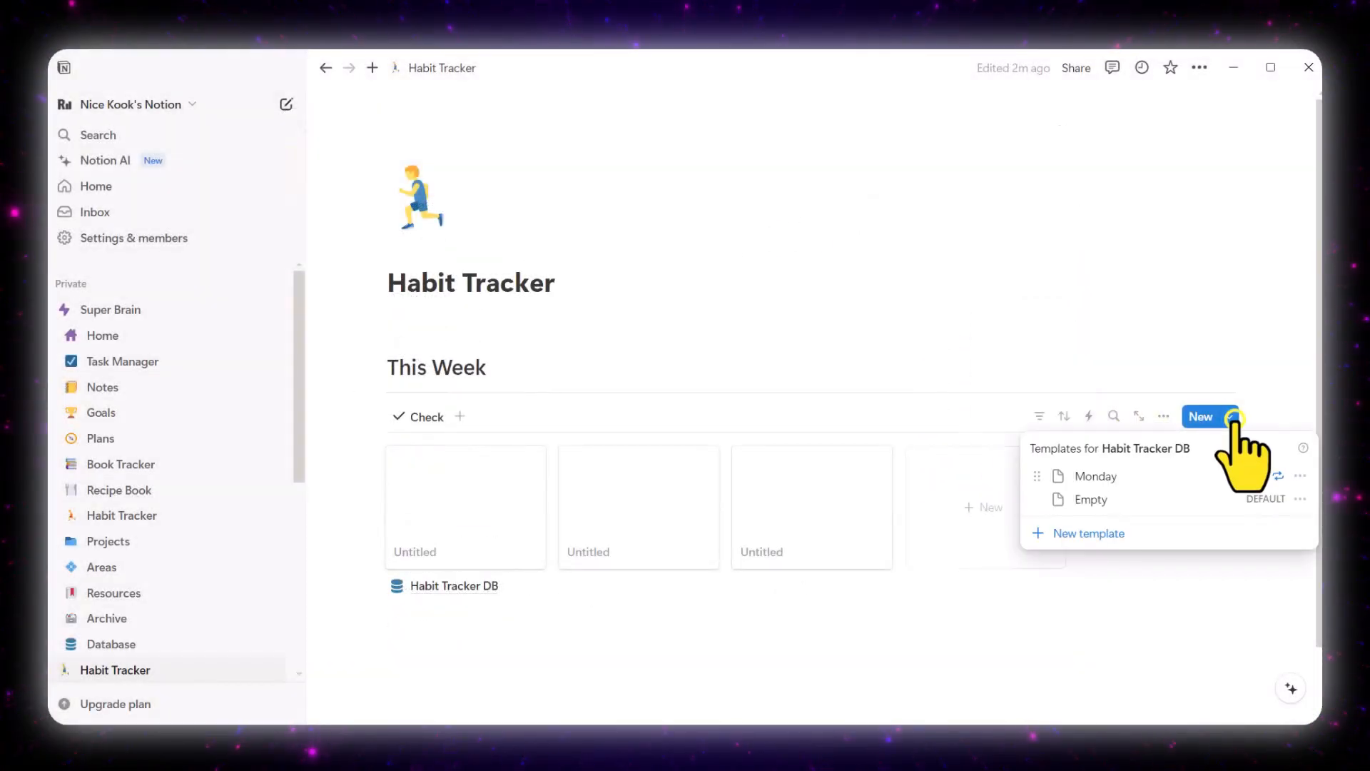
pyautogui.click(1300, 475)
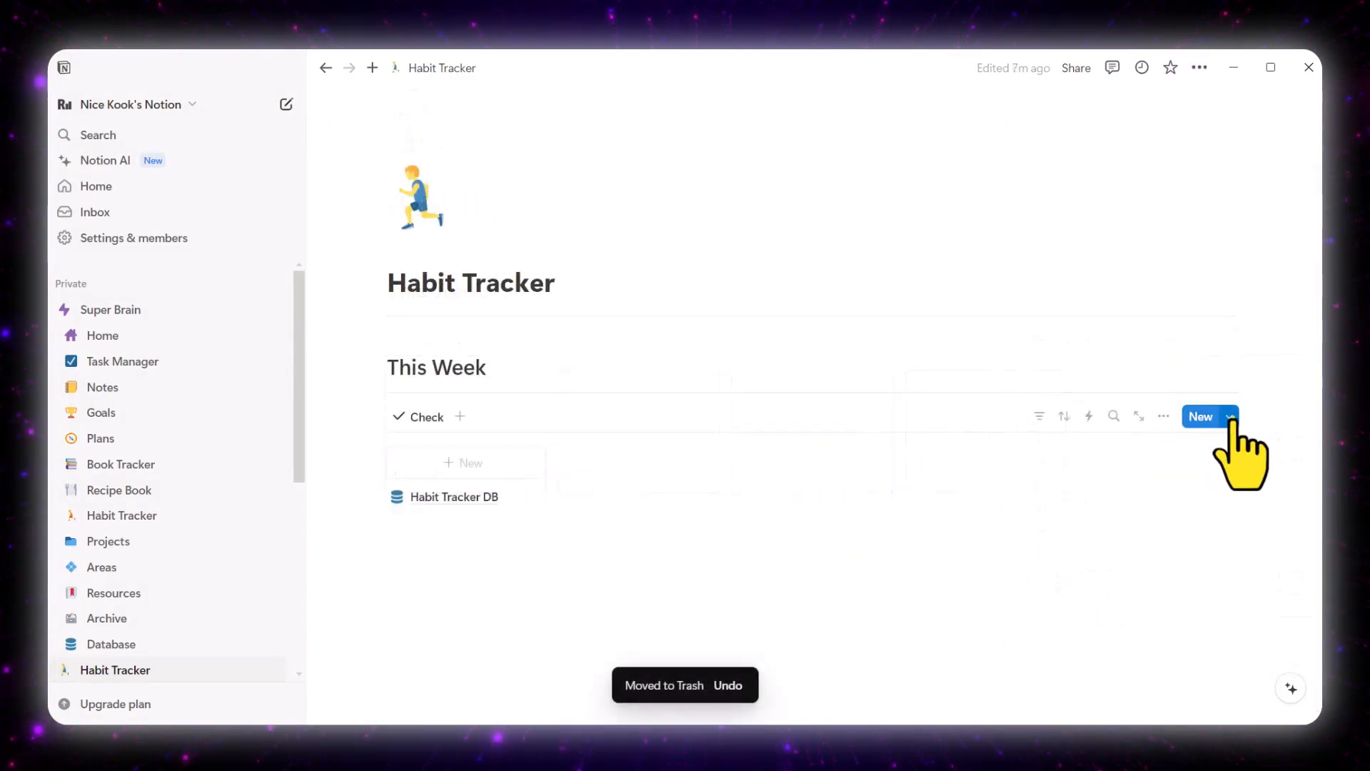
# Step: Create one page in the gallery from each day template, Monday through Sunday
pyautogui.click(1231, 417)
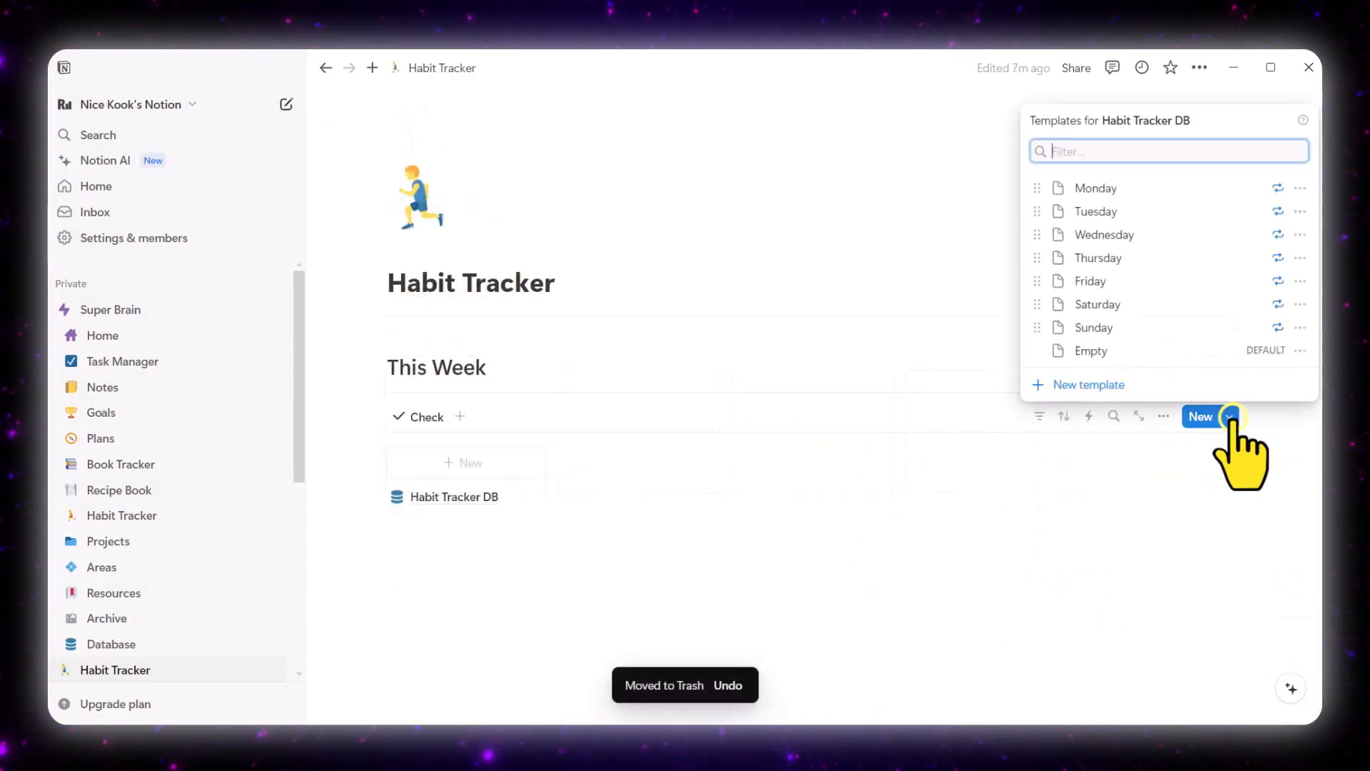
pyautogui.click(1096, 188)
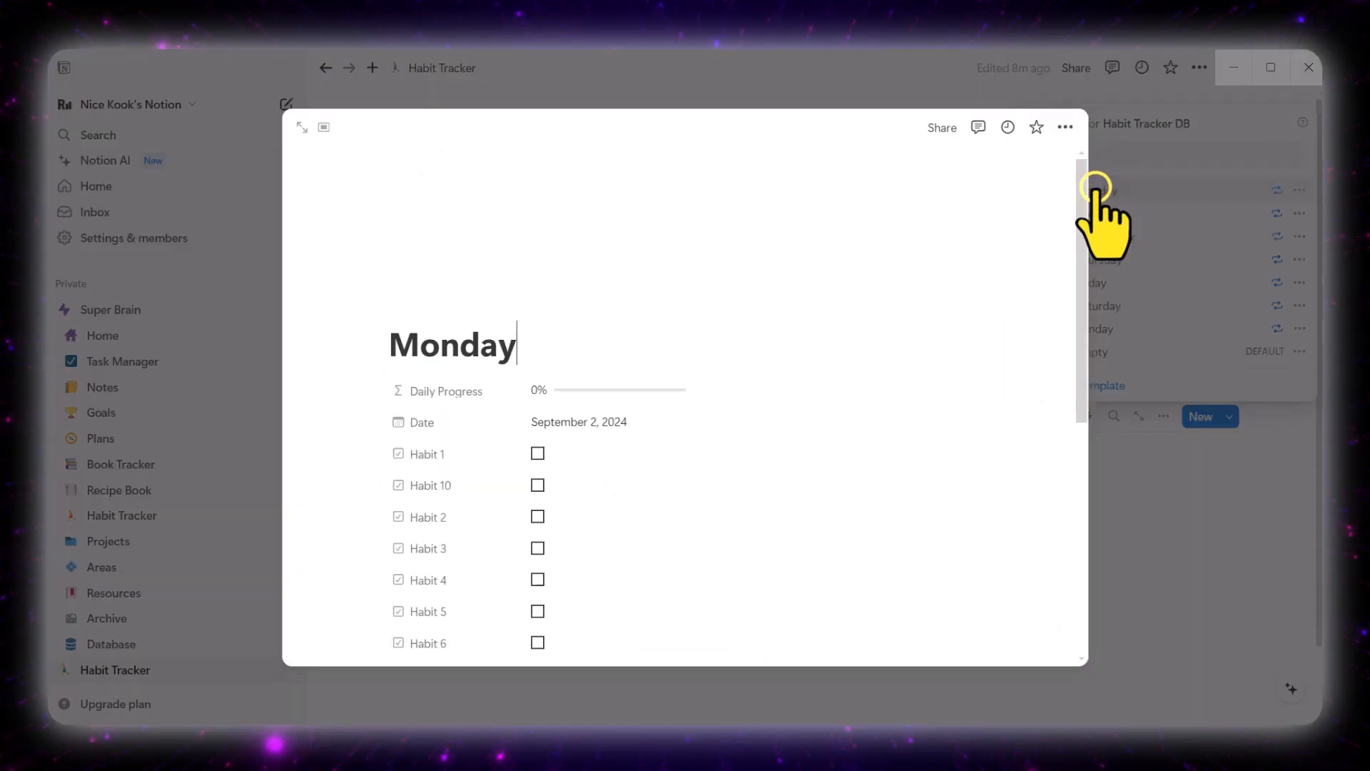
pyautogui.click(1124, 499)
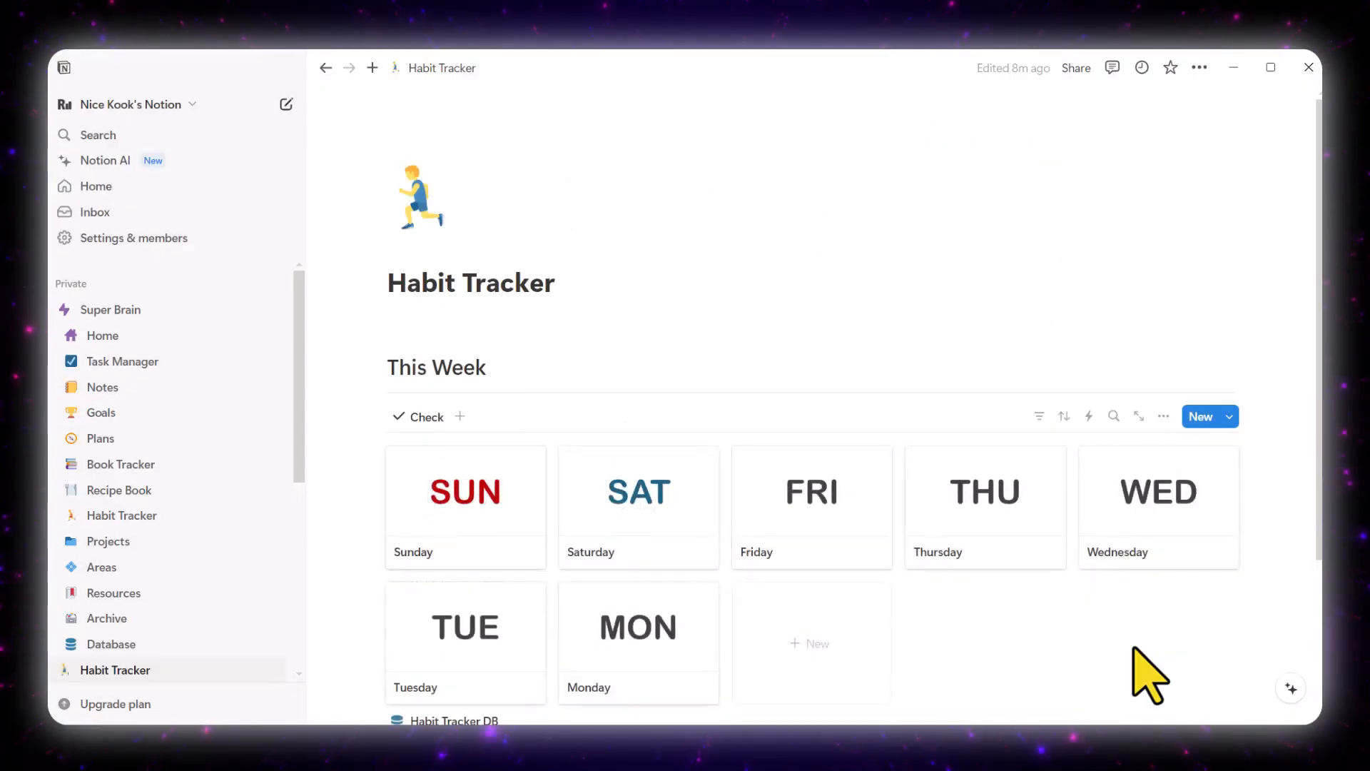
# Step: Duplicate the Check view, name the copy "Table" and switch it to the Table layout
pyautogui.click(418, 417)
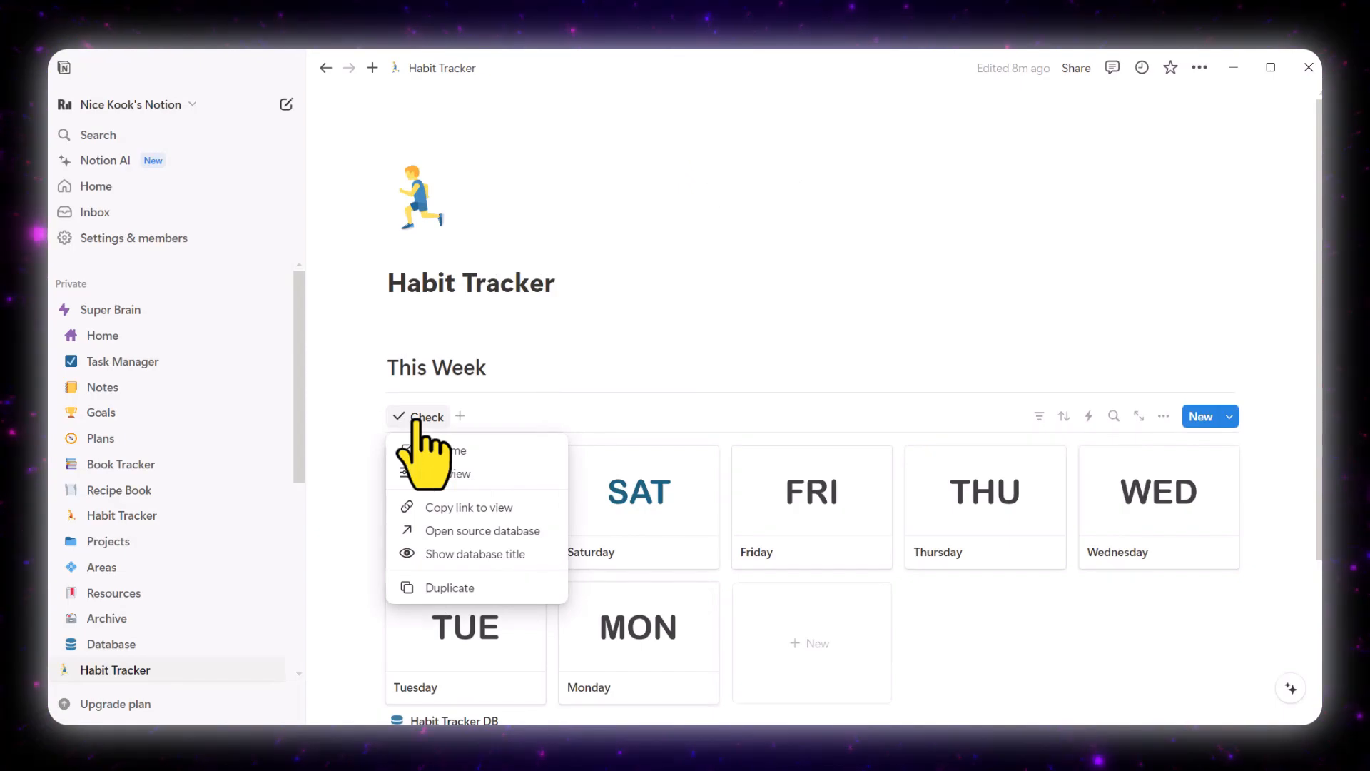
pyautogui.click(501, 588)
pyautogui.write('Table')
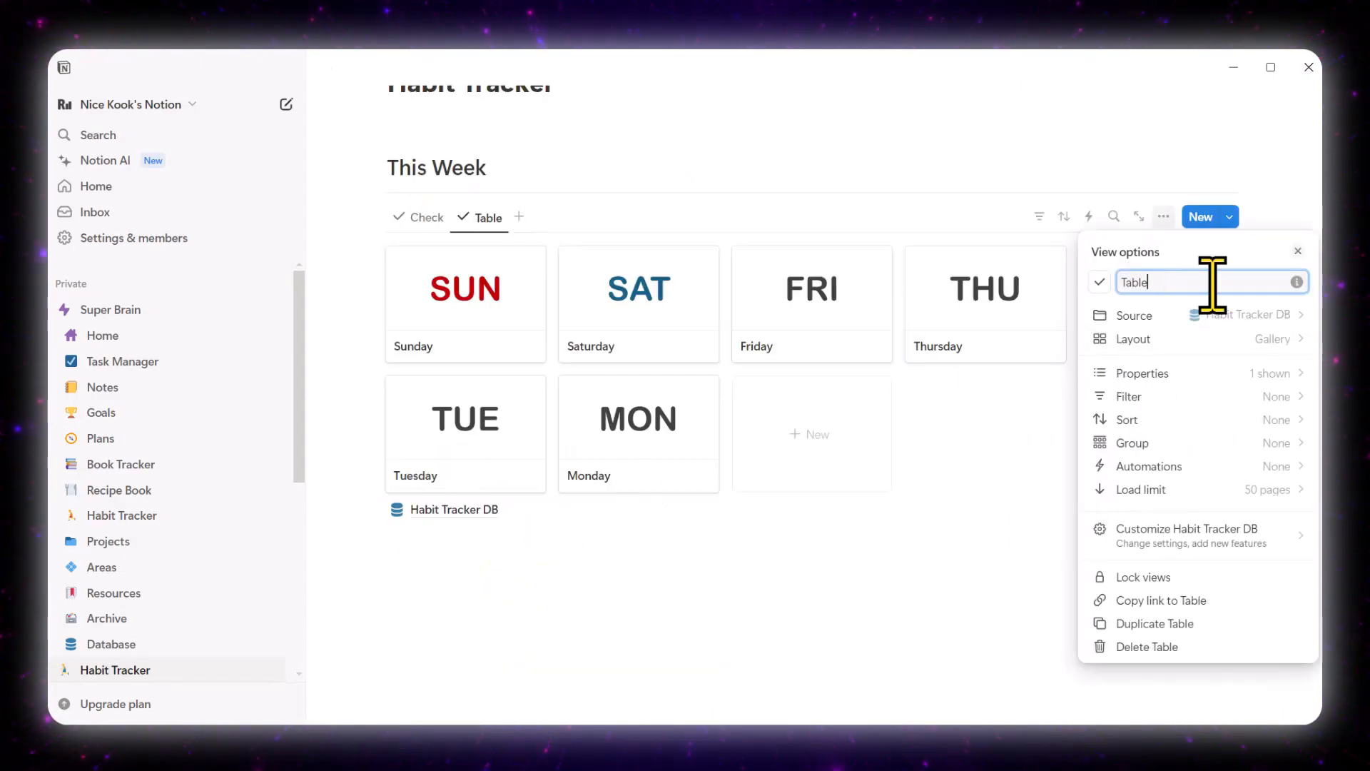
pyautogui.click(1295, 339)
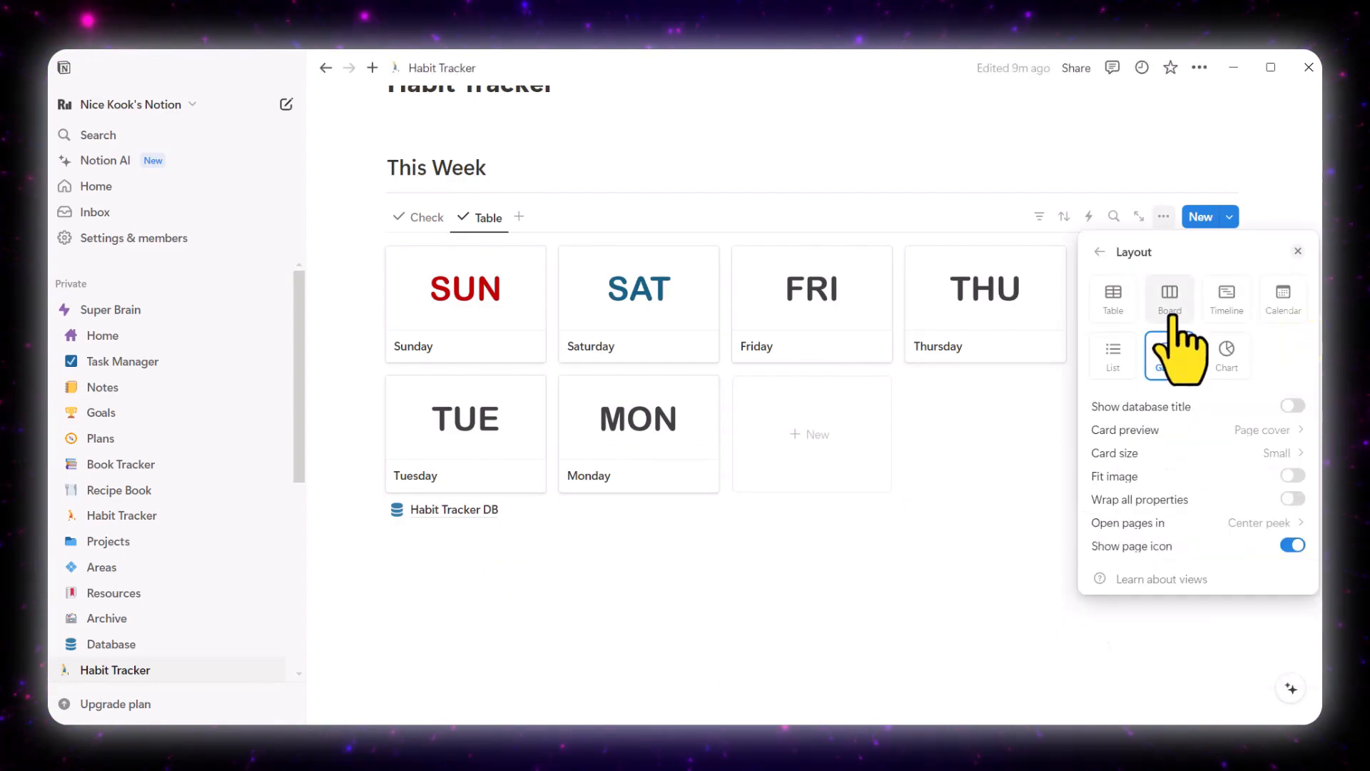
pyautogui.click(1129, 312)
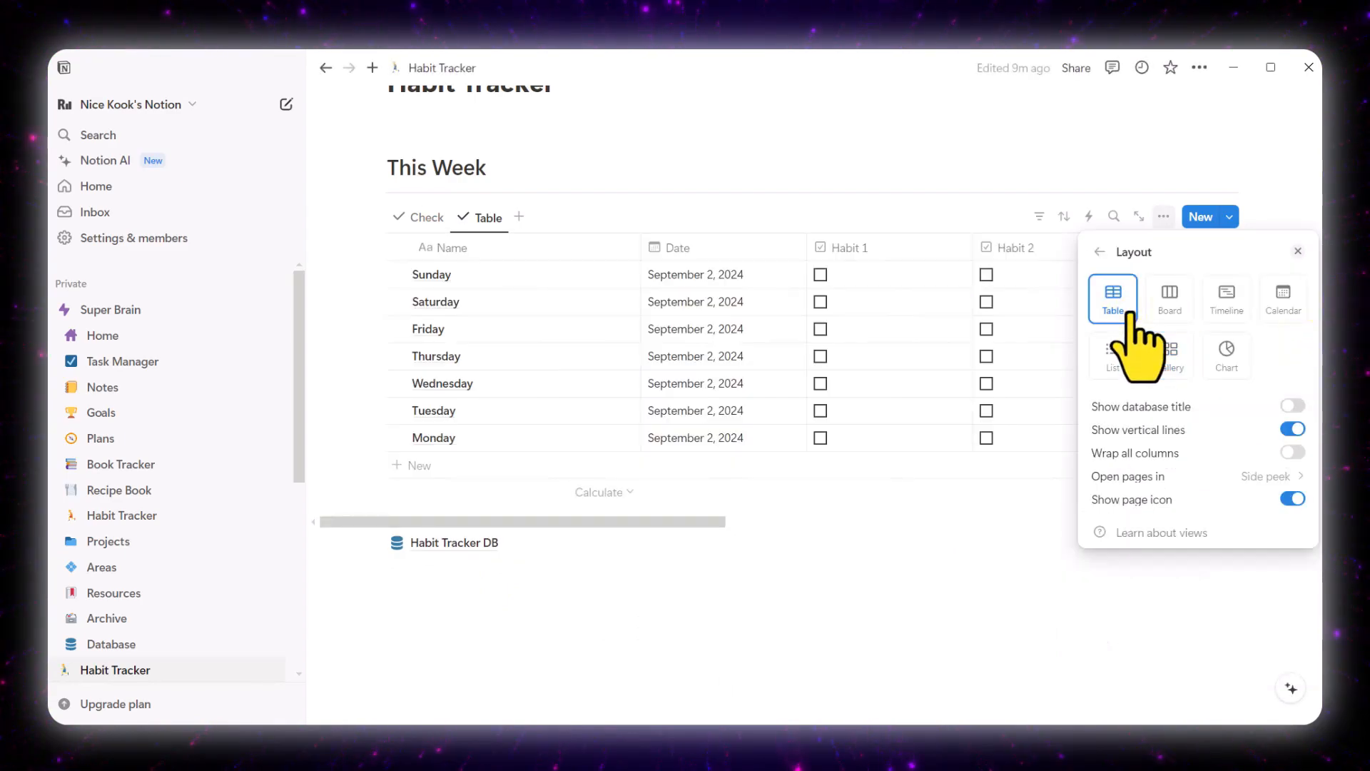
pyautogui.click(827, 610)
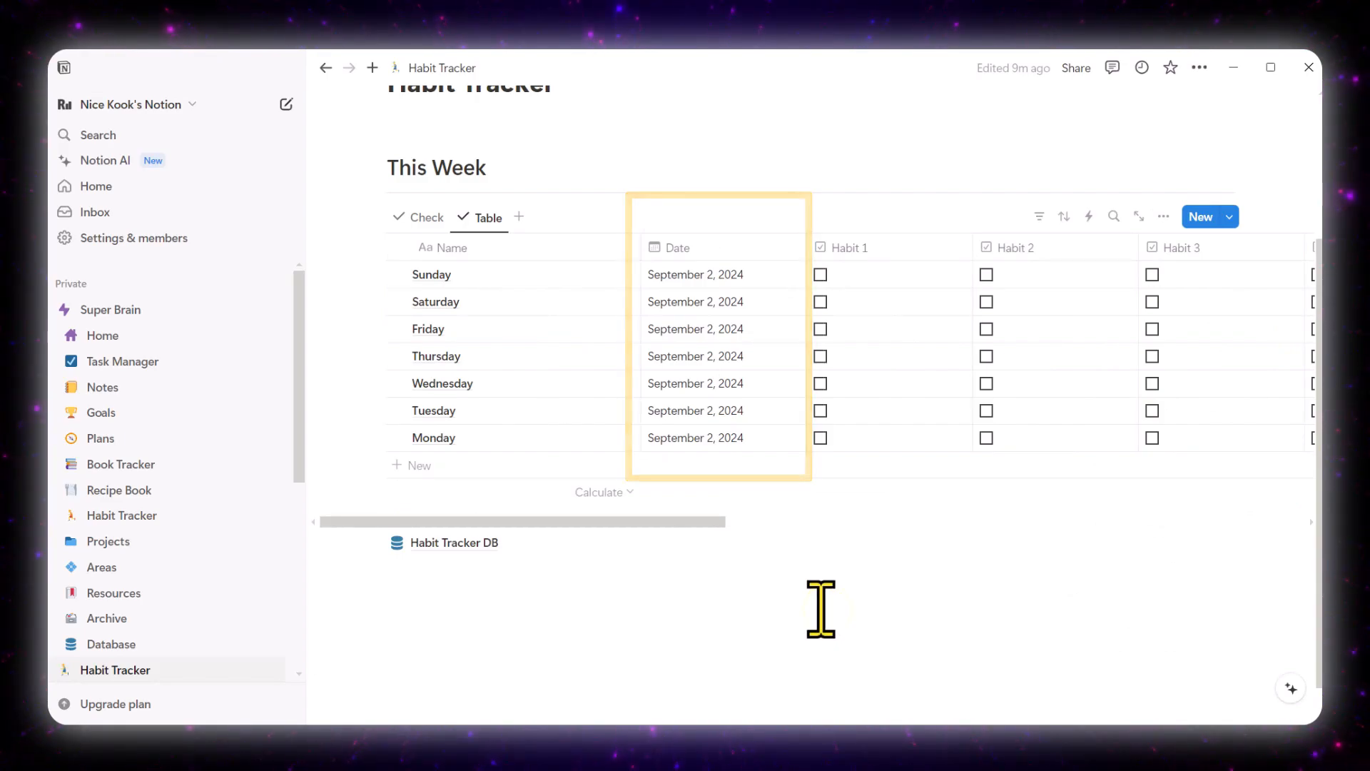
# Step: Filter the Check view to pages whose Date is relative to today, This week, and sort it by Date ascending
pyautogui.click(426, 217)
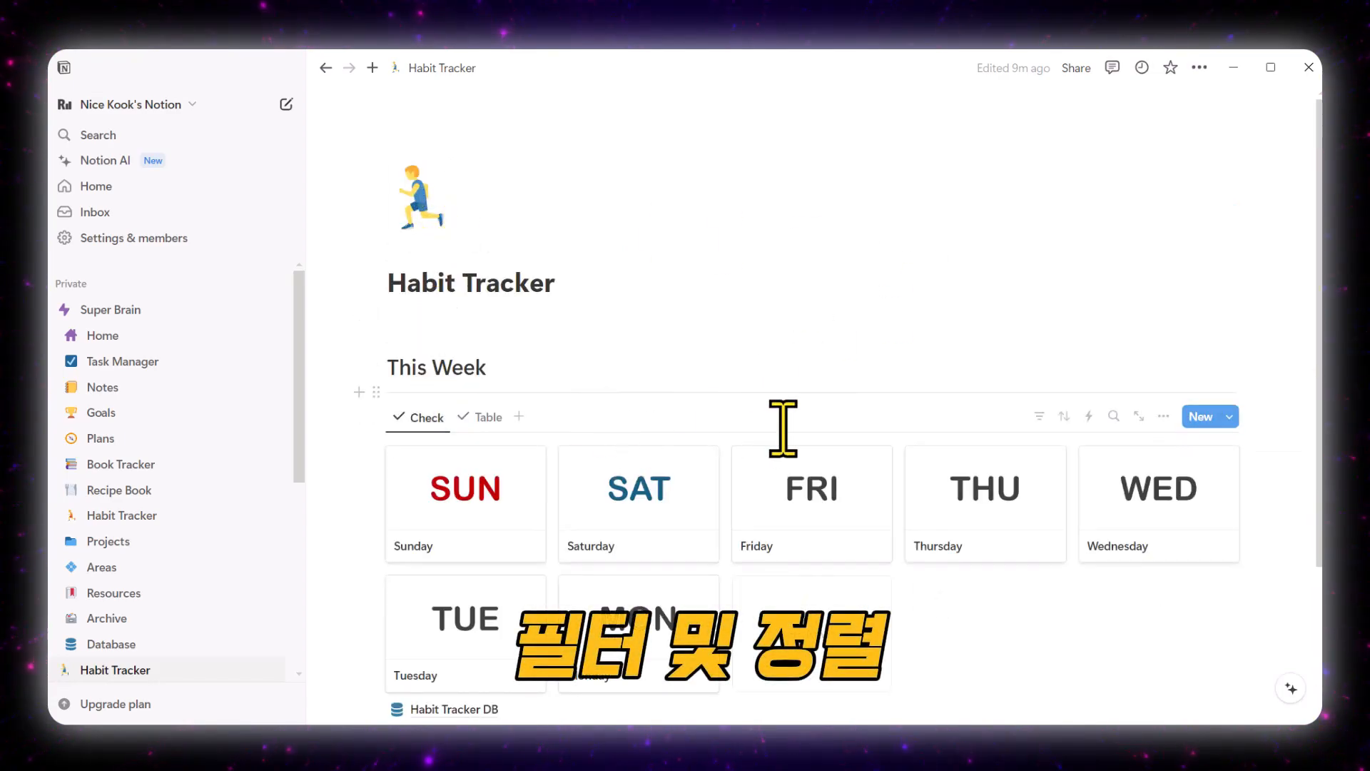
pyautogui.click(1039, 416)
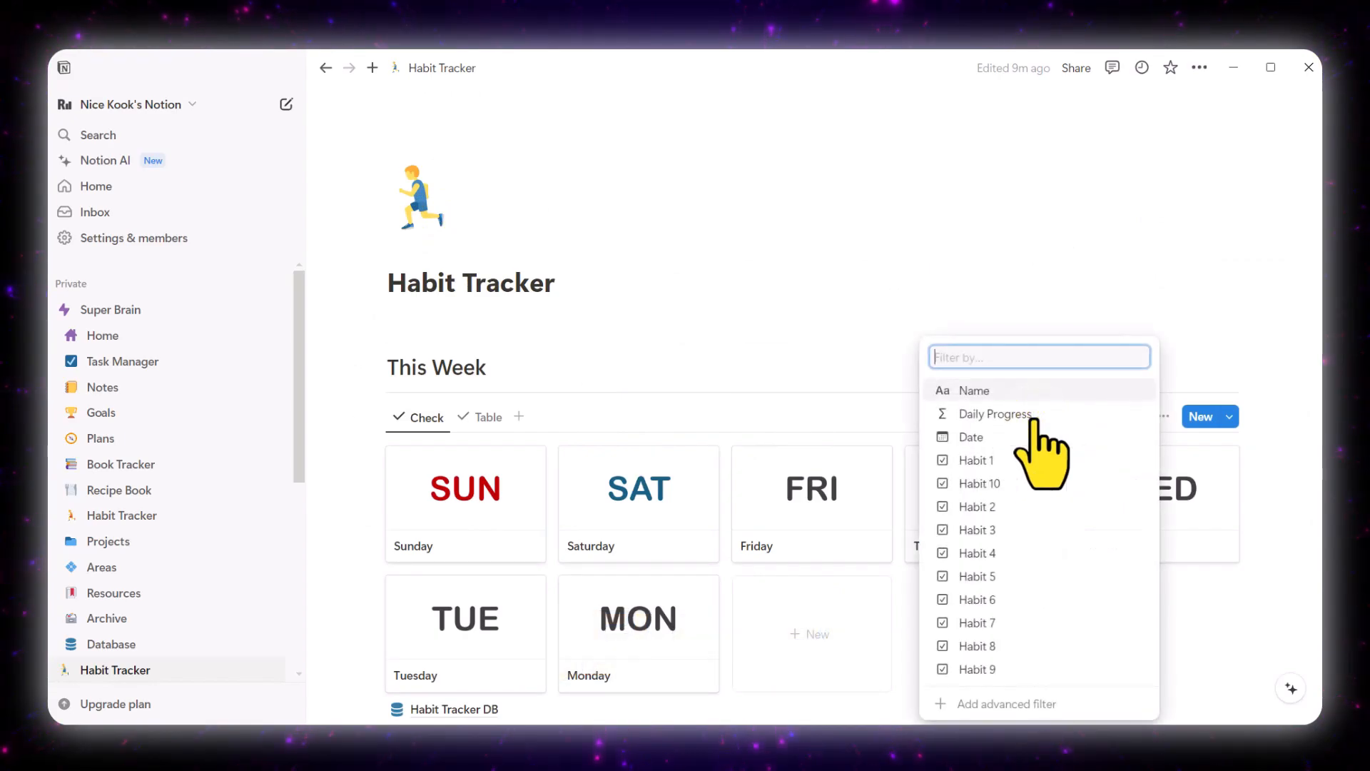
pyautogui.click(1009, 437)
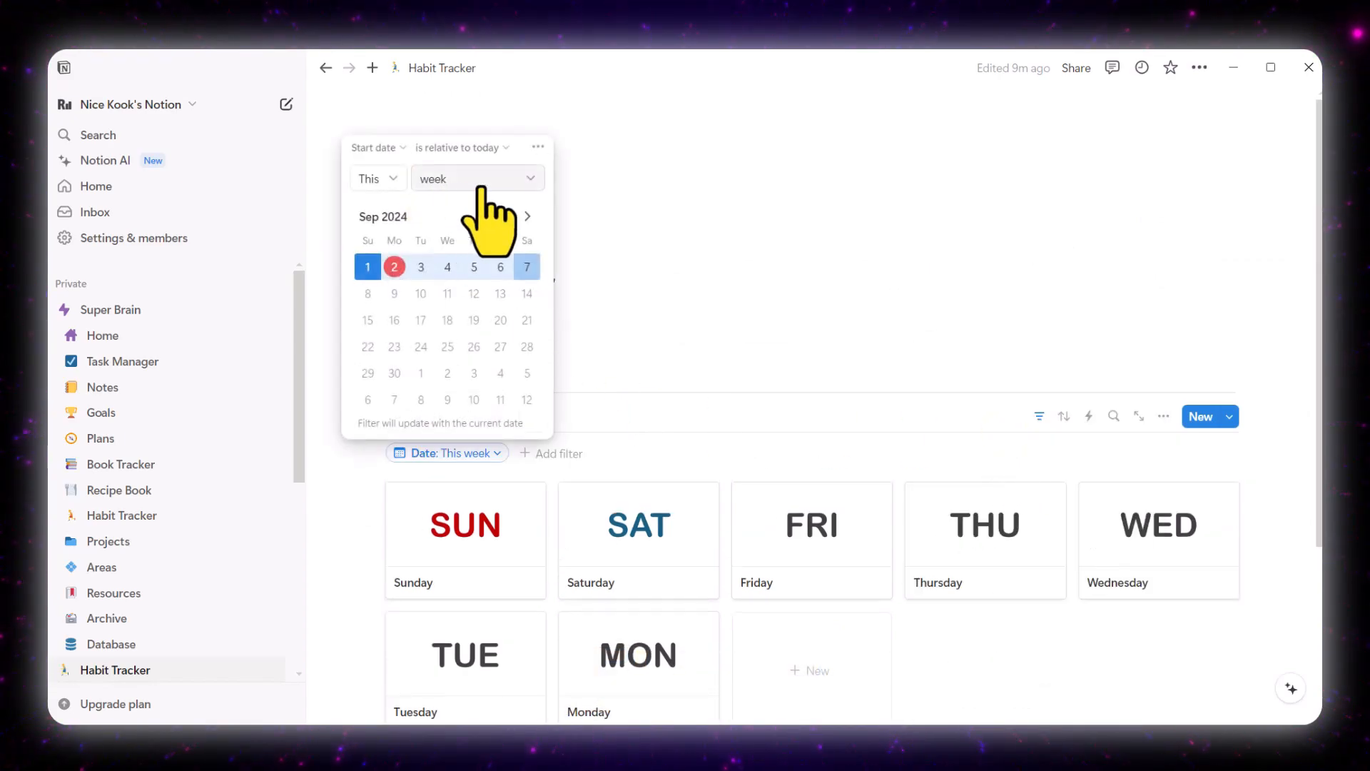
pyautogui.click(753, 292)
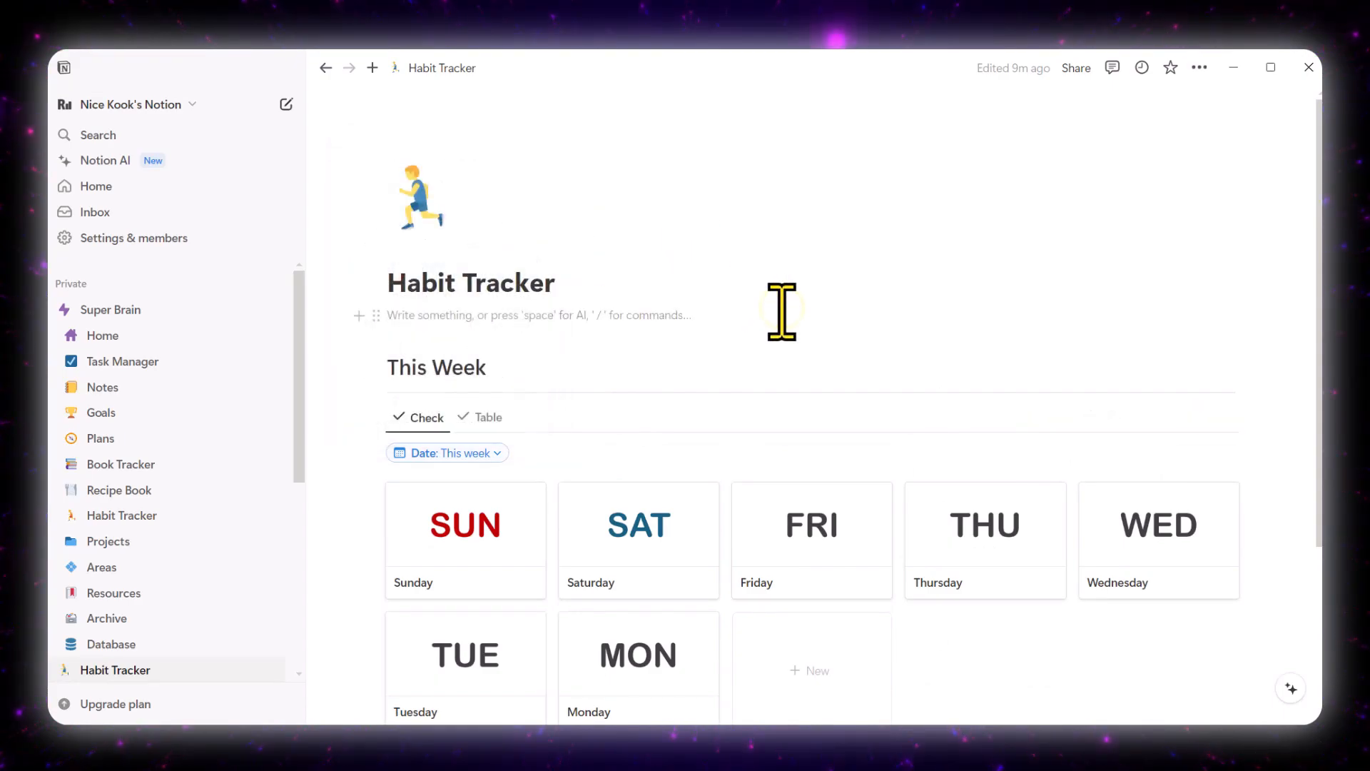
pyautogui.click(1063, 421)
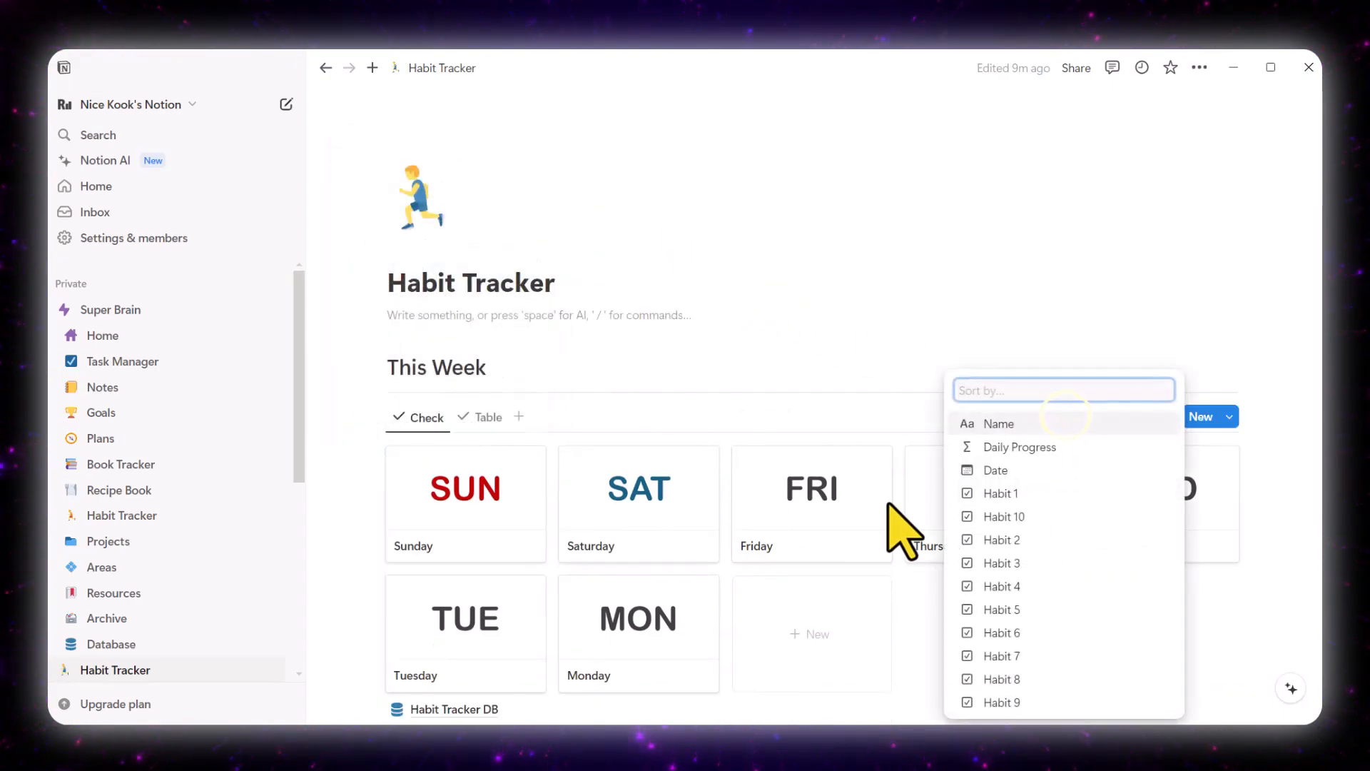
pyautogui.click(974, 469)
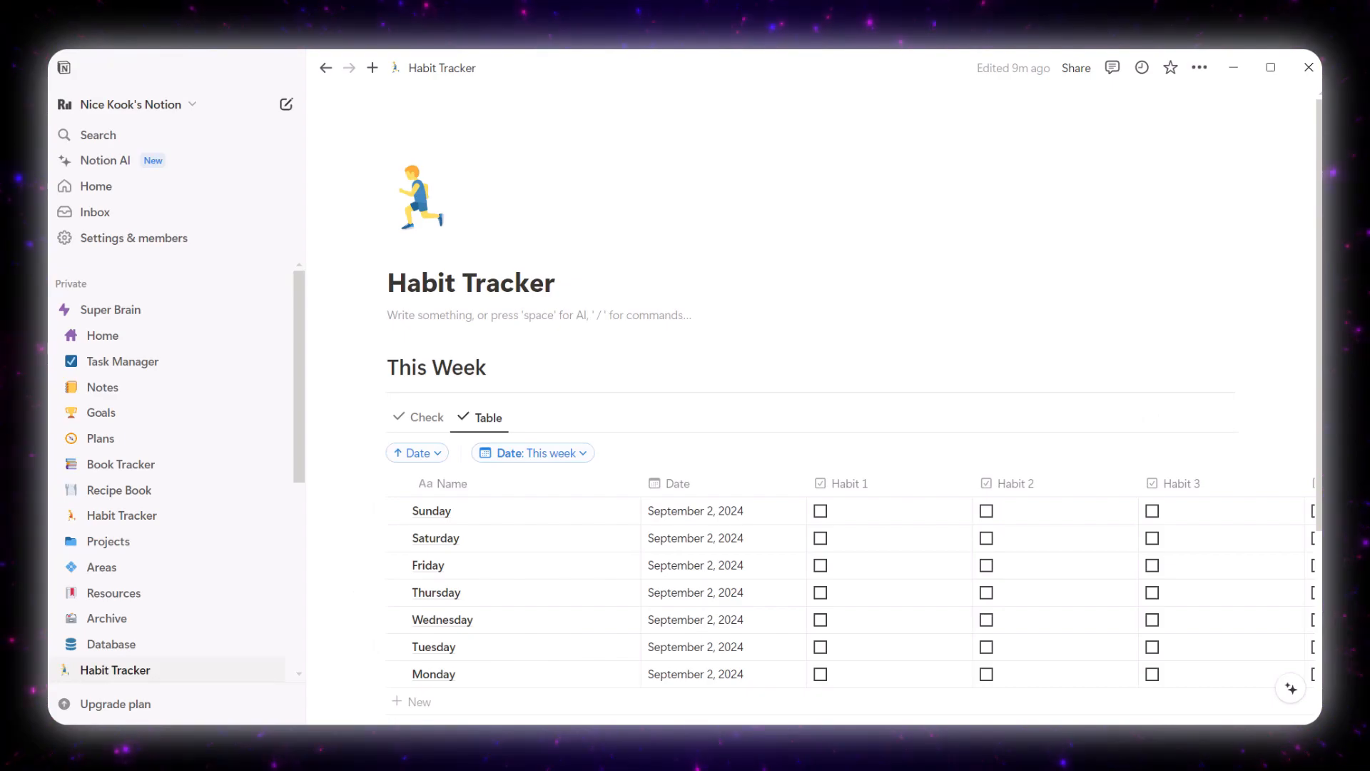
# Step: Check today's date in the system calendar and set the Sunday page's Date to September 1, 2024 in the Table view
pyautogui.press('super+n')
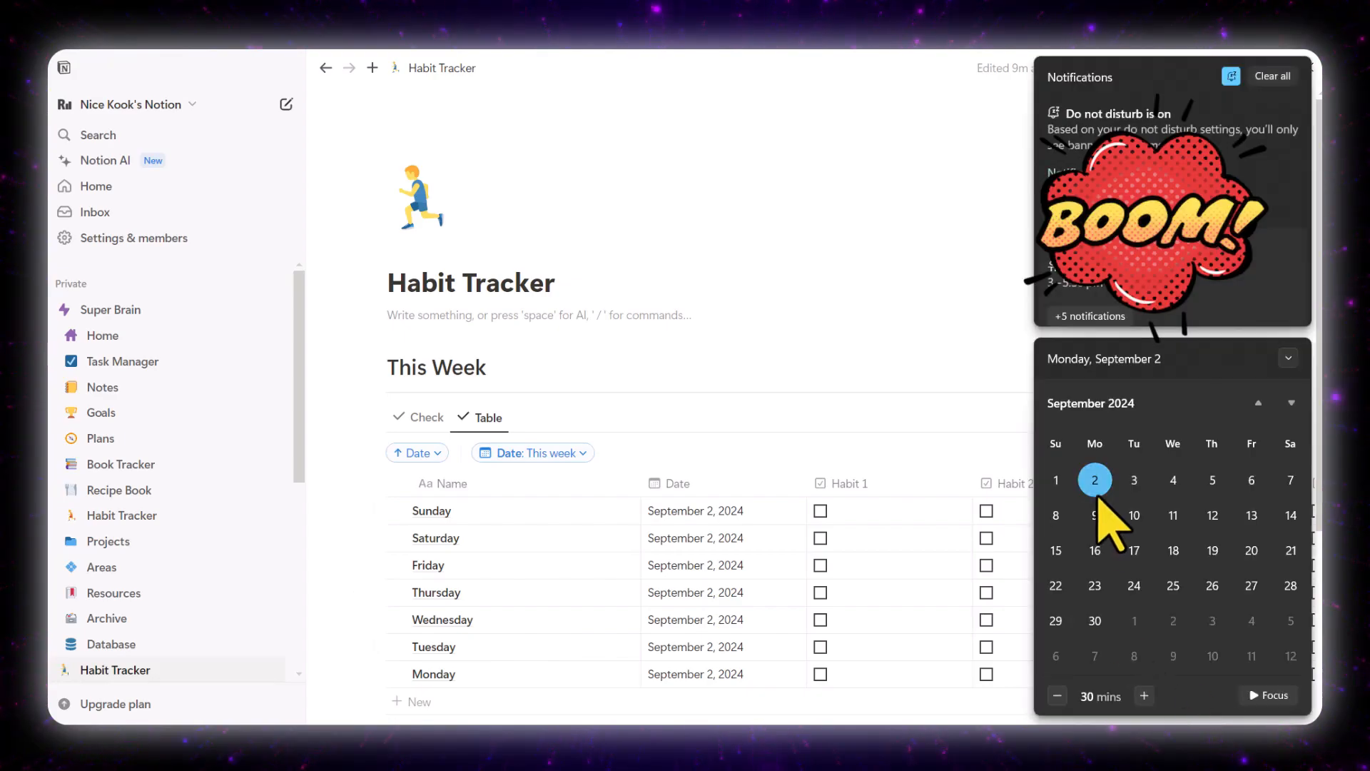
pyautogui.click(773, 348)
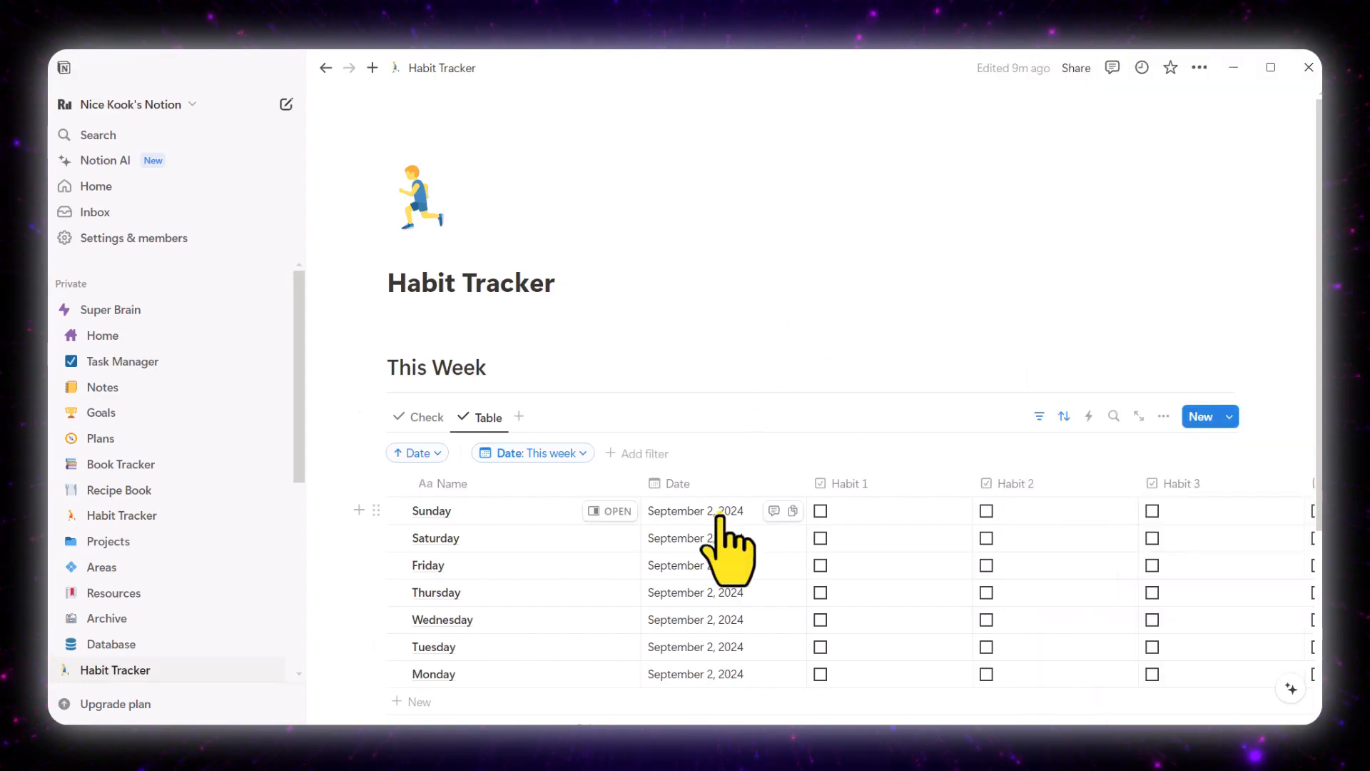
pyautogui.click(719, 513)
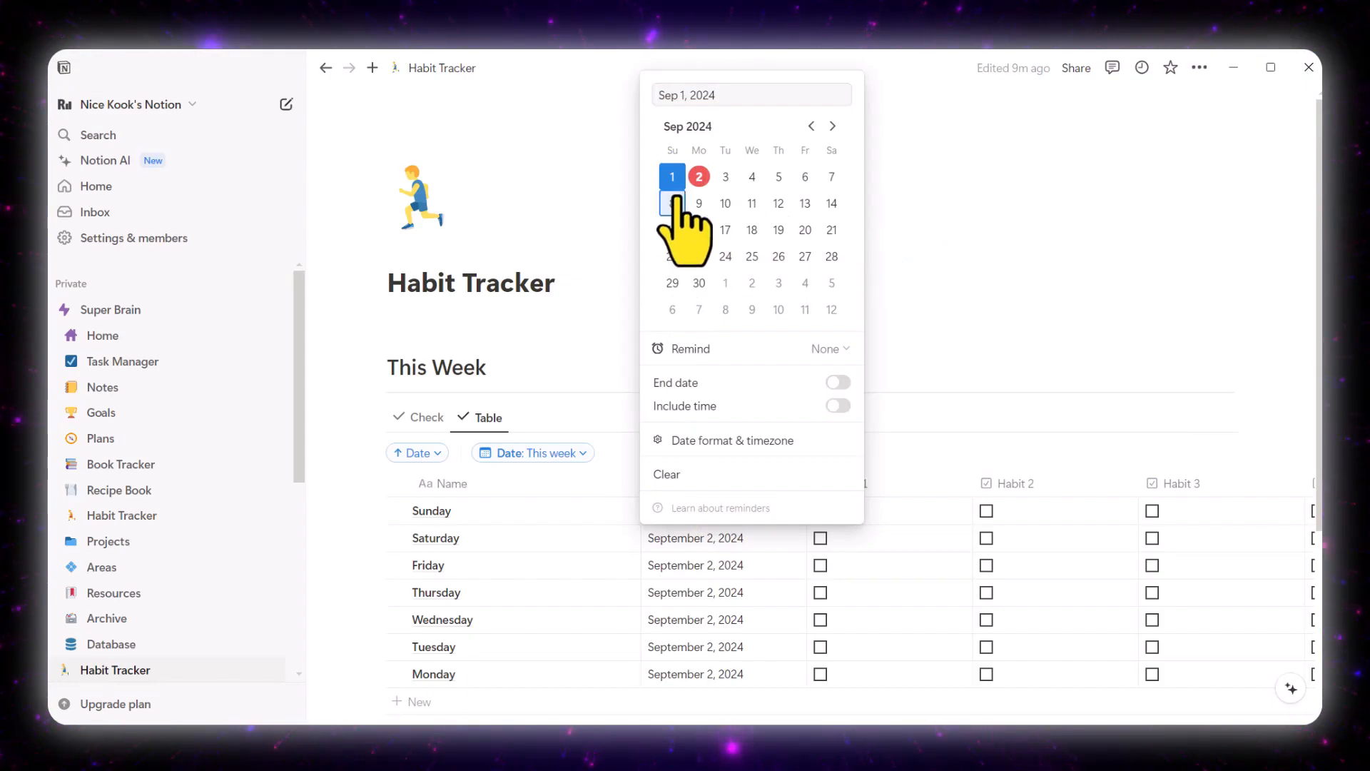
pyautogui.click(1024, 335)
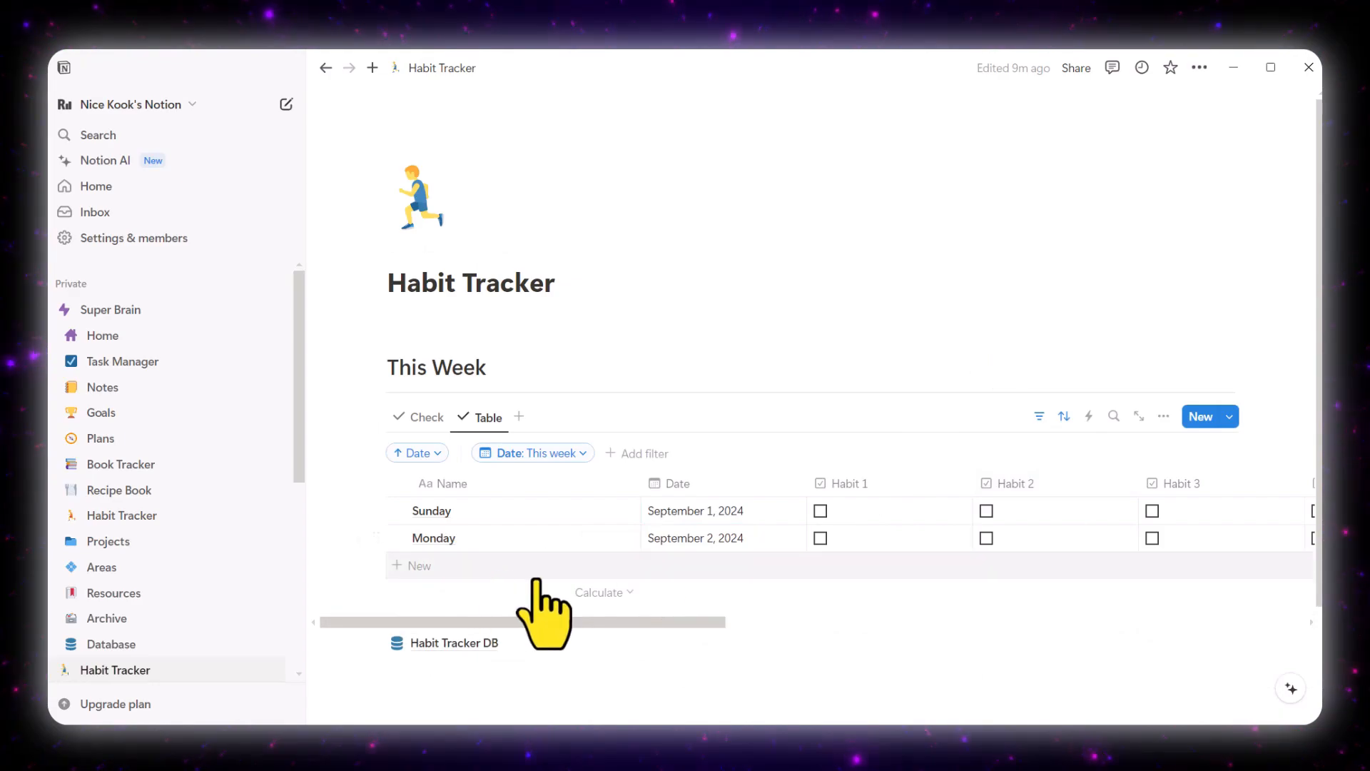
# Step: Show Date, Daily Progress and Habit 1 through Habit 10 on the cards of the This Week Check view
pyautogui.click(431, 423)
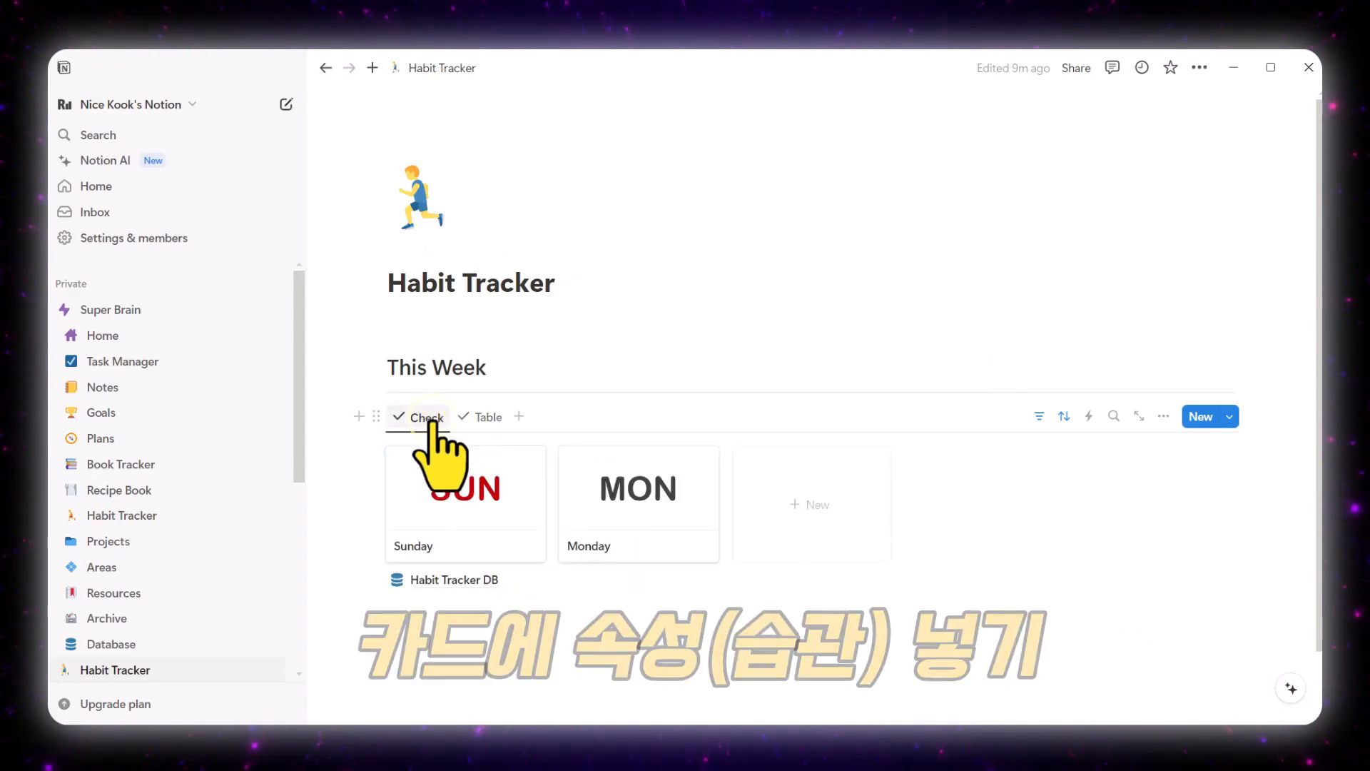
pyautogui.click(1152, 417)
pyautogui.click(1289, 424)
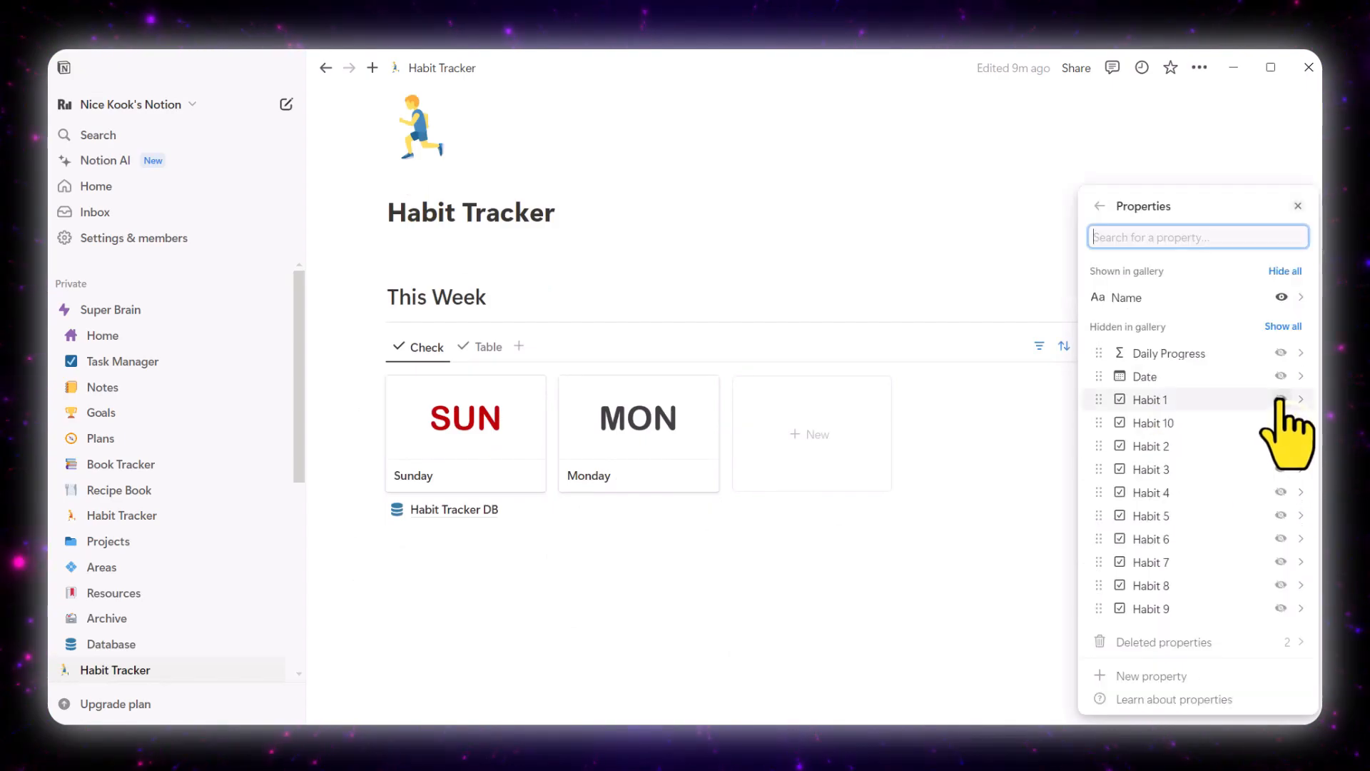
pyautogui.click(1281, 376)
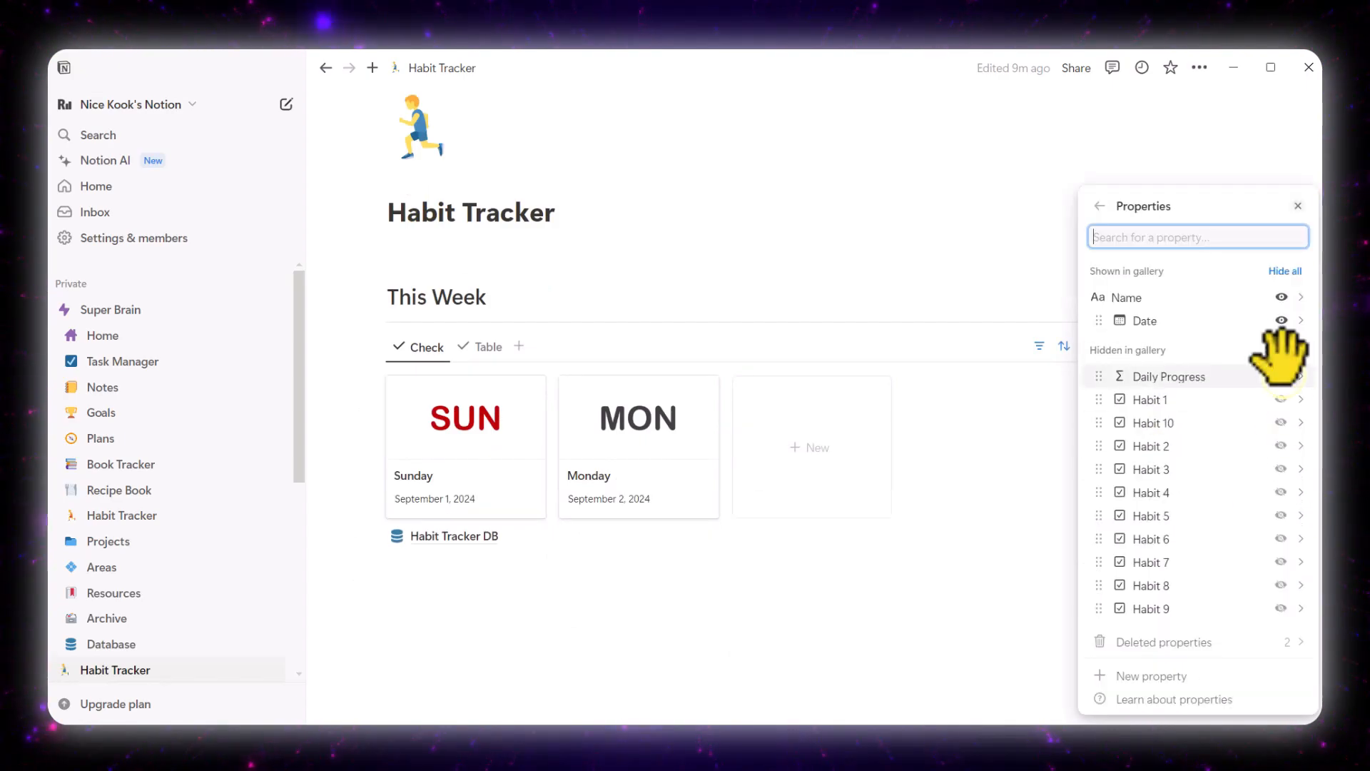
pyautogui.click(1282, 378)
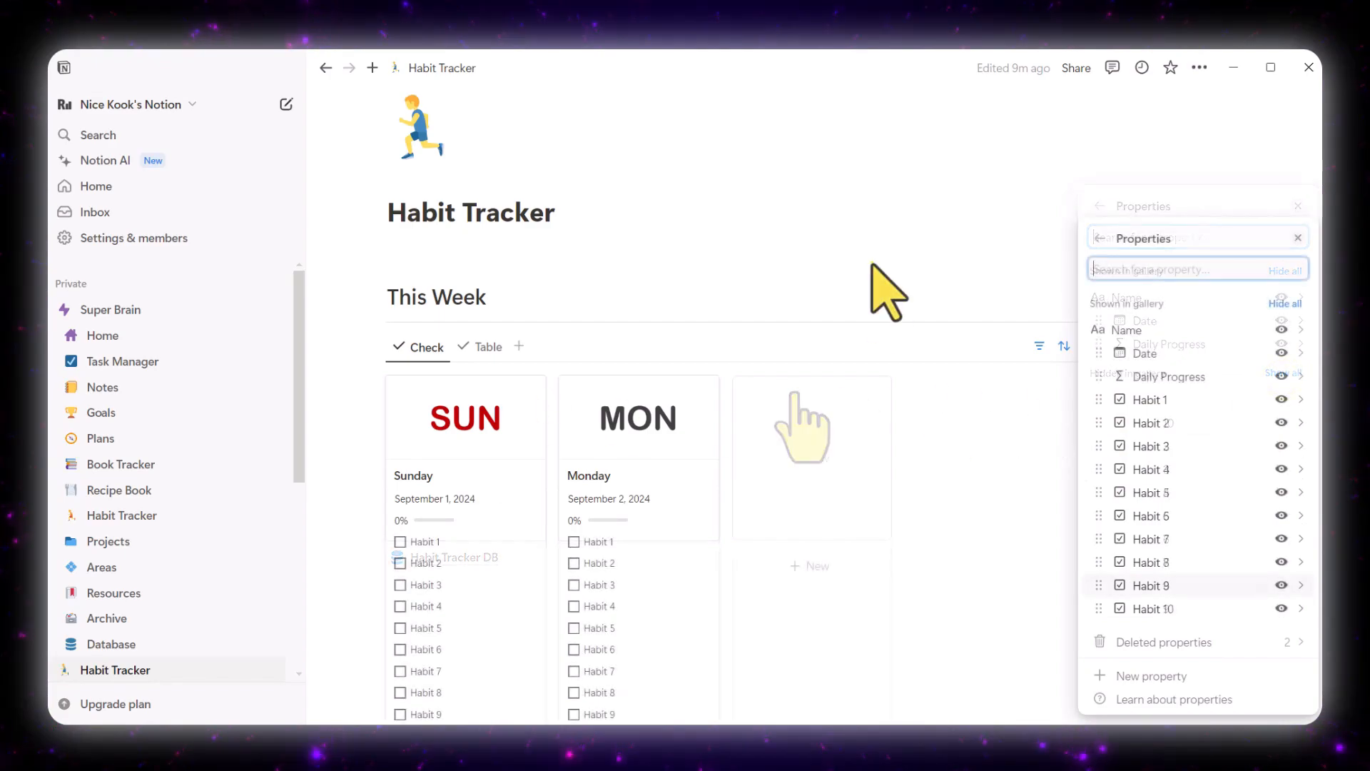
pyautogui.click(872, 264)
# Step: Tick Habit 1, 4 and 7 on the Sunday card and Habit 2, 5 and 7 on the Monday card
pyautogui.scroll(-2, 866, 278)
pyautogui.scroll(-1, 866, 278)
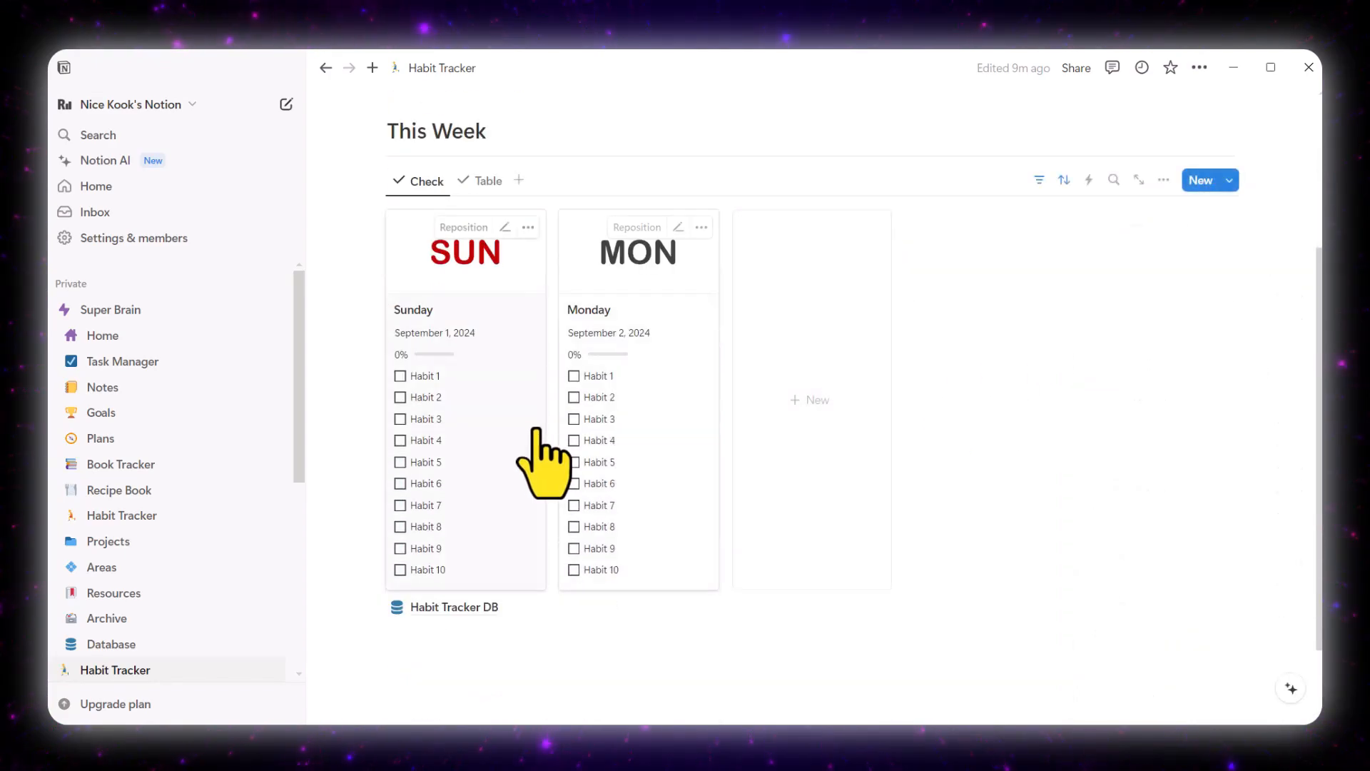
pyautogui.click(400, 440)
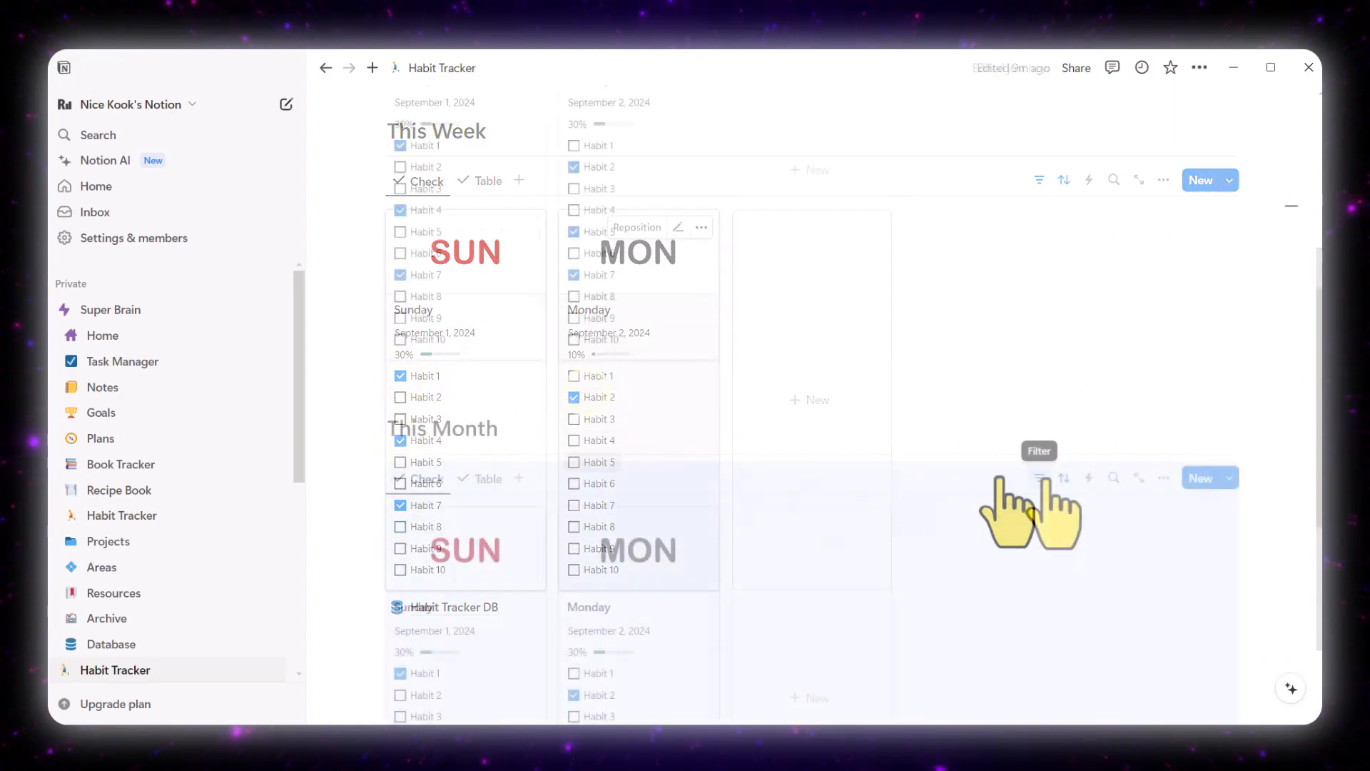
# Step: Change the Date filter of the Check view under This Month to This month, relative to today
pyautogui.click(1039, 478)
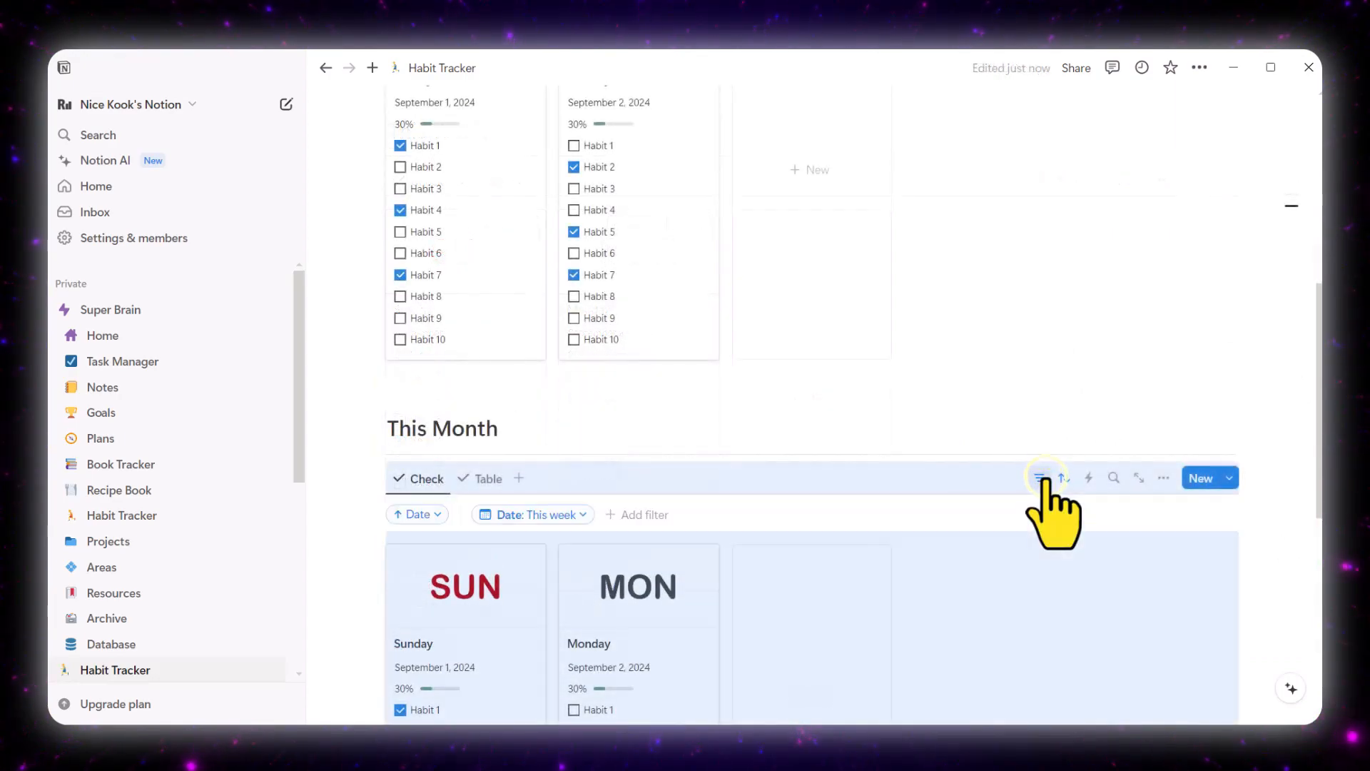
pyautogui.click(574, 514)
pyautogui.click(561, 242)
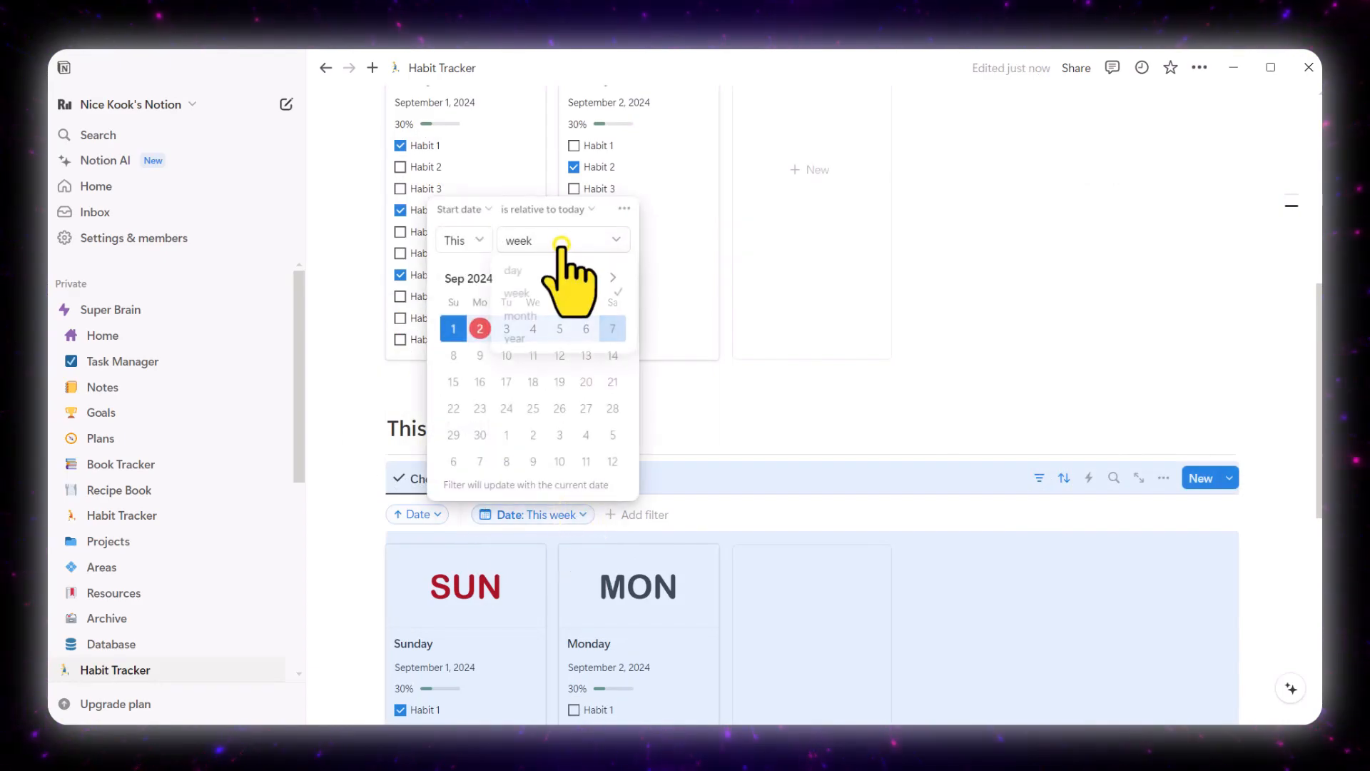
pyautogui.click(528, 319)
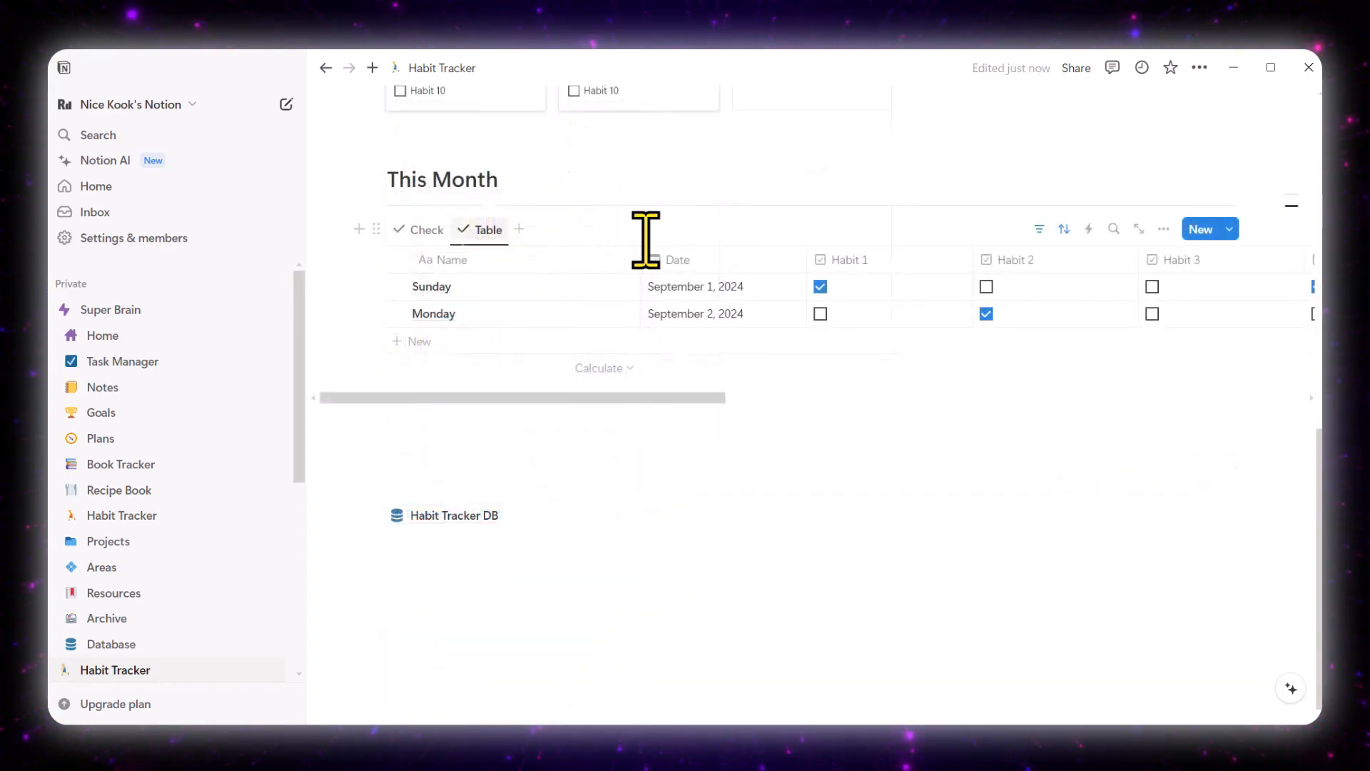
# Step: Change the Date filter of the Table view under This Month to This month, relative to today
pyautogui.click(1039, 228)
pyautogui.click(584, 265)
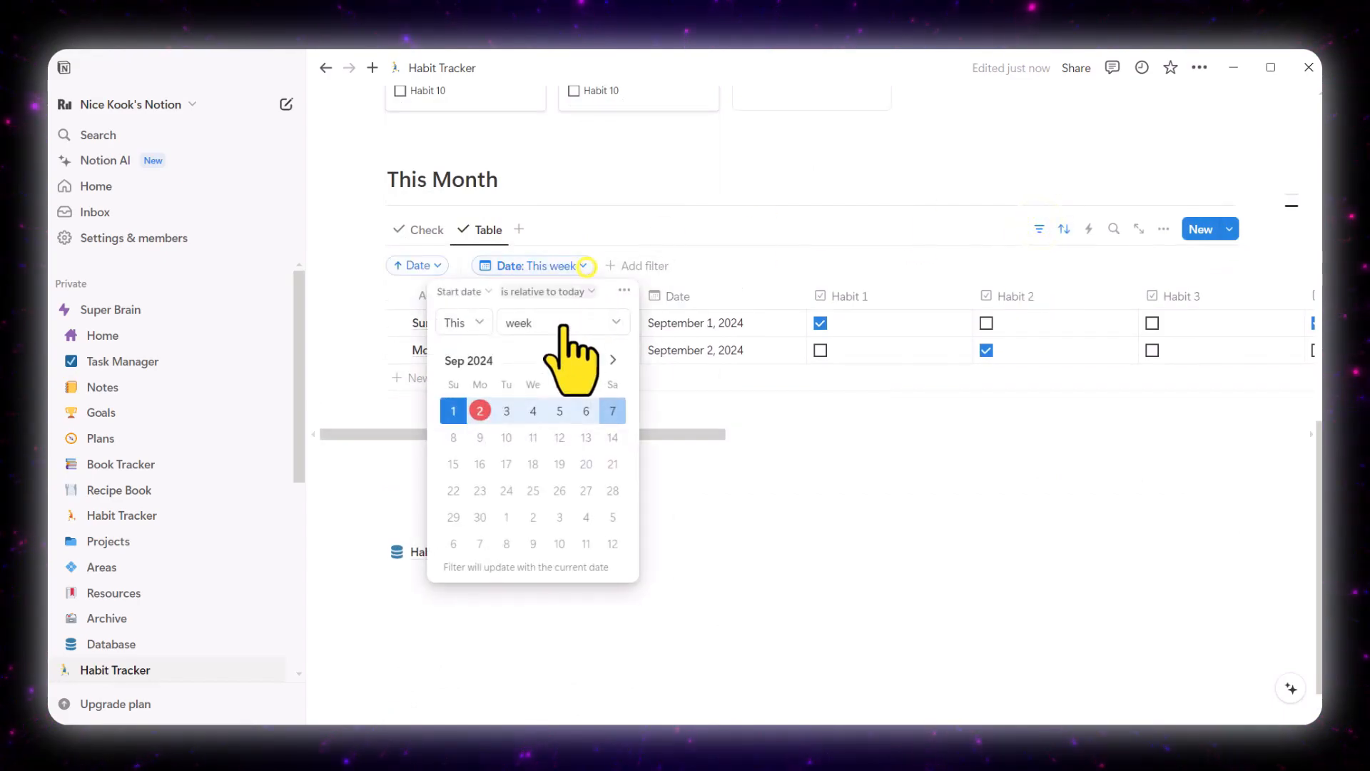
pyautogui.click(568, 322)
pyautogui.click(554, 391)
pyautogui.click(755, 203)
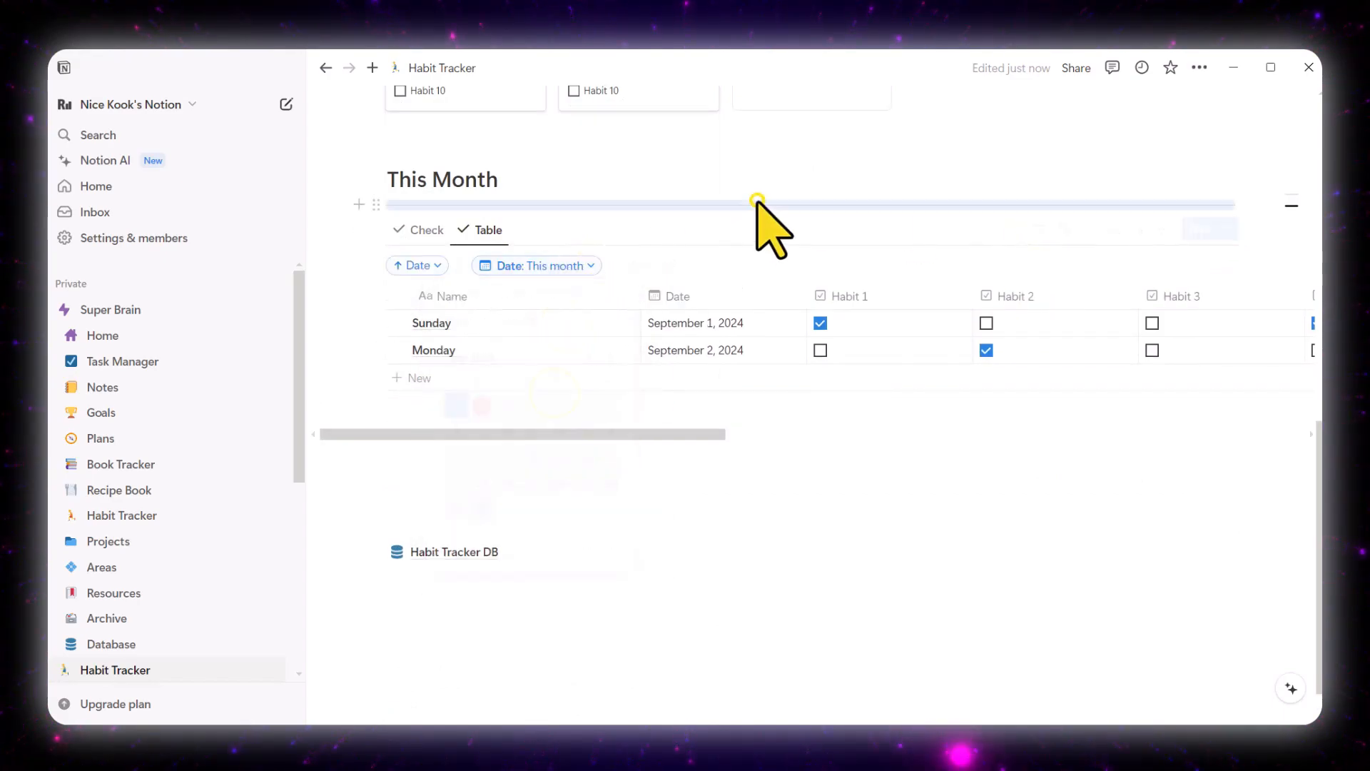
# Step: Compare the Check galleries of the This Week and This Month sections
pyautogui.scroll(4, 775, 414)
pyautogui.scroll(2, 768, 412)
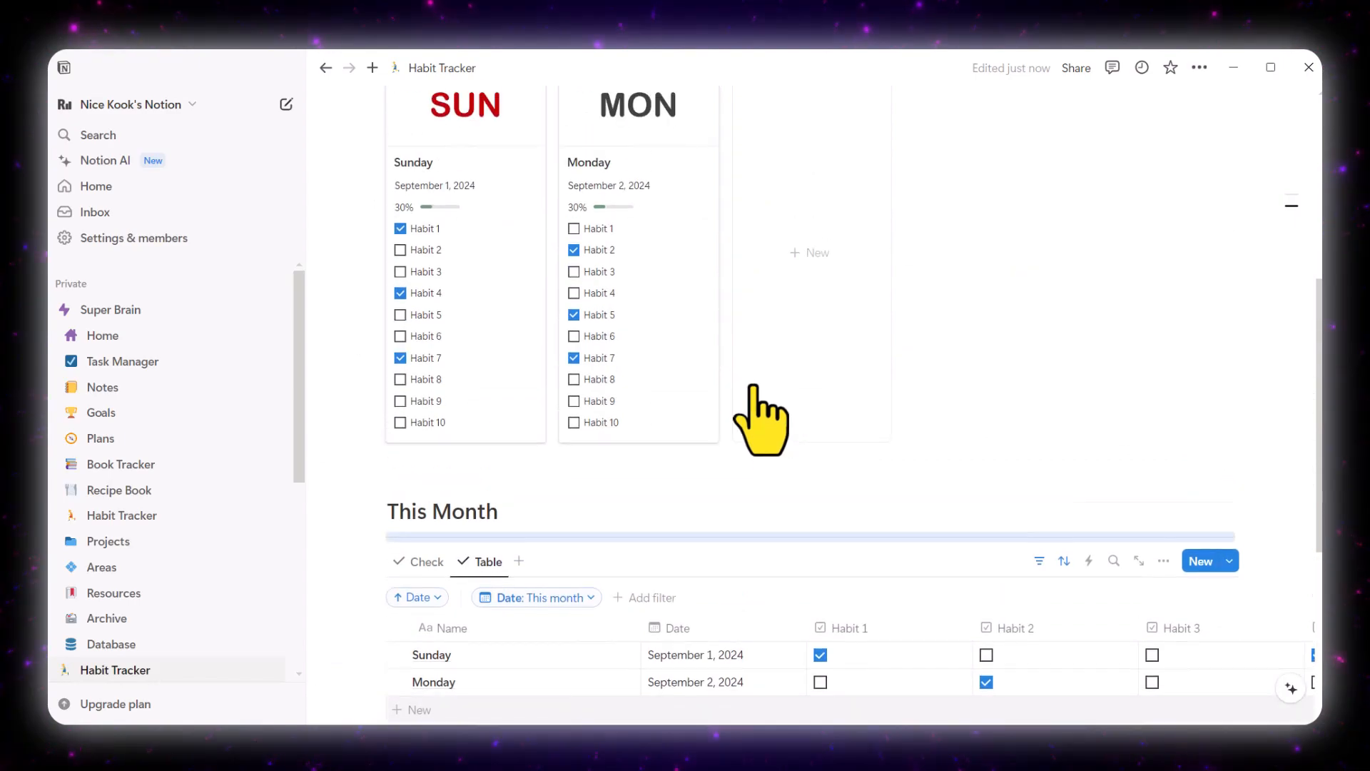
pyautogui.click(431, 561)
pyautogui.scroll(-5, 702, 452)
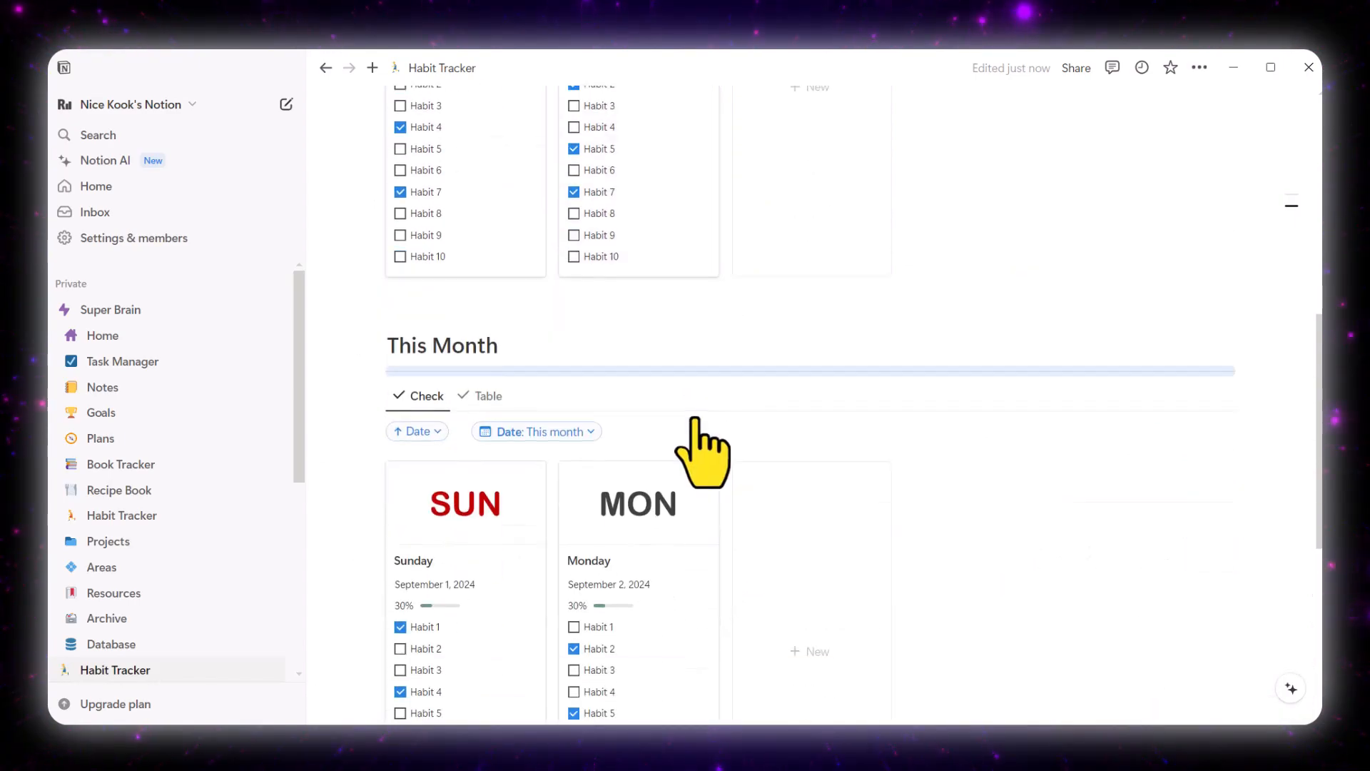
pyautogui.scroll(7, 702, 452)
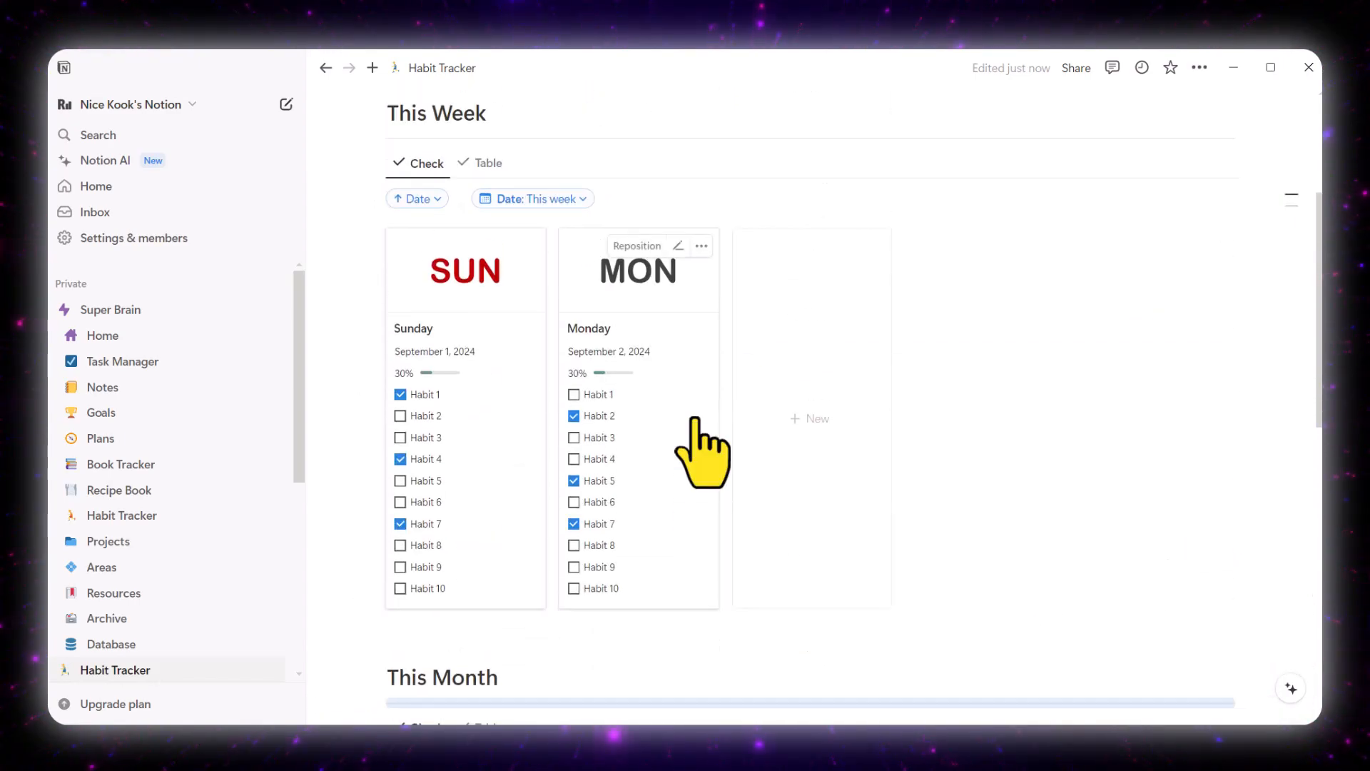
pyautogui.scroll(-5, 693, 421)
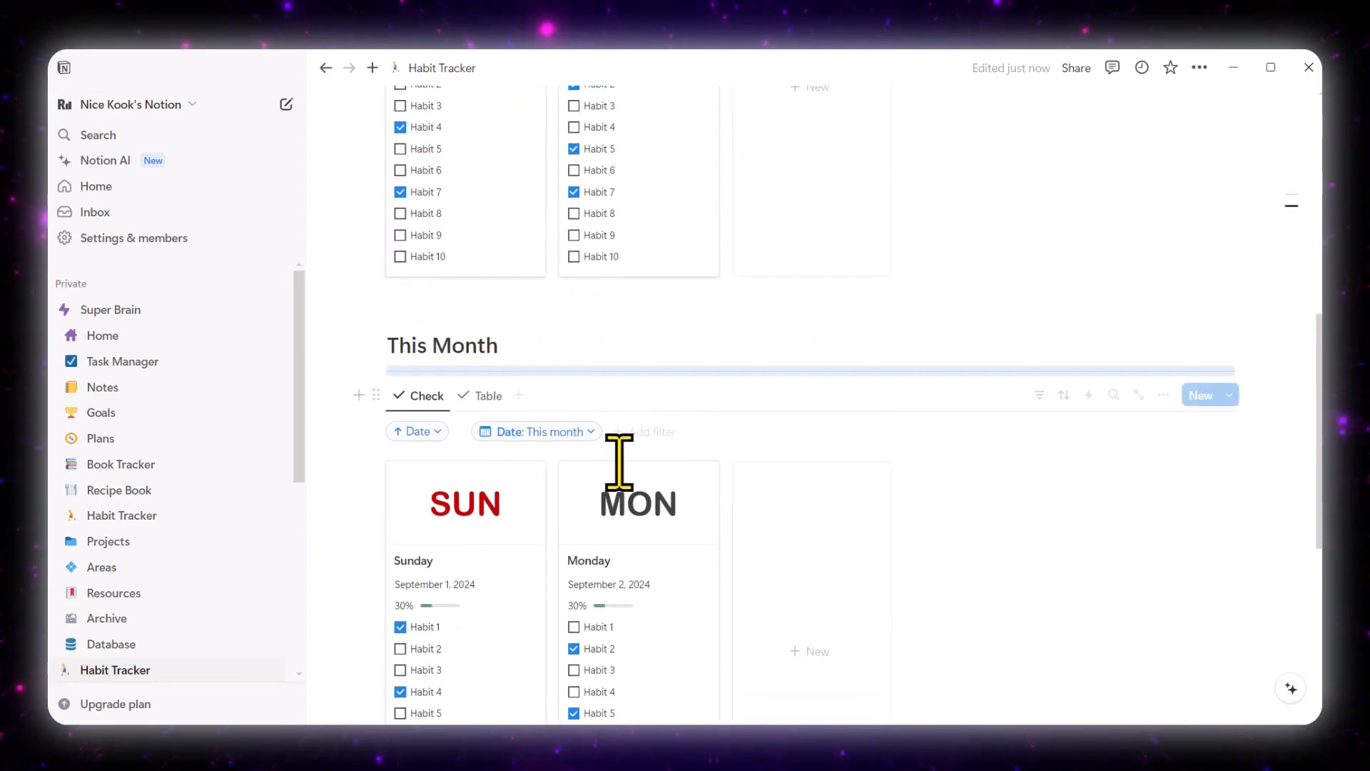
pyautogui.scroll(4, 560, 457)
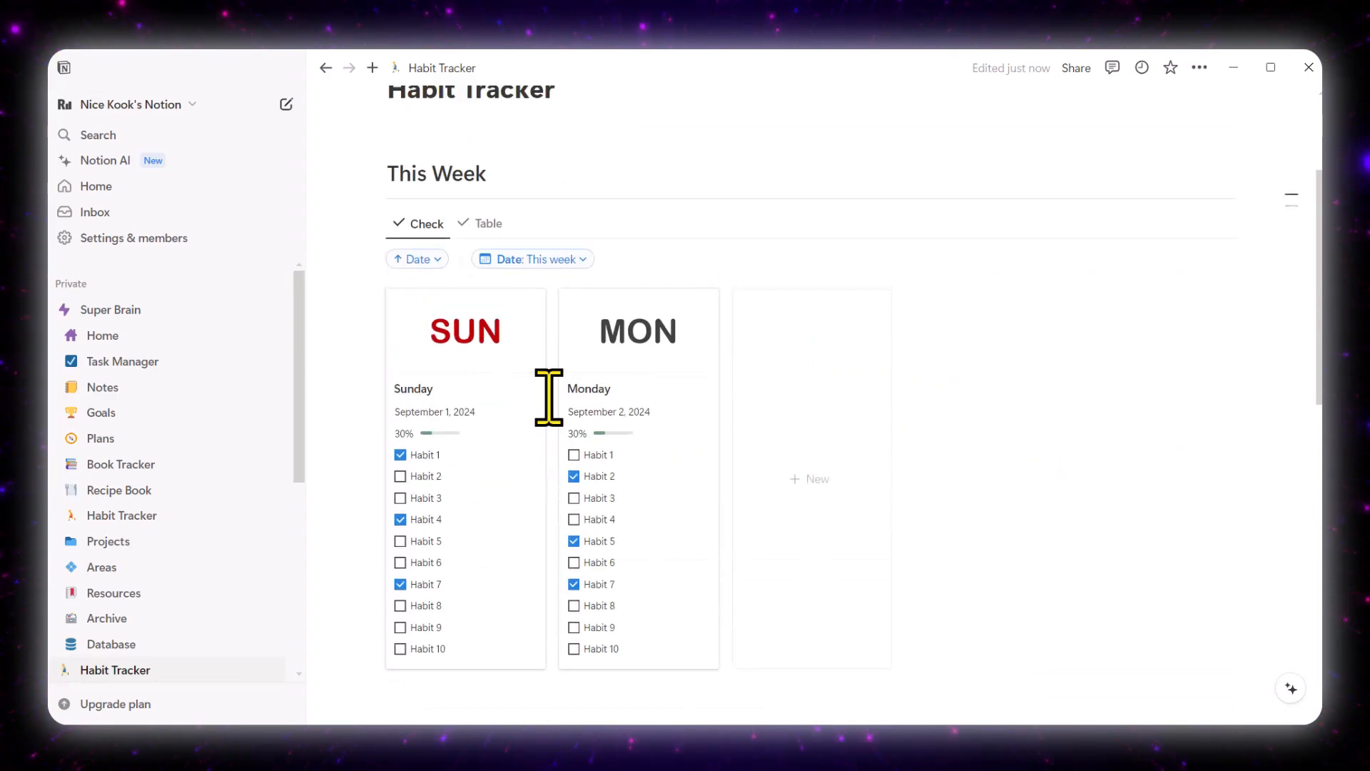
# Step: Add a Percent checked calculation beneath each habit column in the This Week Table view
pyautogui.click(489, 246)
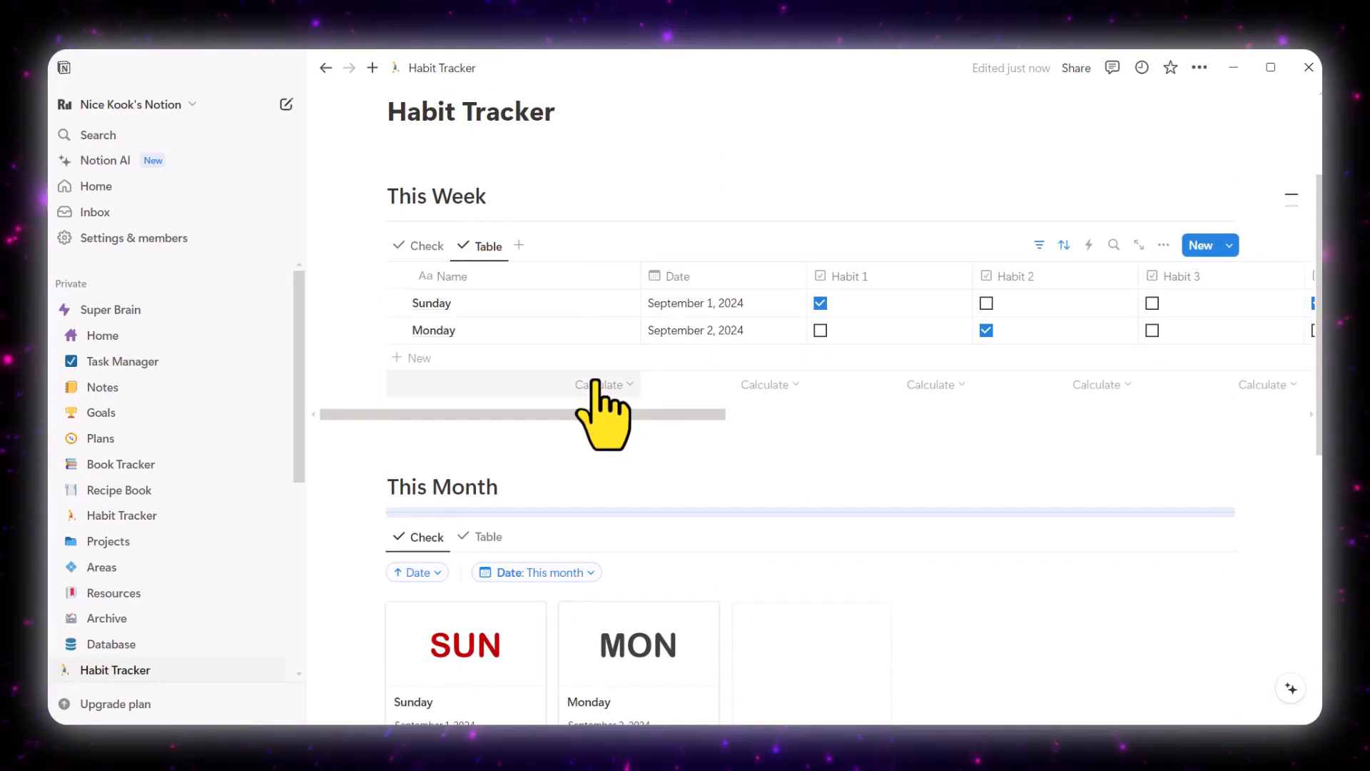
pyautogui.click(943, 389)
pyautogui.moveTo(934, 446)
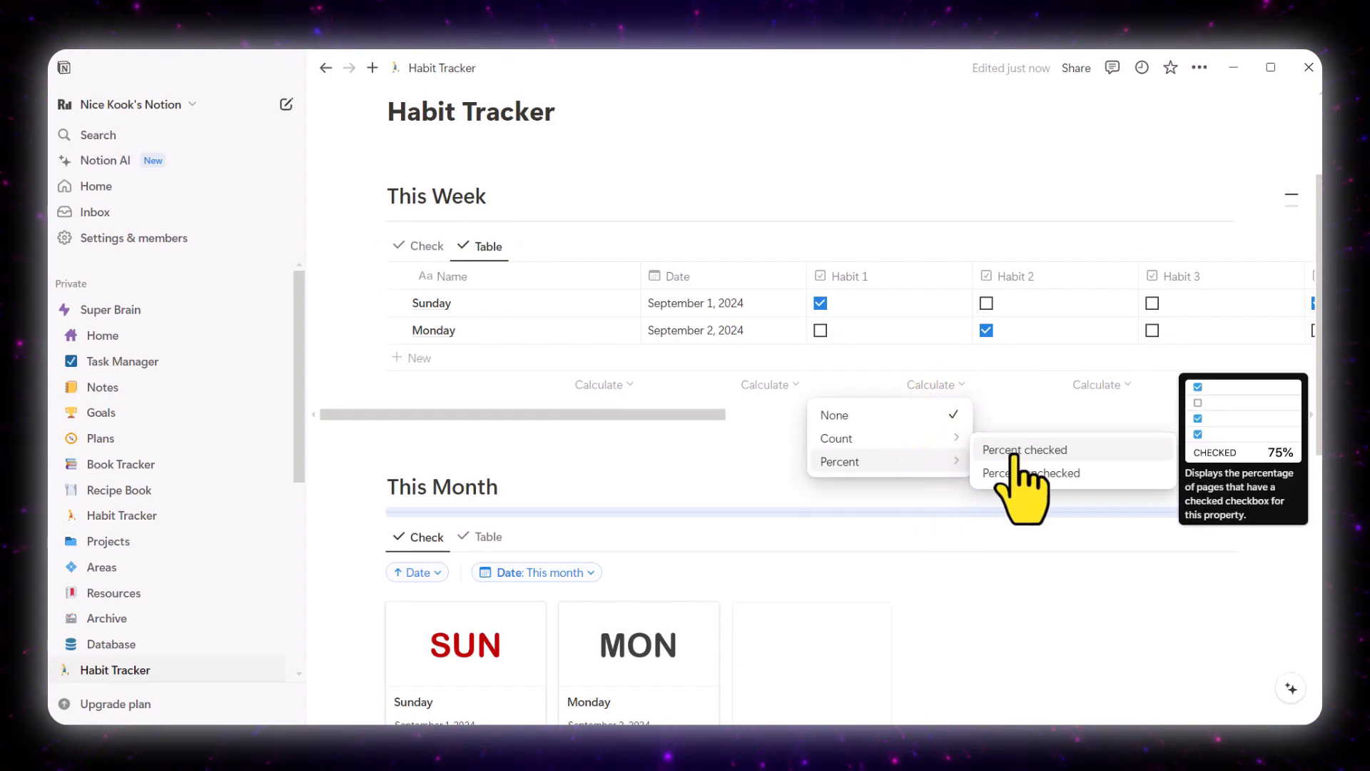
pyautogui.click(1017, 451)
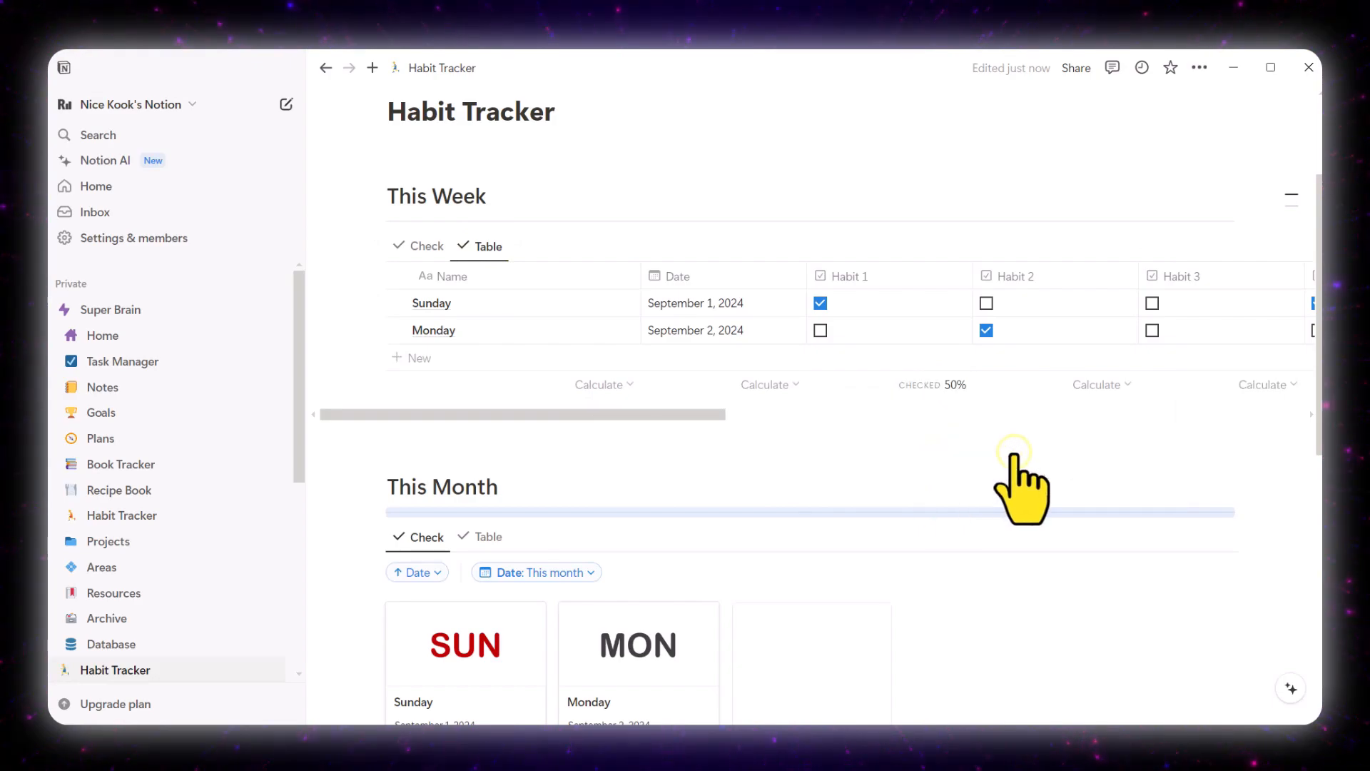
pyautogui.click(1096, 384)
pyautogui.moveTo(1104, 461)
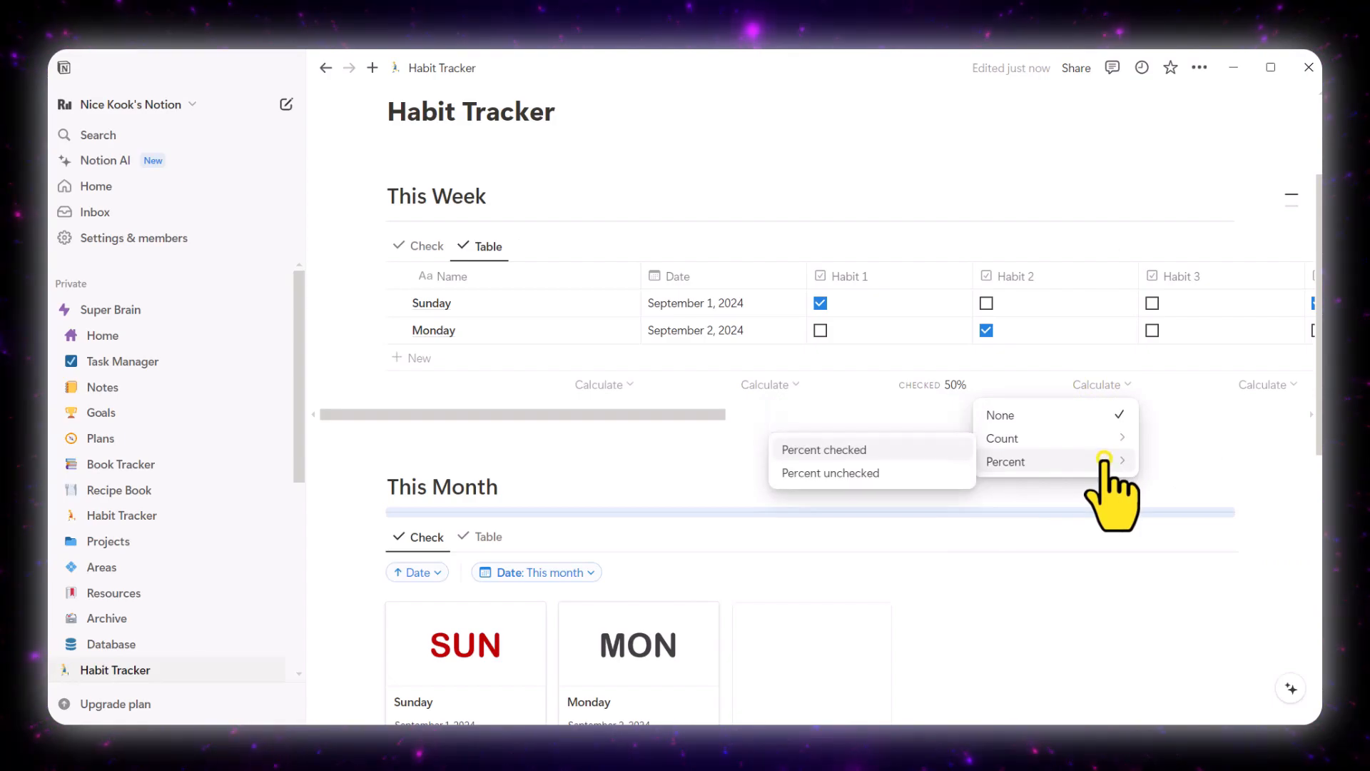
pyautogui.click(893, 451)
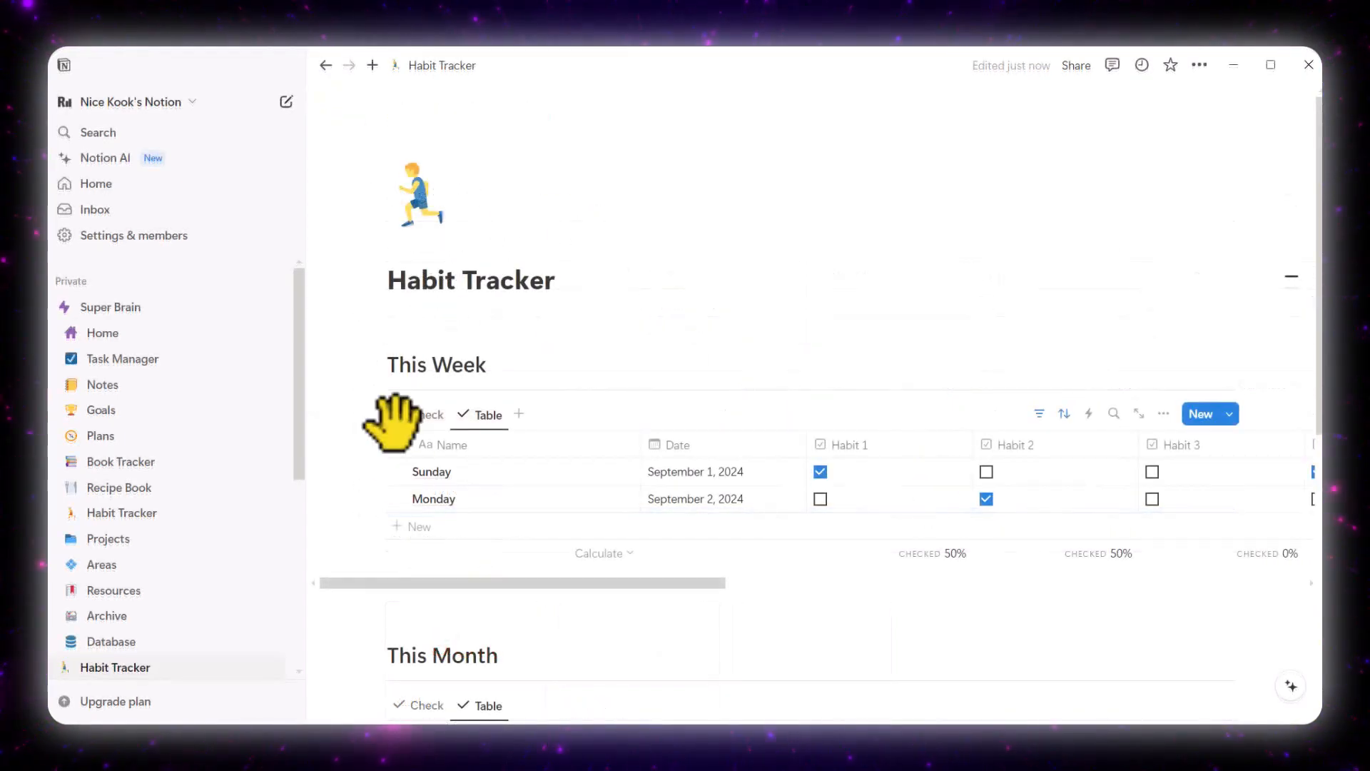
# Step: Review the finished This Week section in its Check view and its Table view
pyautogui.click(422, 414)
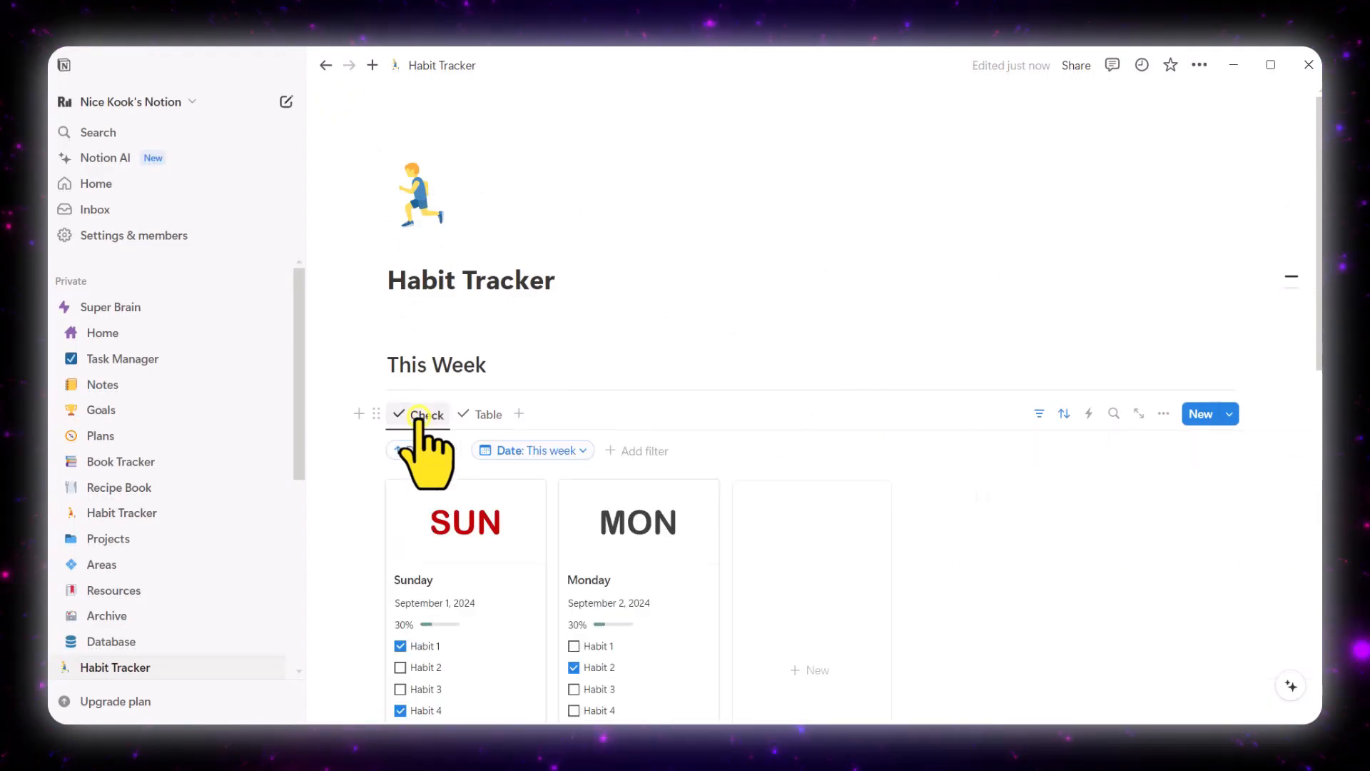
pyautogui.click(479, 413)
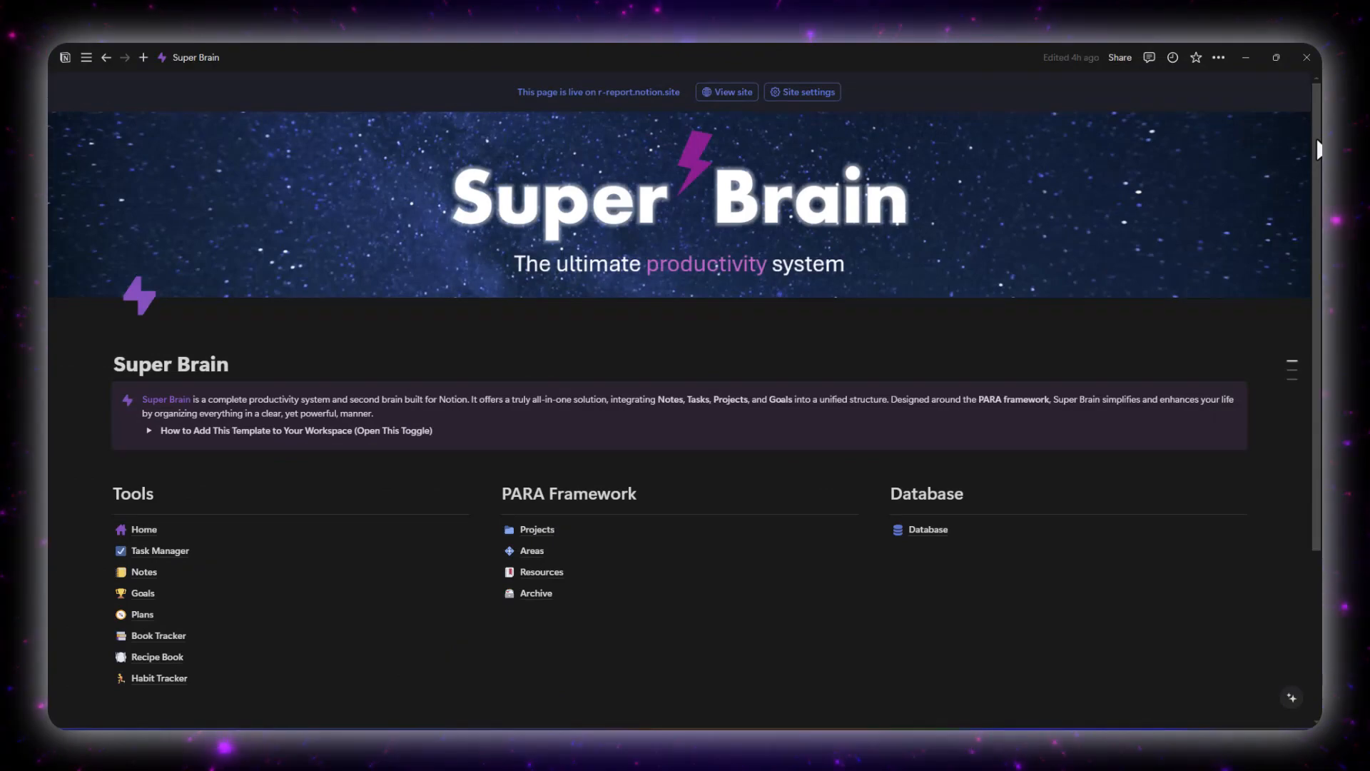
# Step: Look through the Super Brain template's main, Home and Task Manager pages
pyautogui.moveTo(1318, 142); pyautogui.dragTo(1320, 193)
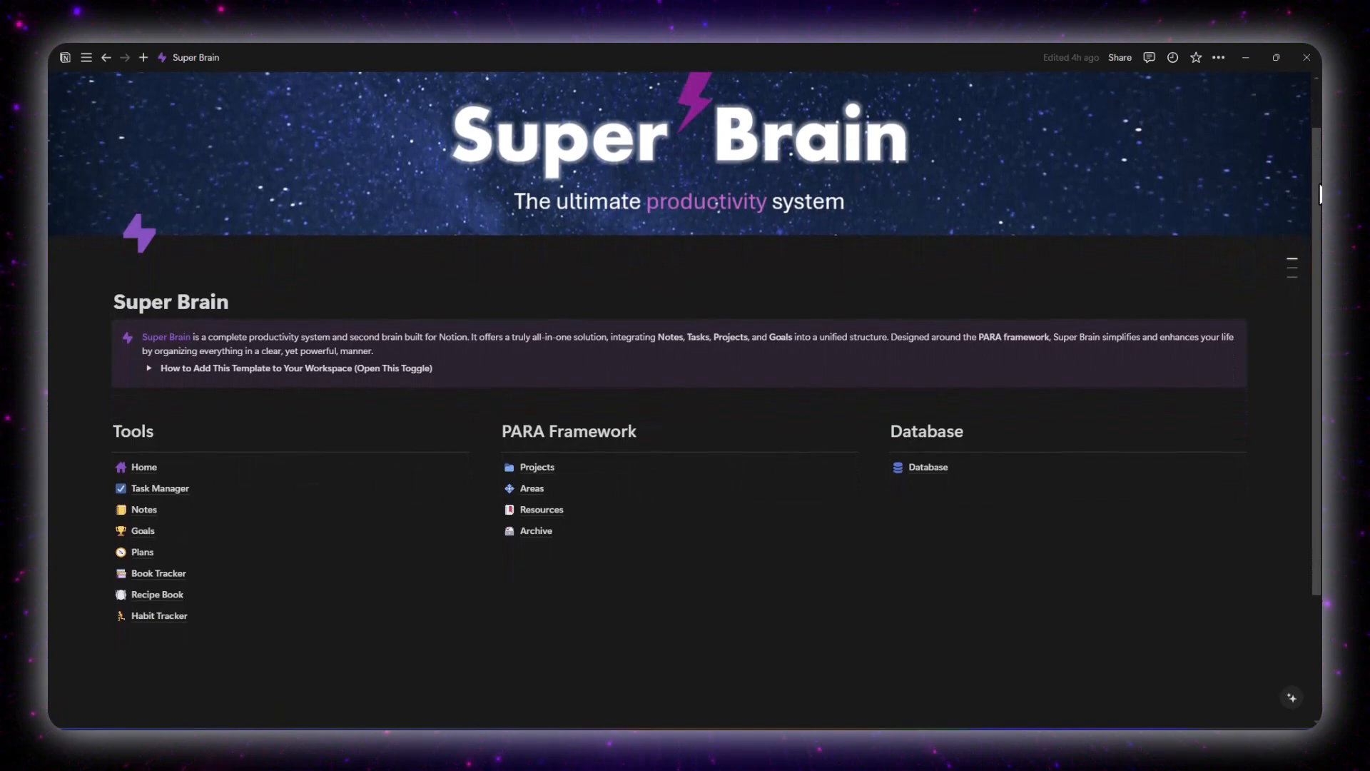
pyautogui.click(158, 473)
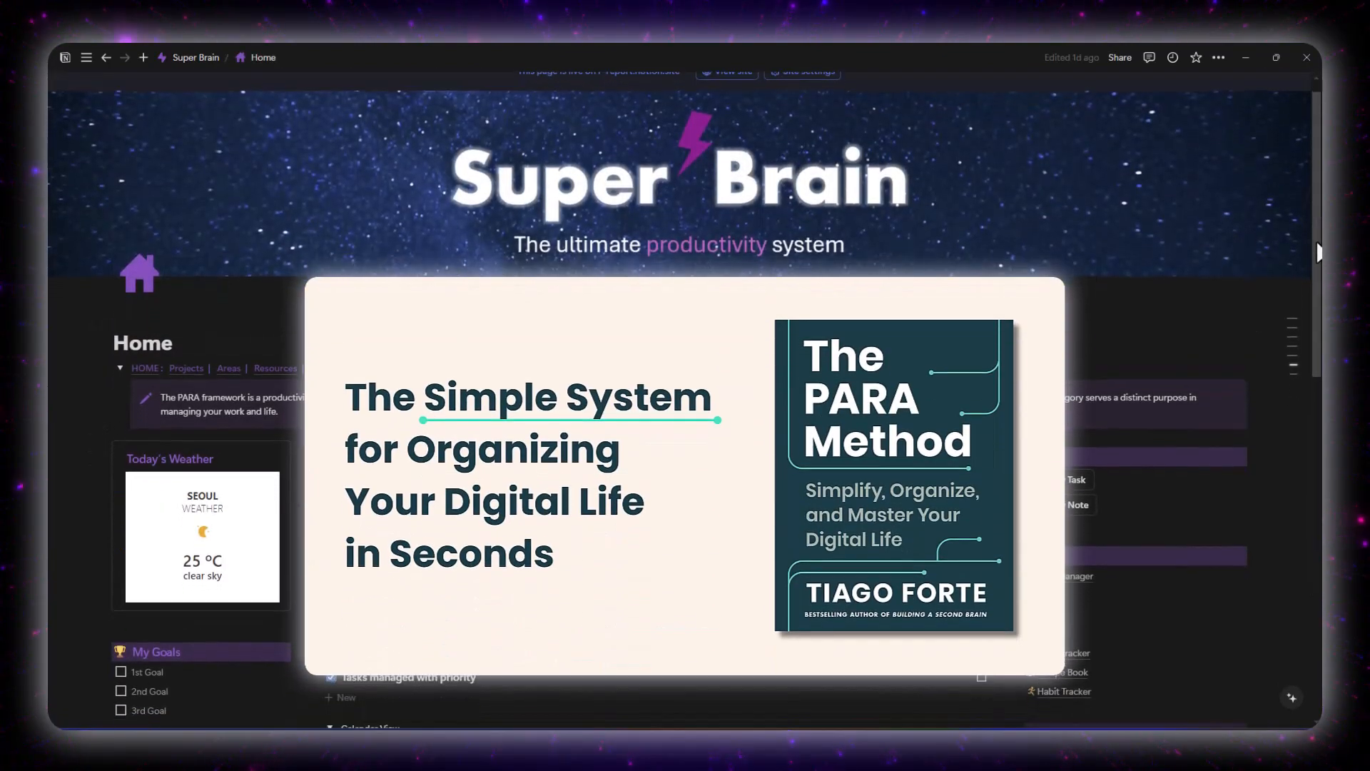
pyautogui.moveTo(1319, 251); pyautogui.dragTo(1318, 348)
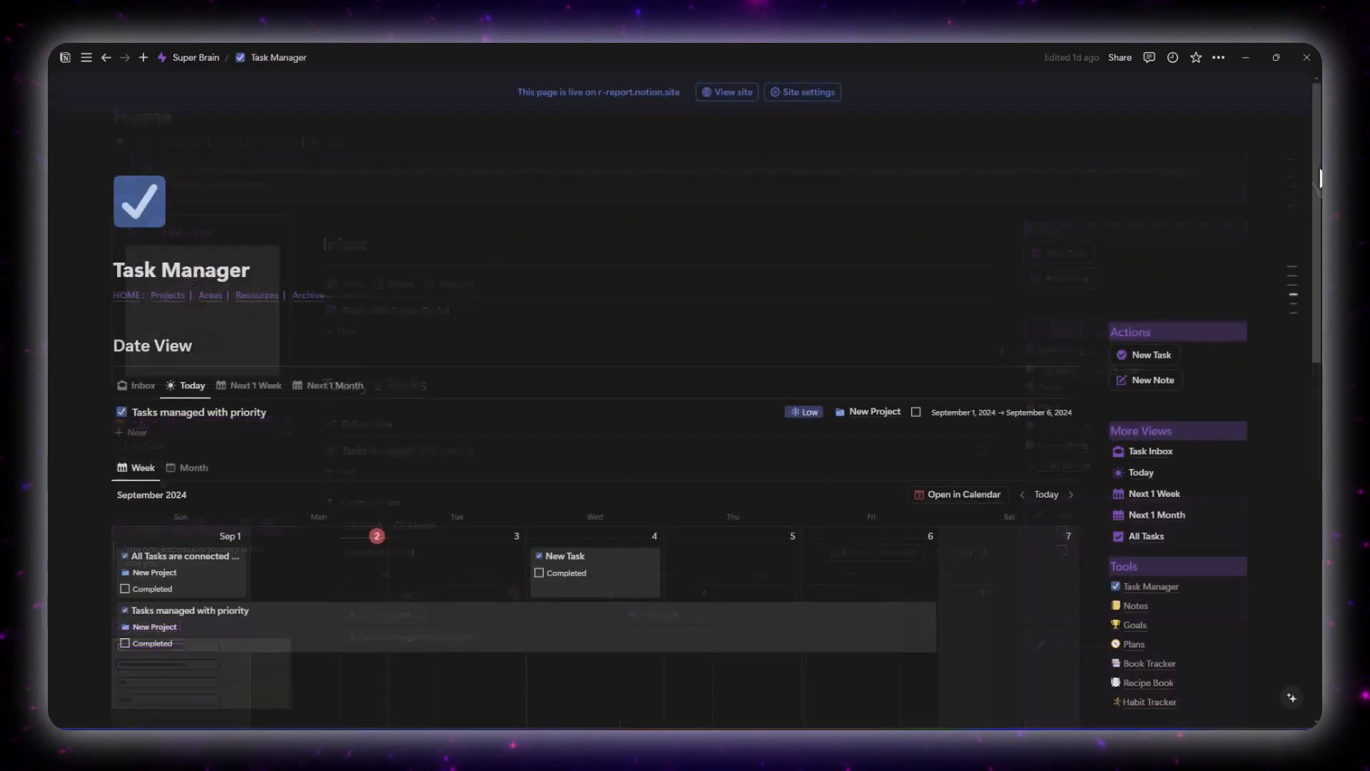
pyautogui.scroll(-1, 685, 400)
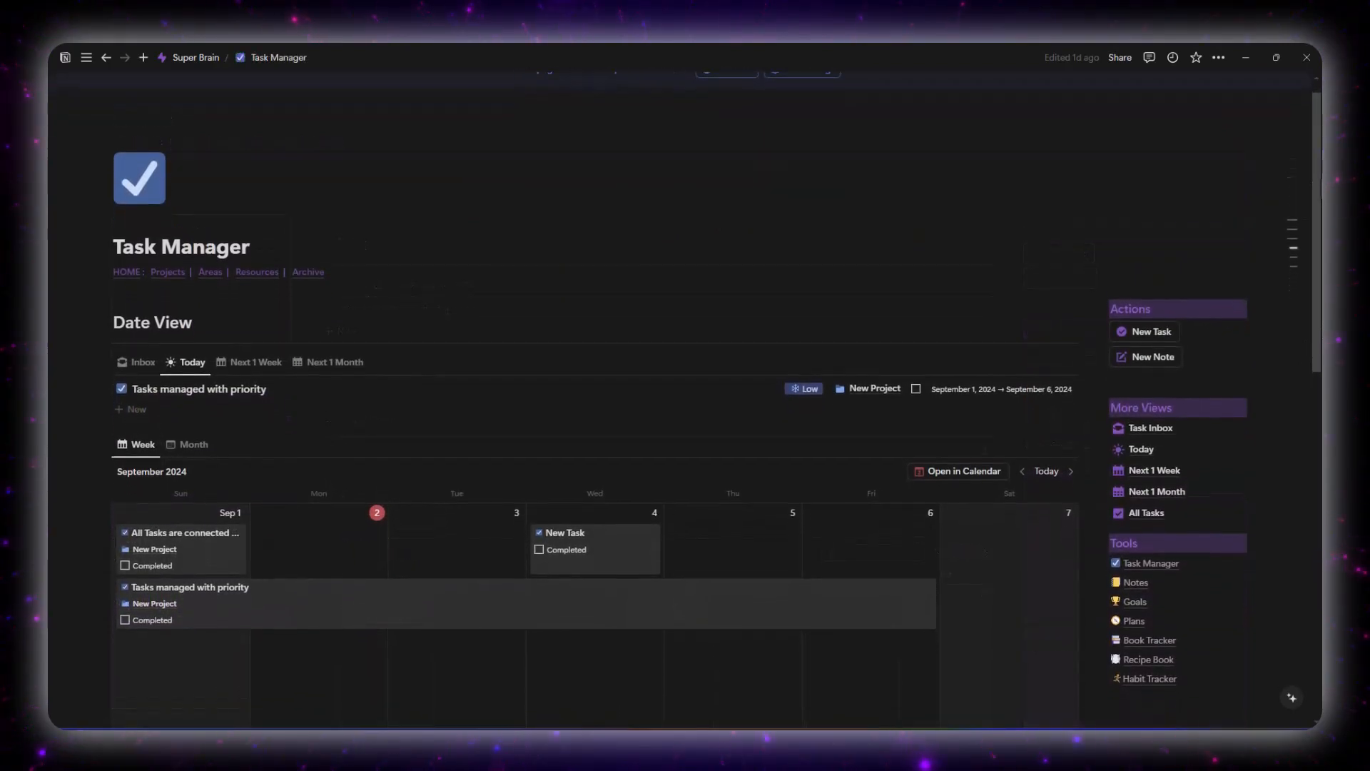
pyautogui.scroll(-1, 686, 399)
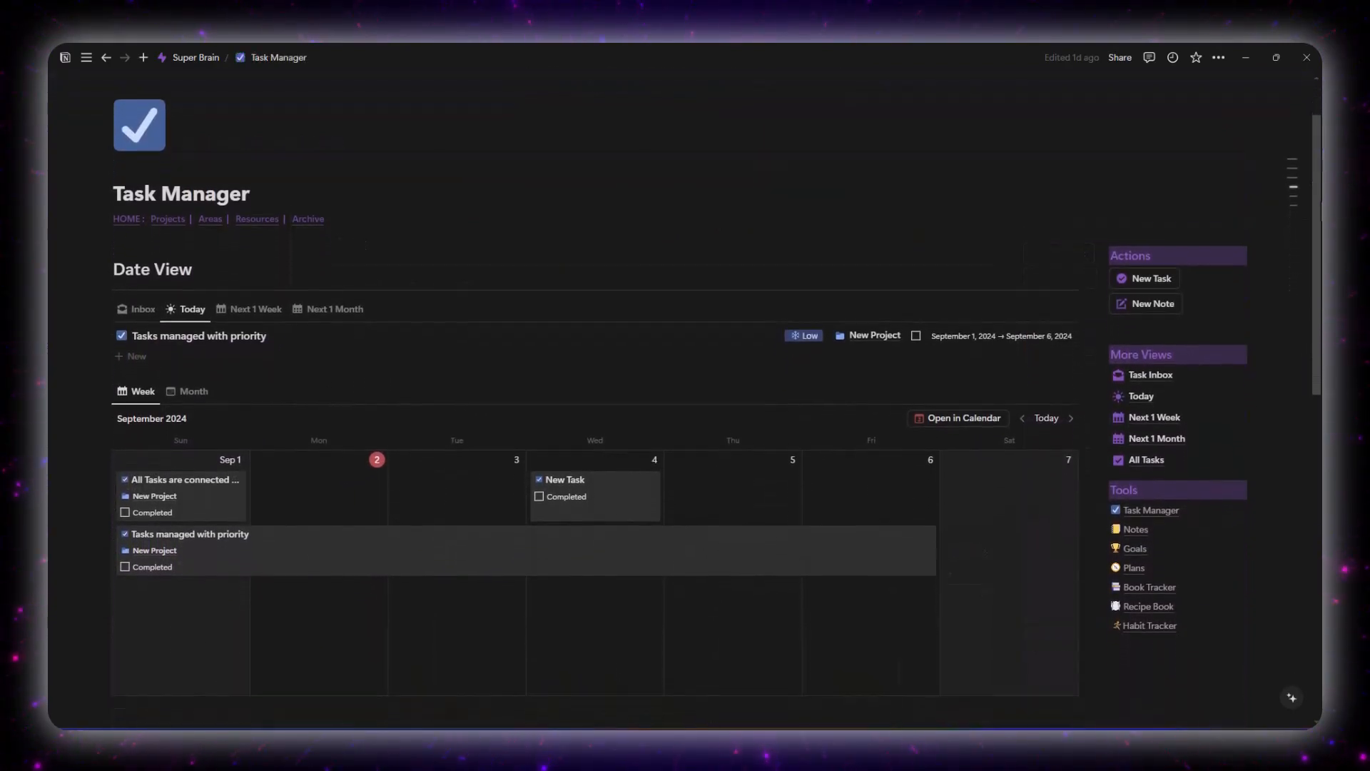
pyautogui.scroll(-1, 685, 399)
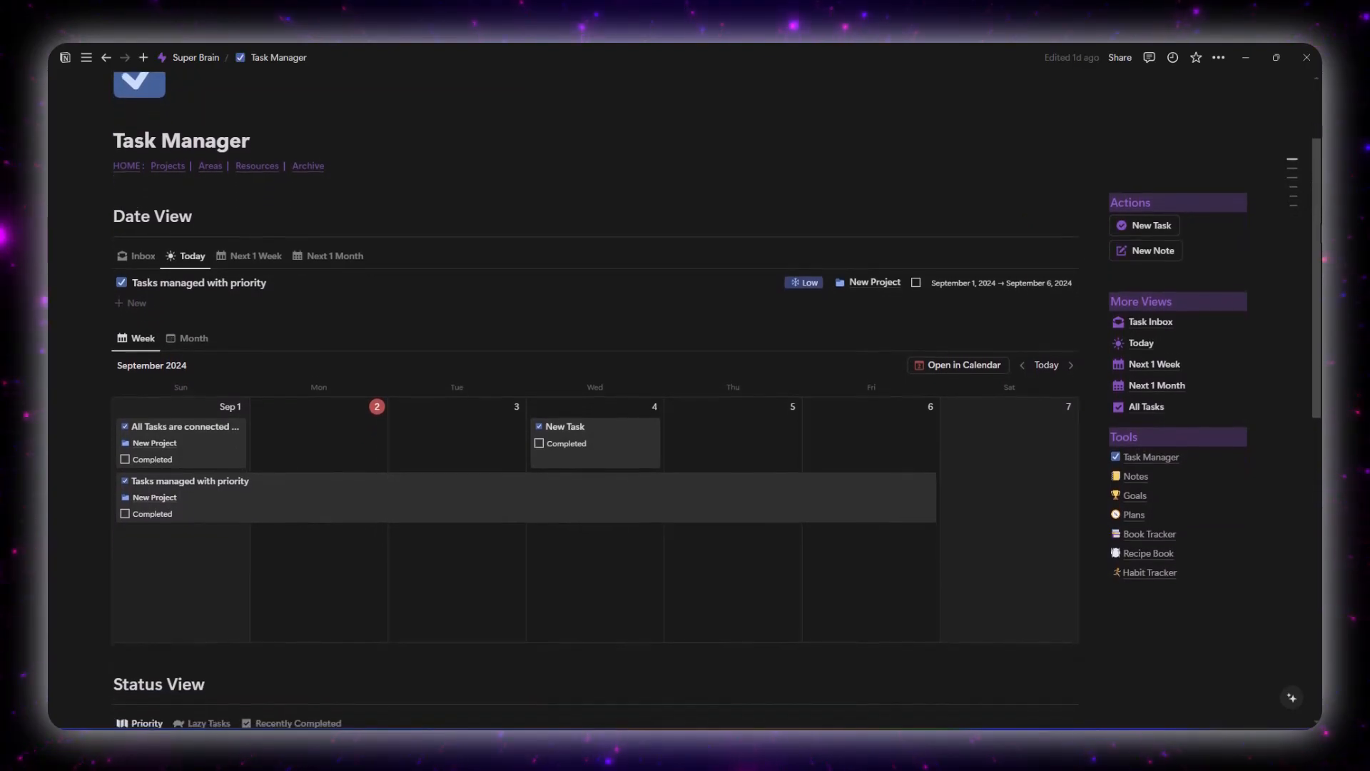
pyautogui.scroll(-1, 685, 399)
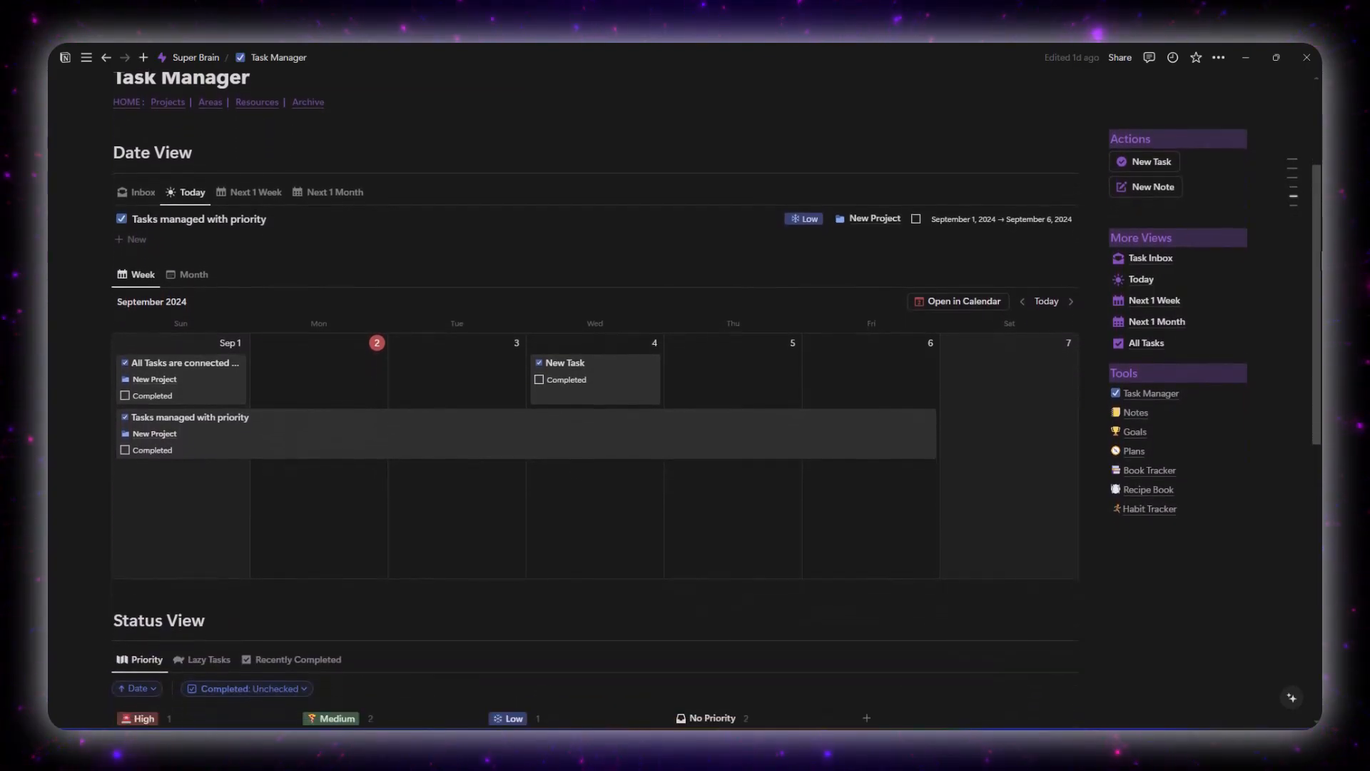
pyautogui.scroll(-1, 685, 400)
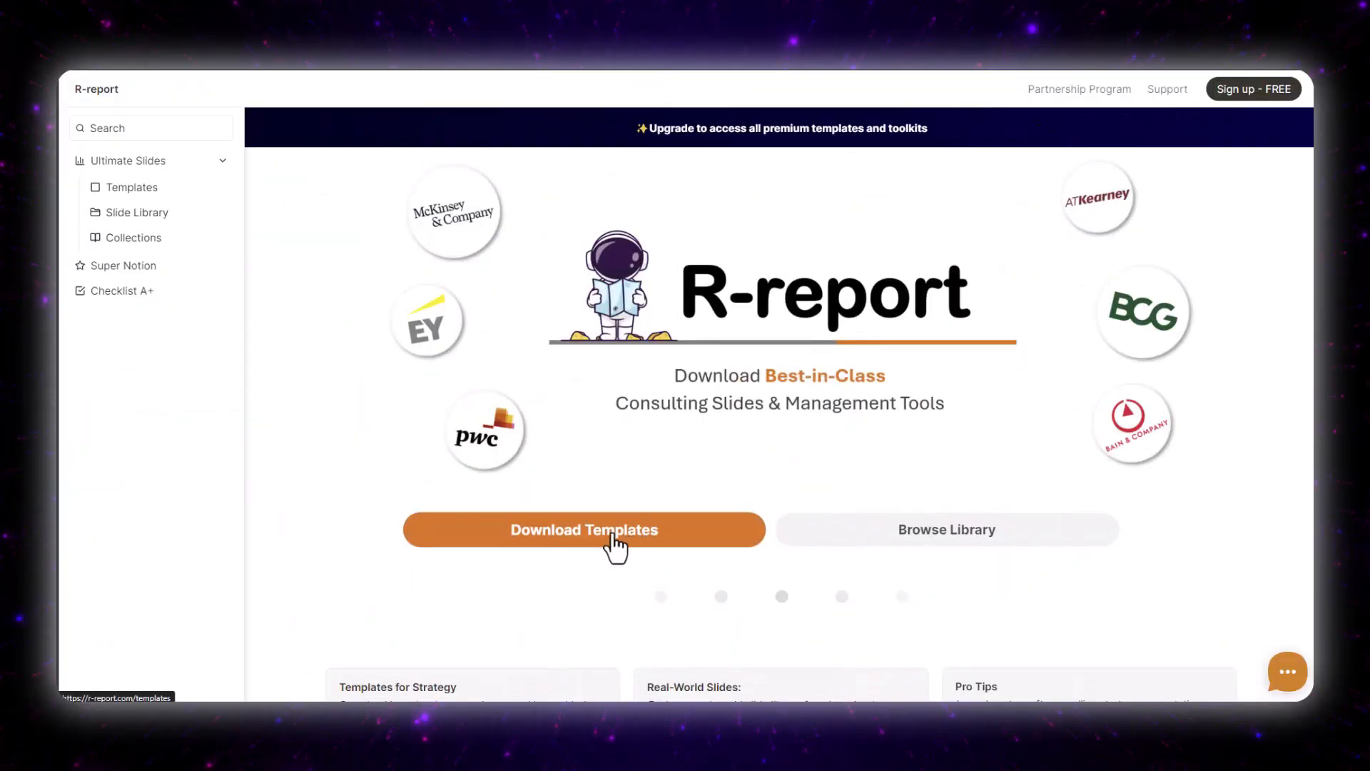
# Step: On the R-report website, open the Templates page and browse its presentation templates from Blocks through Diagram
pyautogui.click(615, 546)
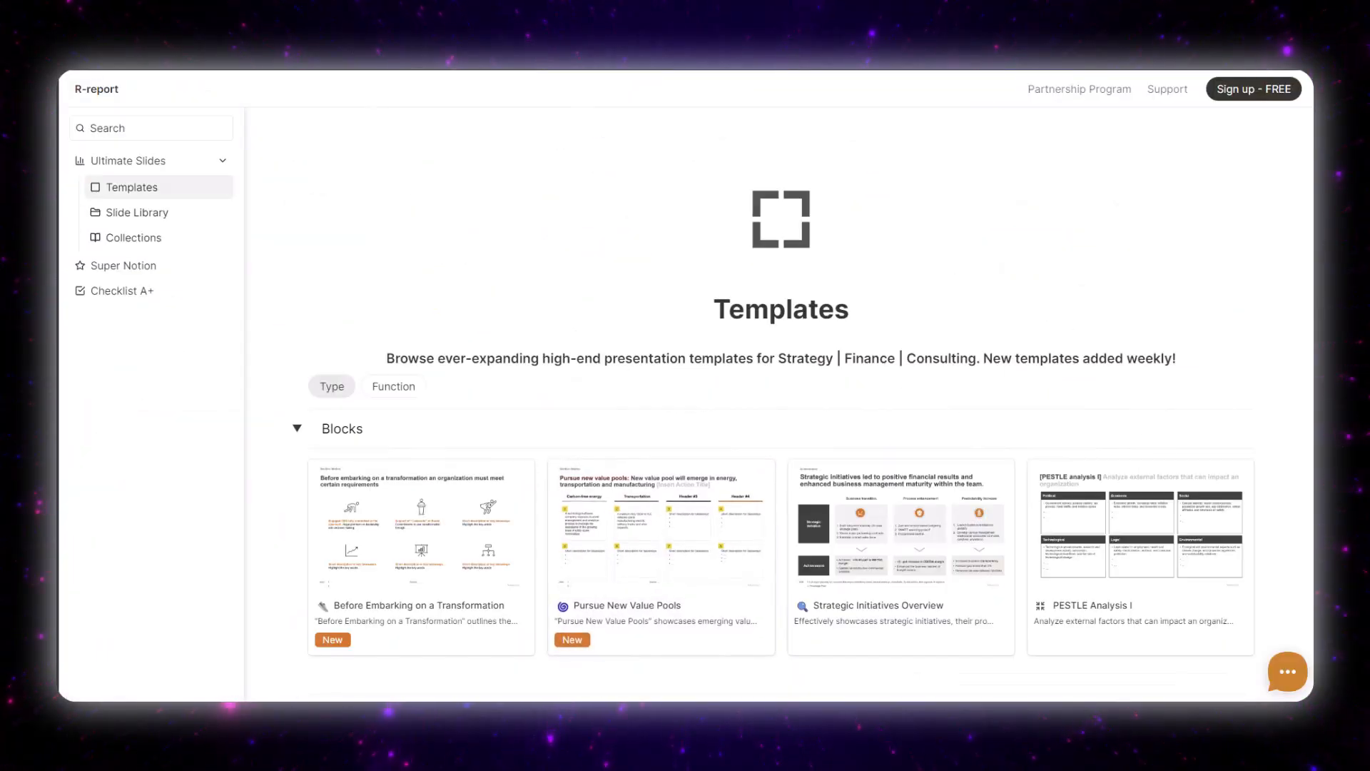
pyautogui.scroll(-3, 778, 399)
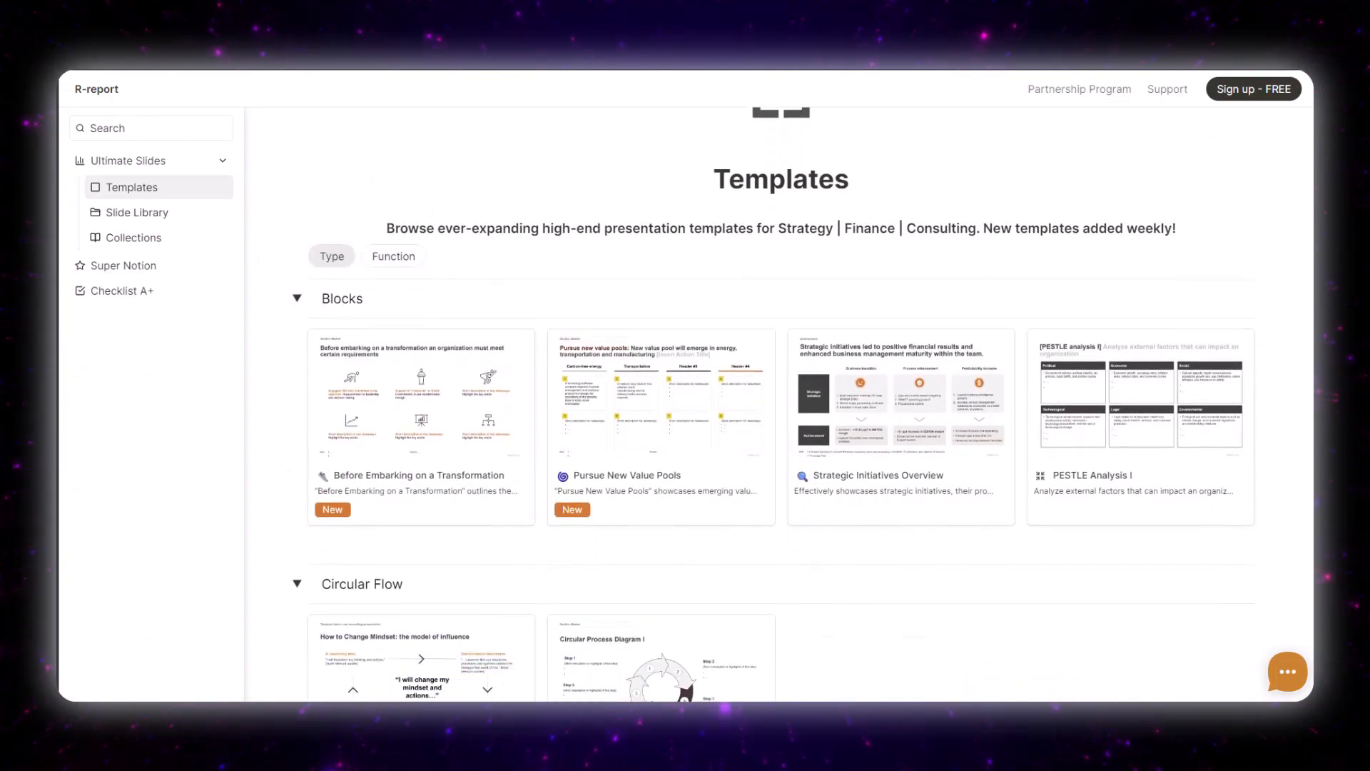
pyautogui.scroll(-2, 778, 399)
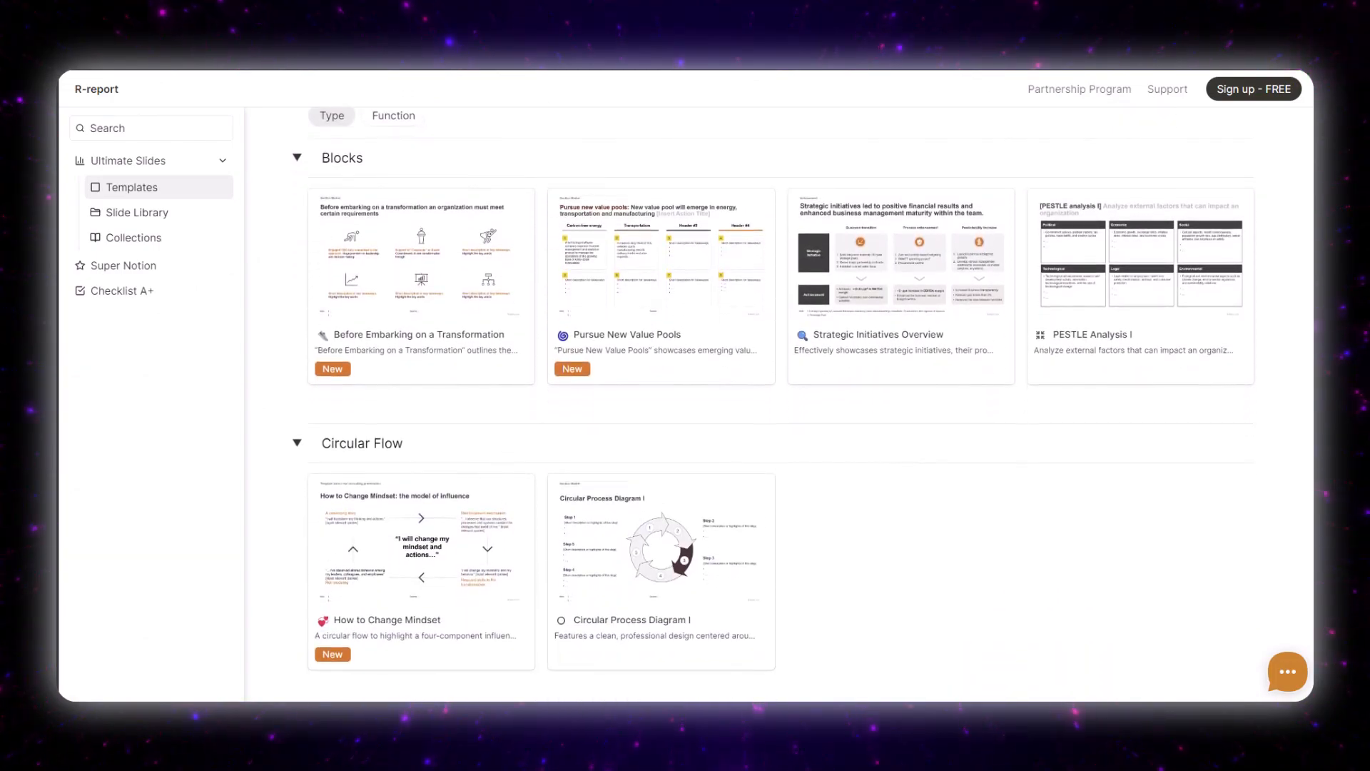
pyautogui.scroll(-3, 778, 400)
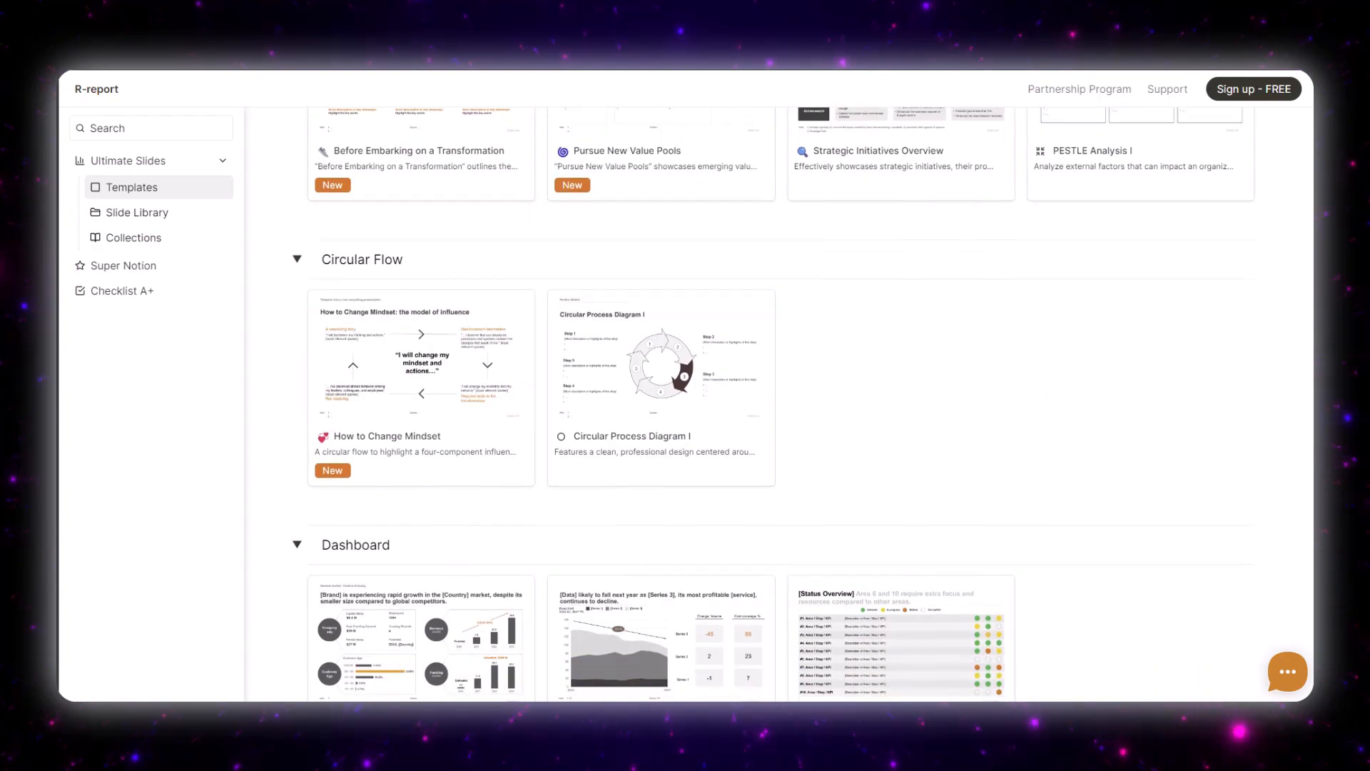
pyautogui.scroll(-1, 778, 400)
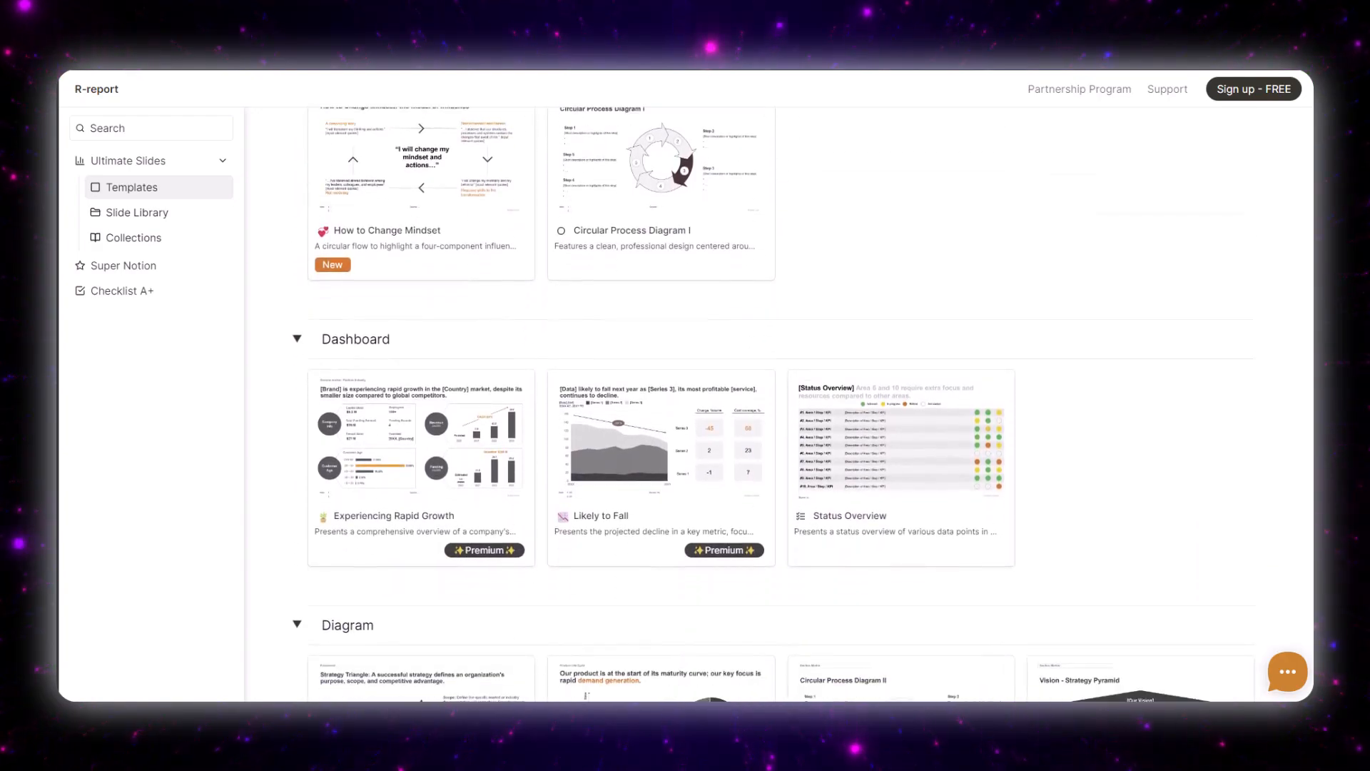
pyautogui.scroll(-4, 778, 400)
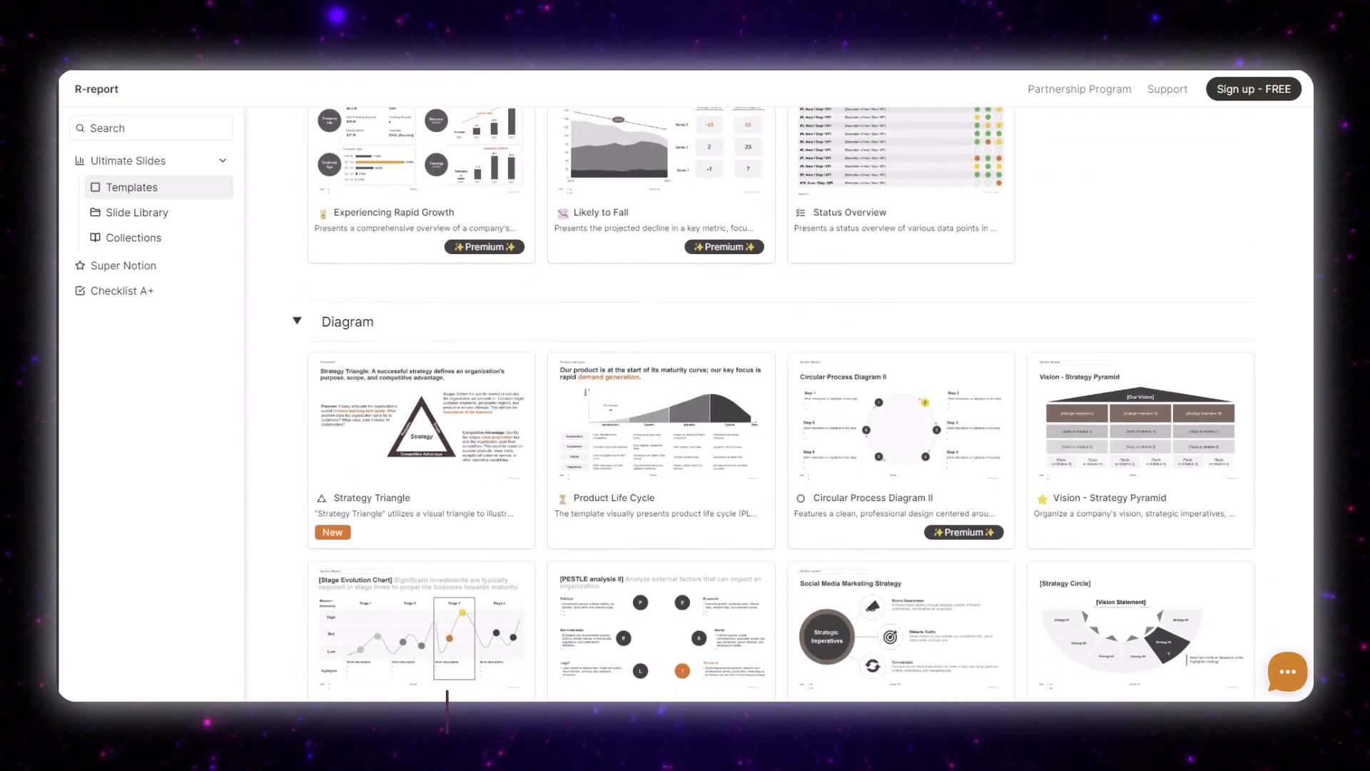
pyautogui.scroll(-2, 778, 400)
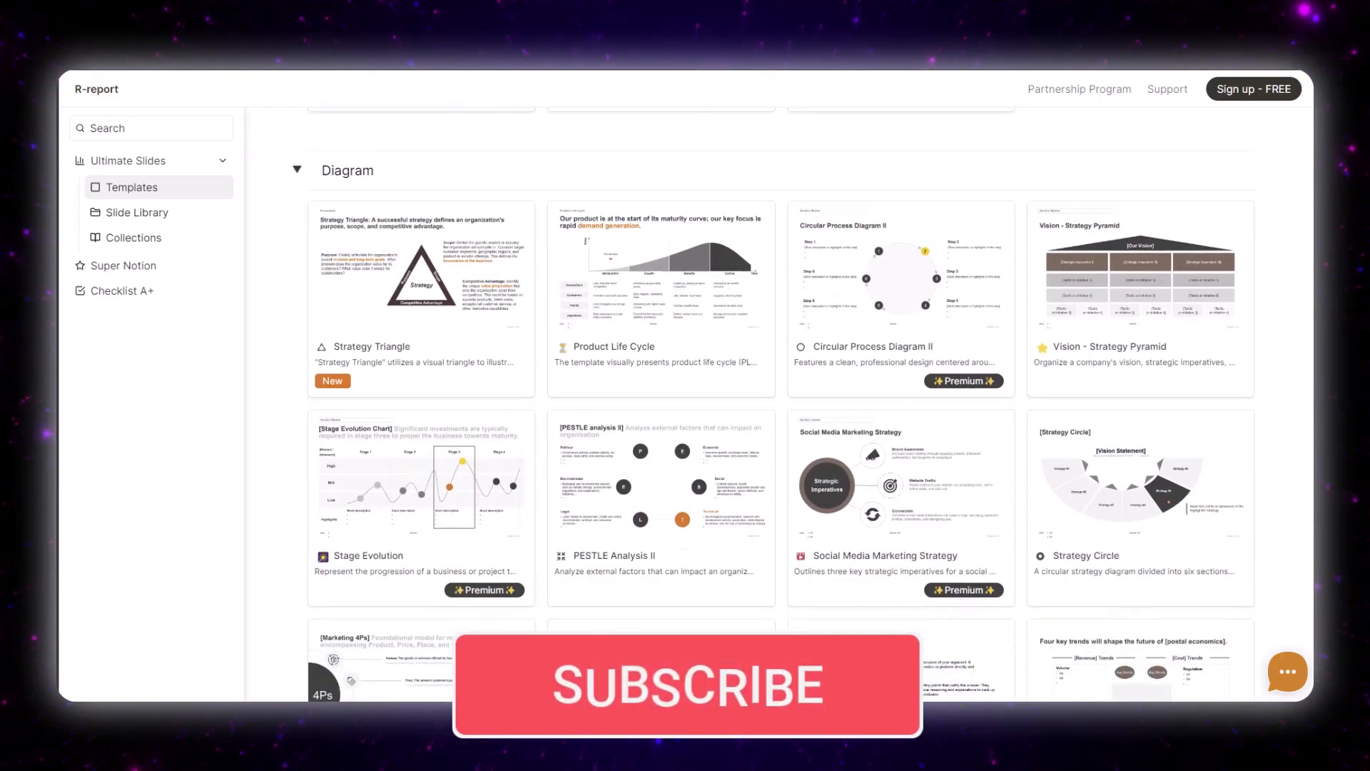
pyautogui.scroll(-2, 778, 399)
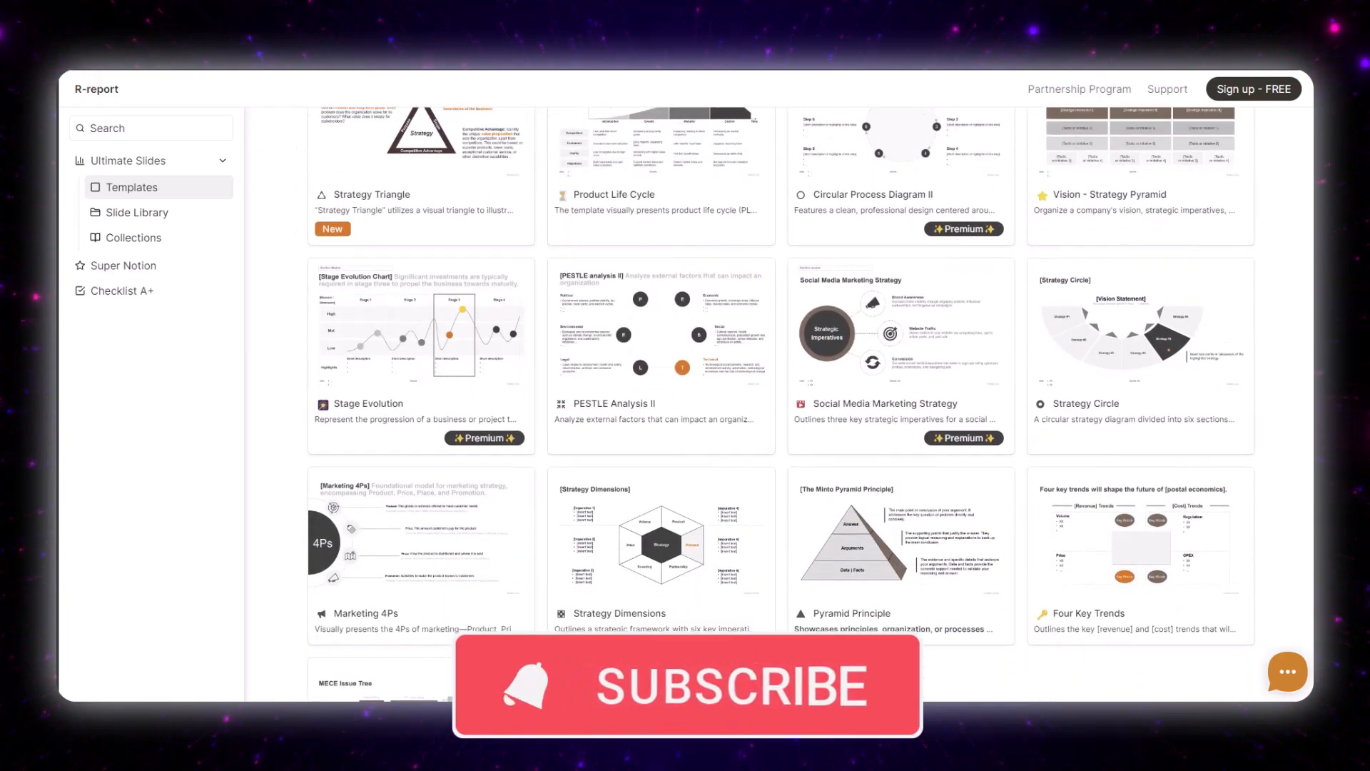
pyautogui.scroll(-1, 778, 400)
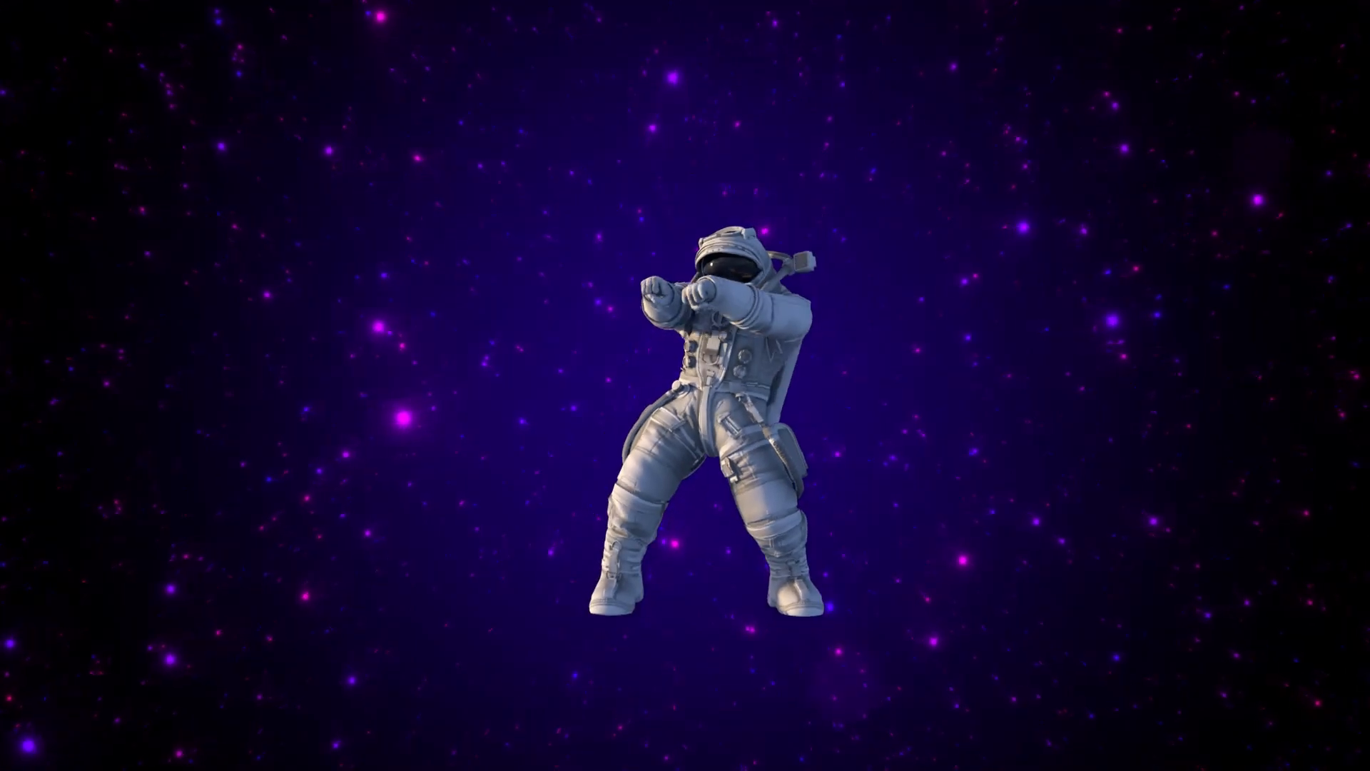